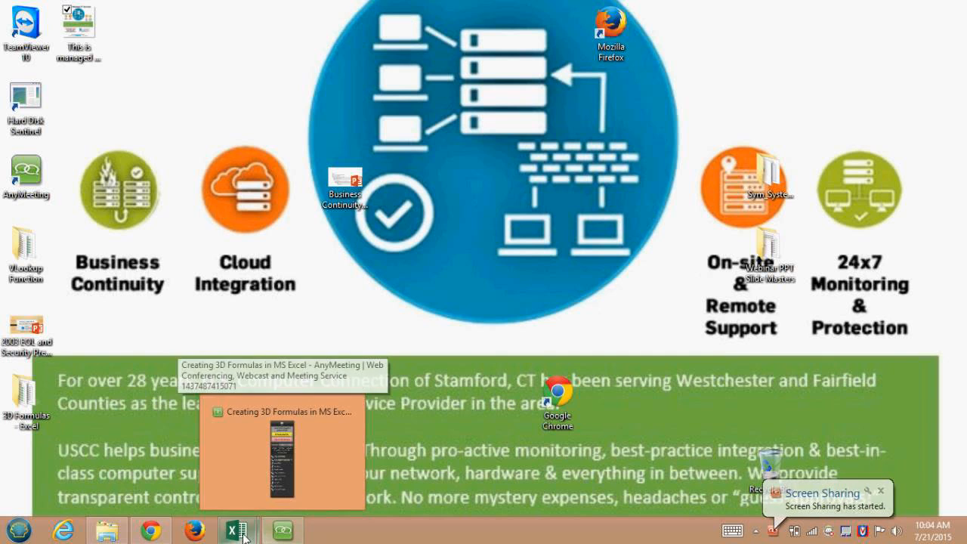
Step: Switch to the Franklin 3D workbook in Excel and check the SUM formulas in the Total Sales column and TOTAL row of Qtr1
{"action": "mouse_move", "coordinate": [233, 535]}
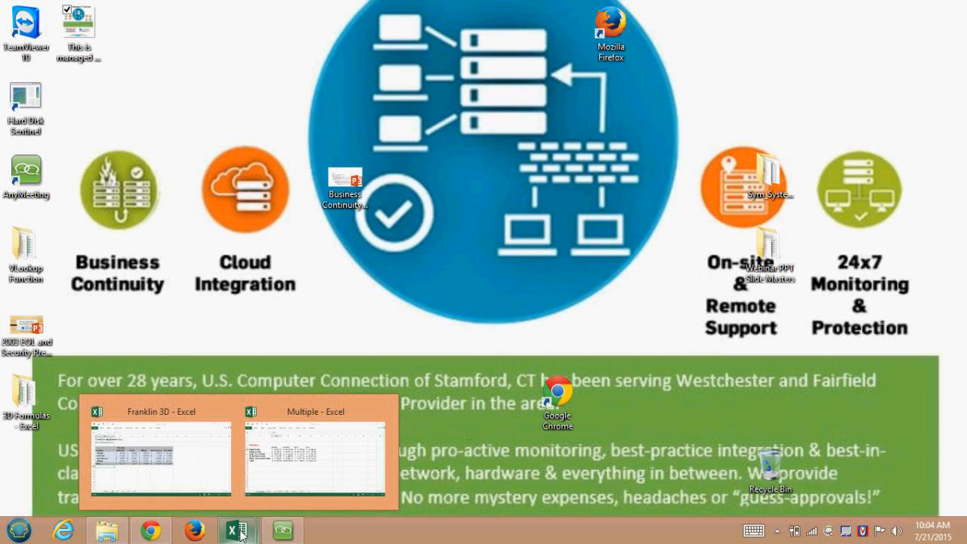
{"action": "left_click", "coordinate": [201, 467]}
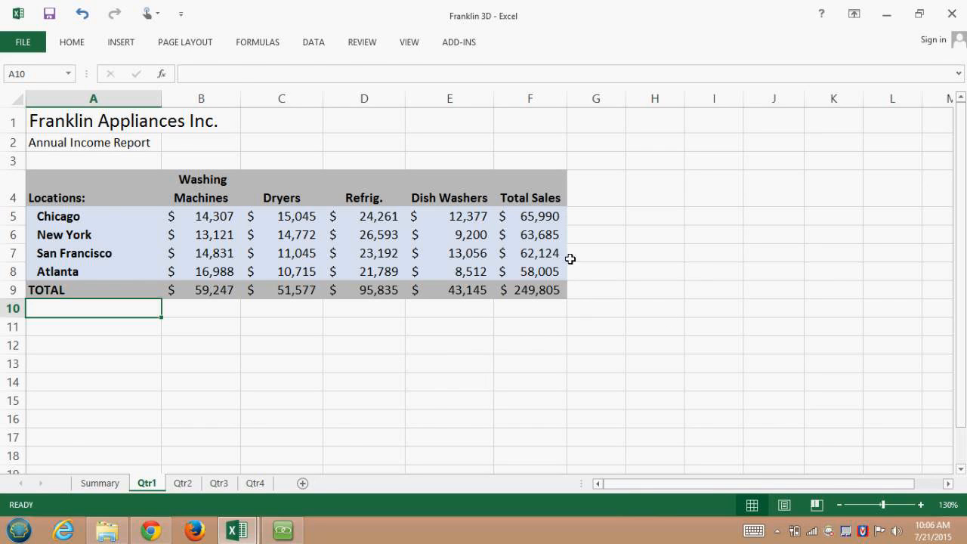
{"action": "left_click", "coordinate": [543, 224]}
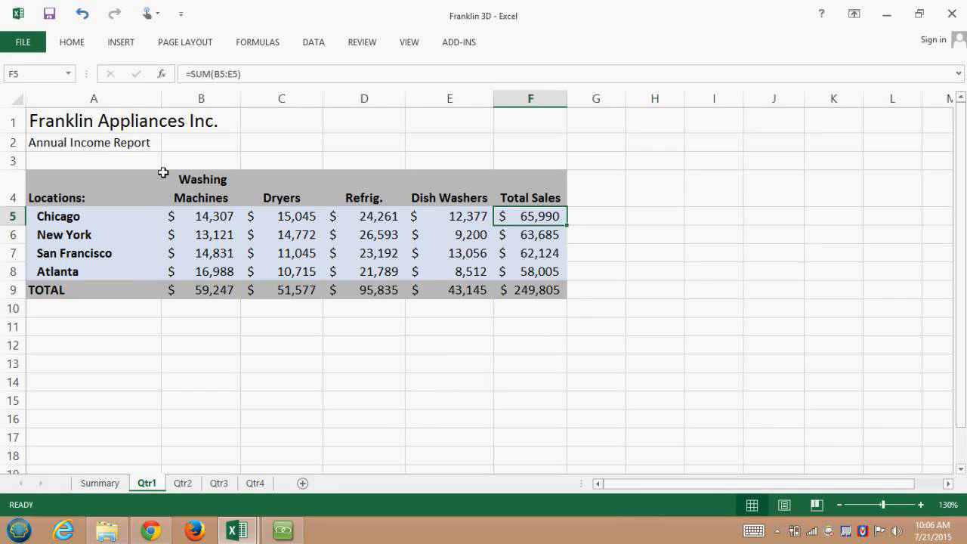
{"action": "left_click", "coordinate": [534, 255]}
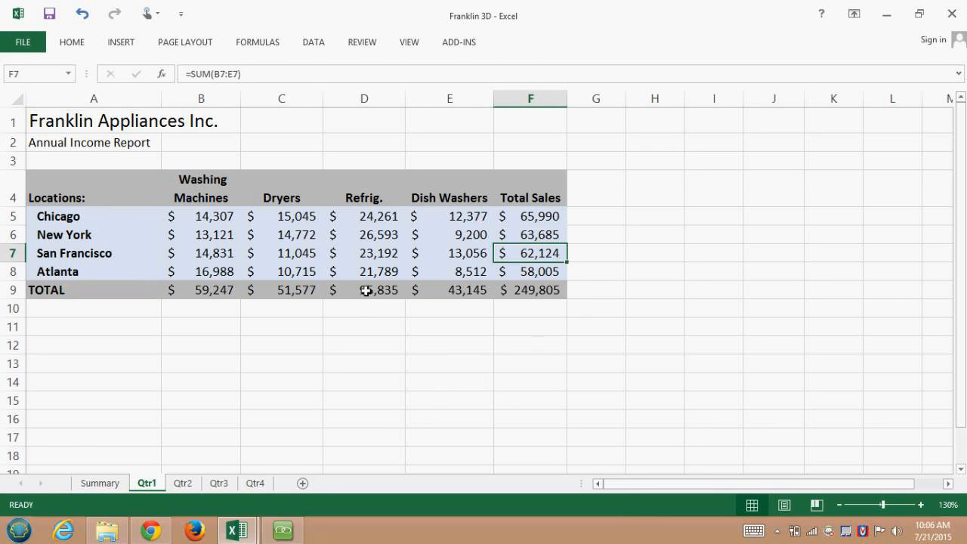
{"action": "left_click", "coordinate": [367, 292]}
{"action": "left_click", "coordinate": [213, 292]}
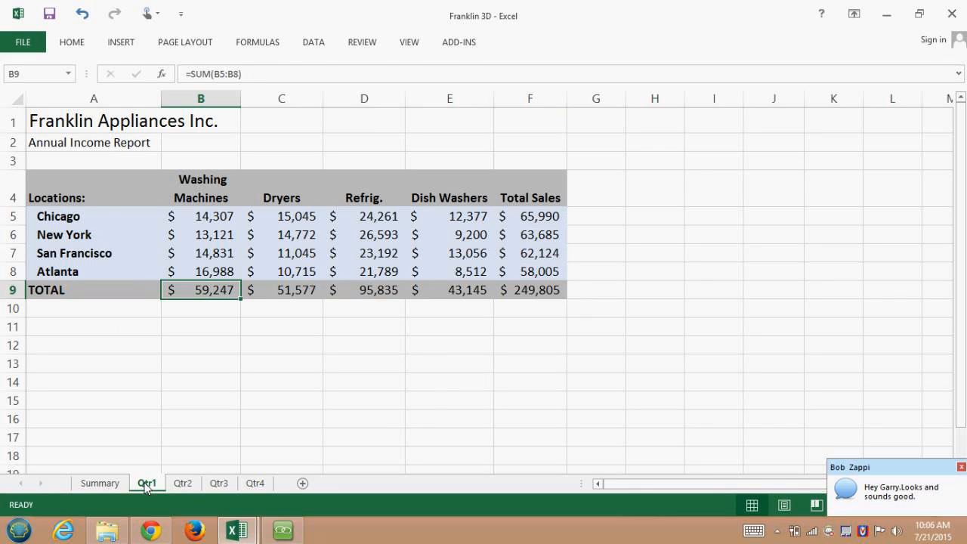
Step: Compare the layout of the sales tables on the Qtr1, Qtr2, Qtr3, Qtr4 and Summary sheets
{"action": "left_click", "coordinate": [183, 484]}
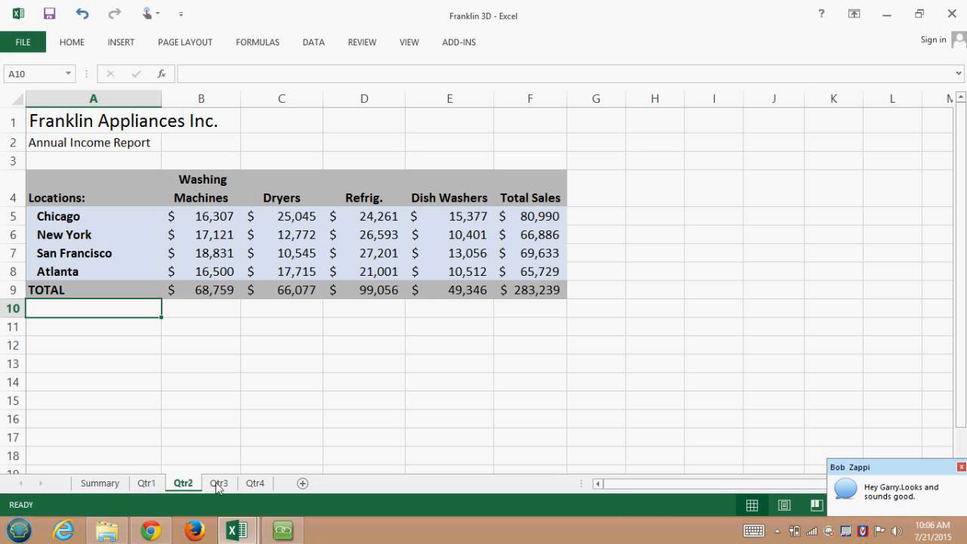
{"action": "left_click", "coordinate": [219, 484]}
{"action": "left_click", "coordinate": [266, 486]}
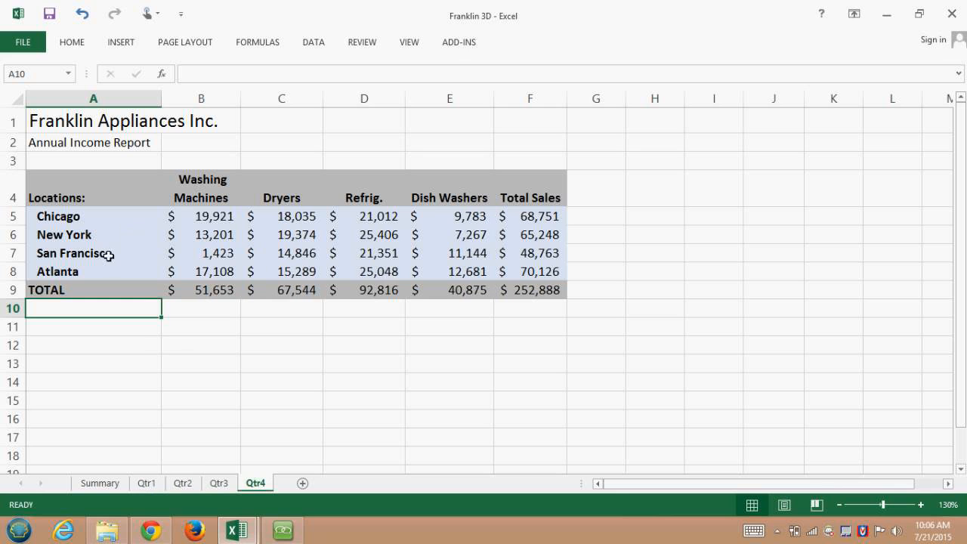
{"action": "left_click", "coordinate": [148, 483]}
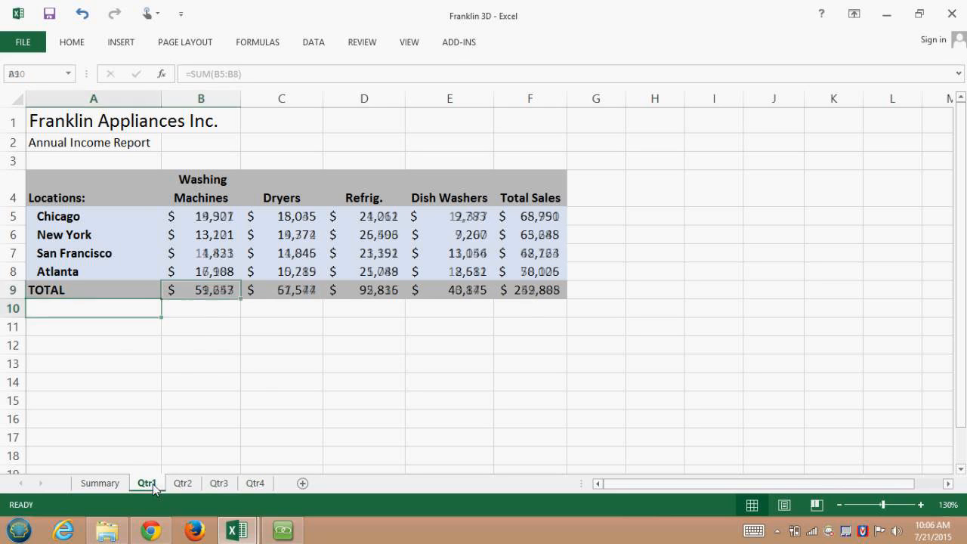
{"action": "left_click", "coordinate": [210, 216]}
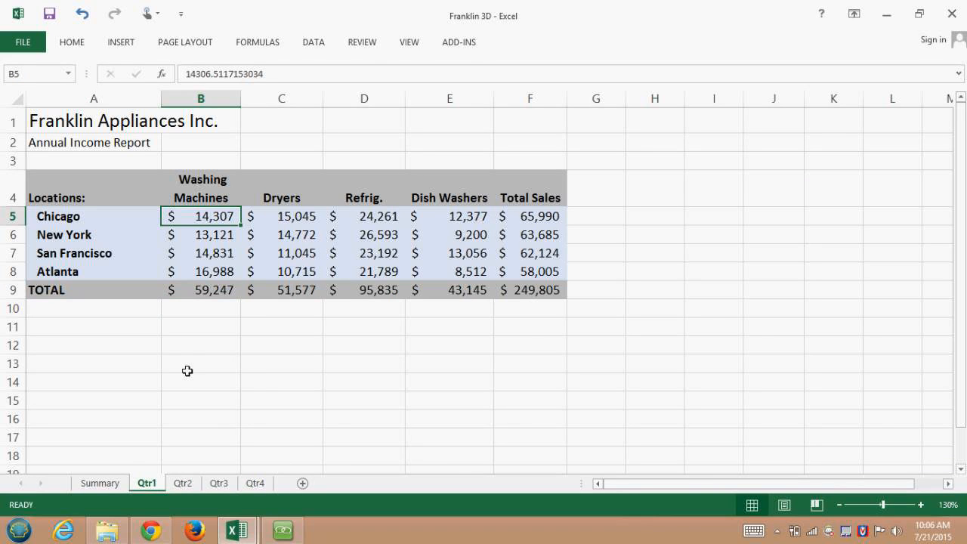
{"action": "left_click", "coordinate": [184, 485]}
{"action": "left_click", "coordinate": [219, 483]}
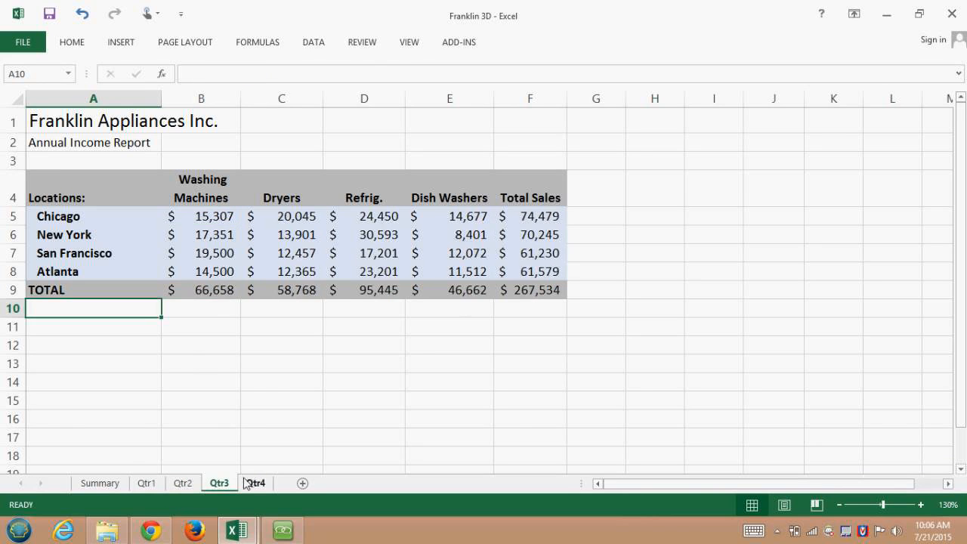
{"action": "left_click", "coordinate": [255, 484]}
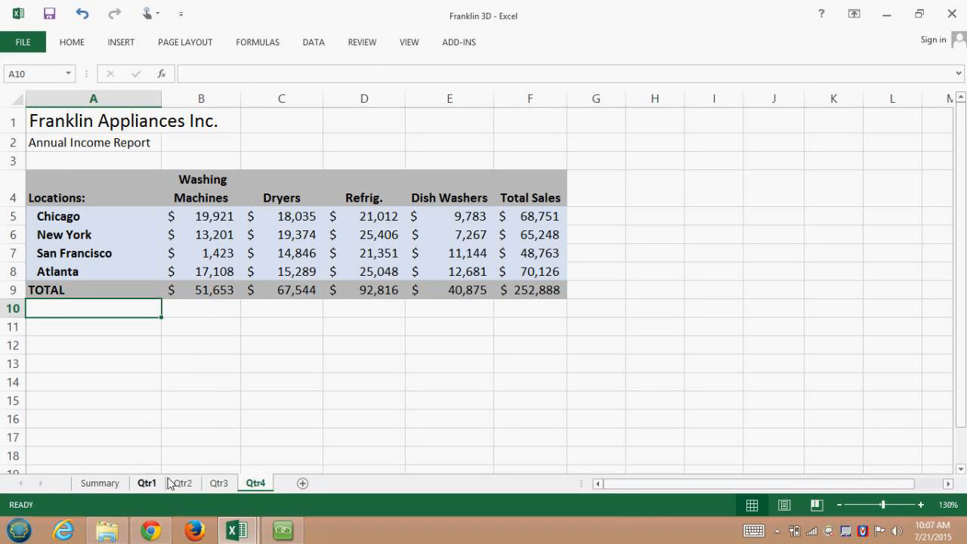
{"action": "left_click", "coordinate": [109, 485]}
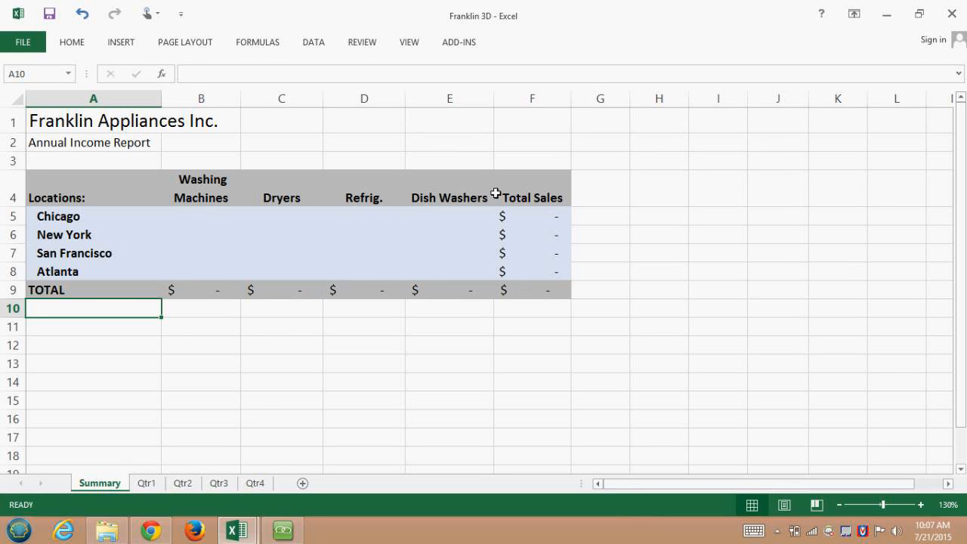
Step: Enter a formula in Summary cell B5 that adds cell B5 from the Qtr1, Qtr2, Qtr3 and Qtr4 sheets with plus signs
{"action": "left_click", "coordinate": [201, 219]}
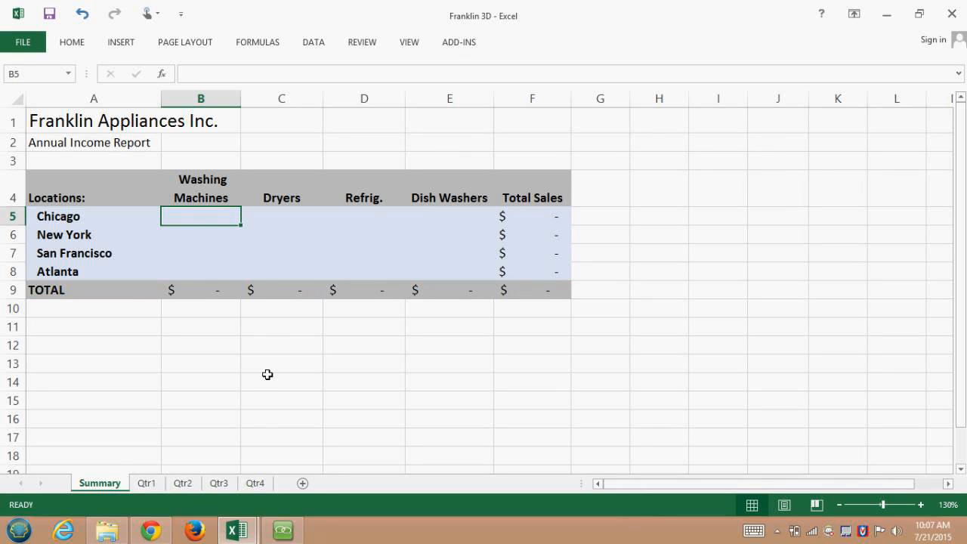
{"action": "type", "text": "="}
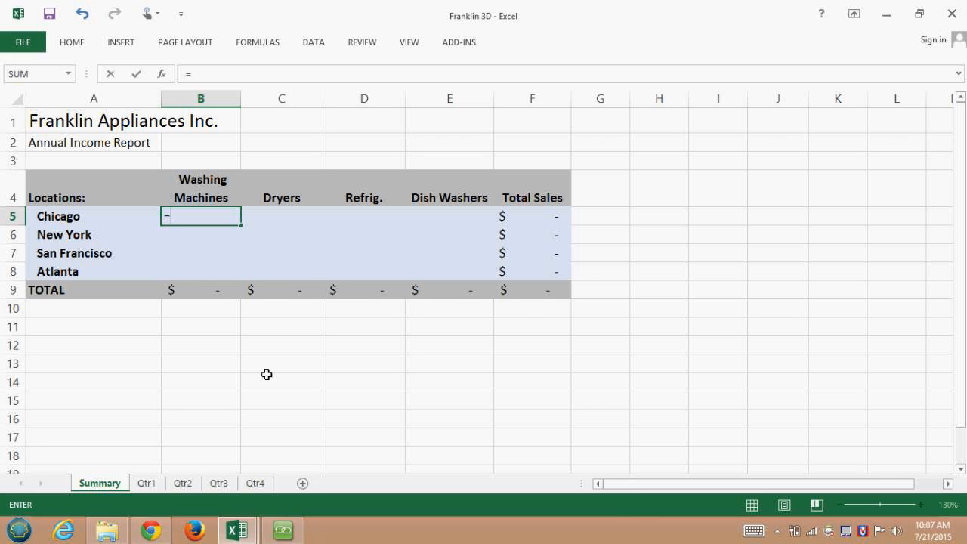
{"action": "left_click", "coordinate": [136, 488]}
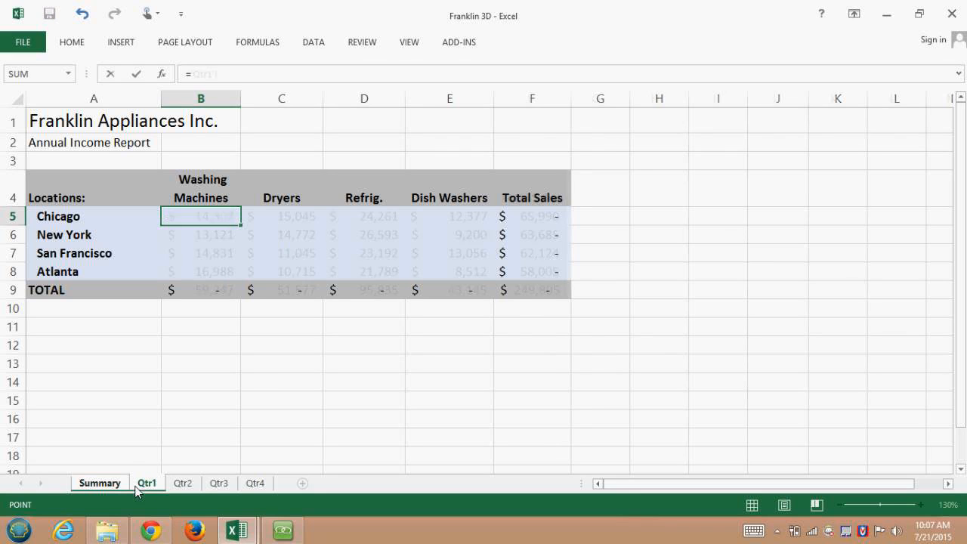
{"action": "left_click", "coordinate": [215, 223]}
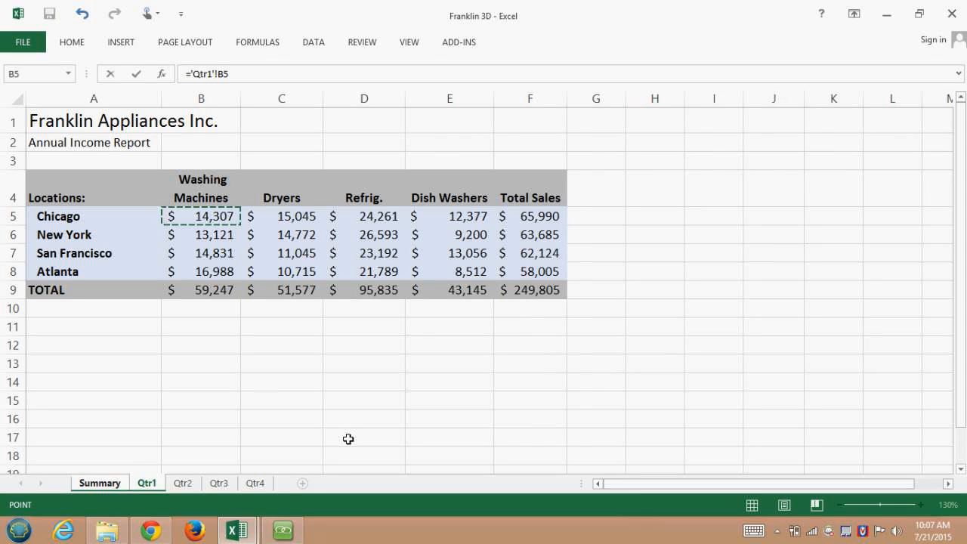
{"action": "type", "text": "+"}
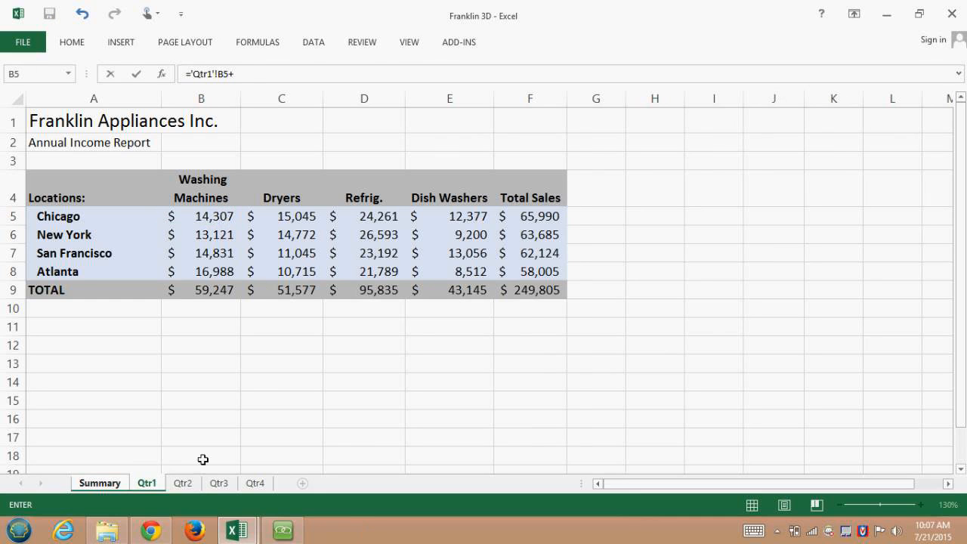
{"action": "left_click", "coordinate": [183, 483]}
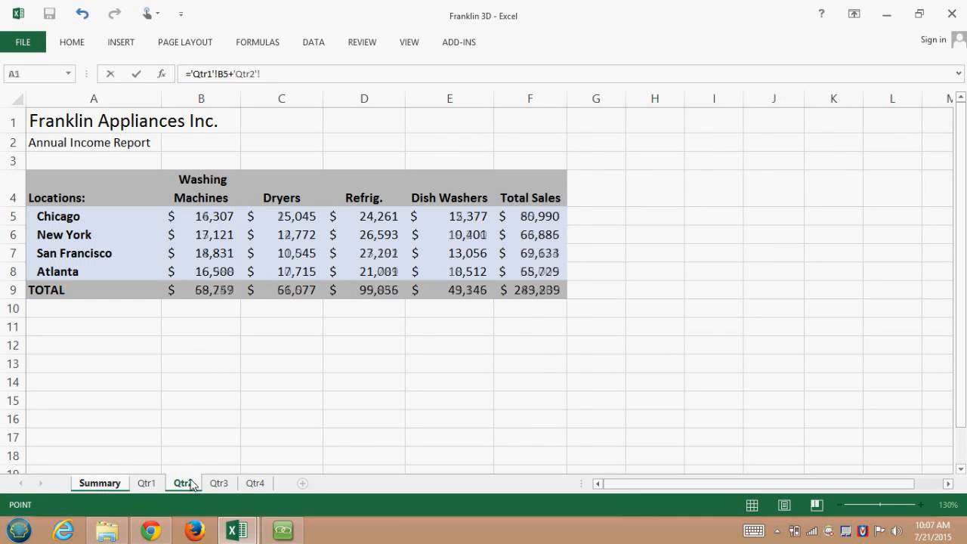
{"action": "left_click", "coordinate": [211, 220]}
{"action": "type", "text": "+"}
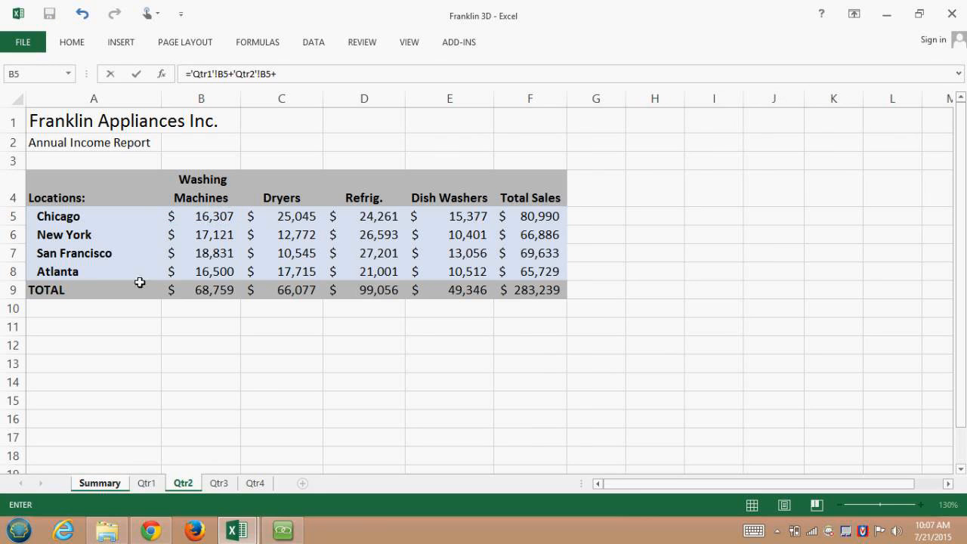
{"action": "left_click", "coordinate": [217, 484]}
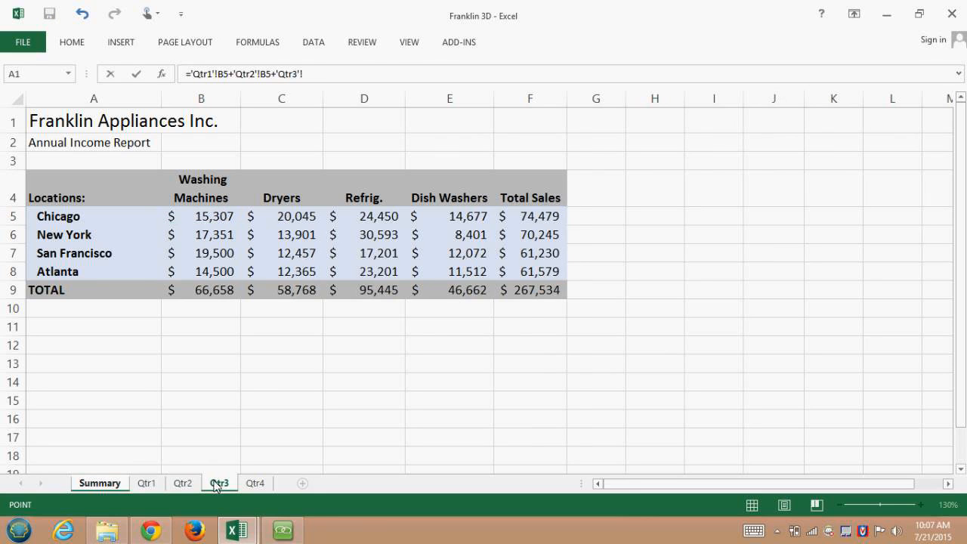
{"action": "left_click", "coordinate": [196, 222]}
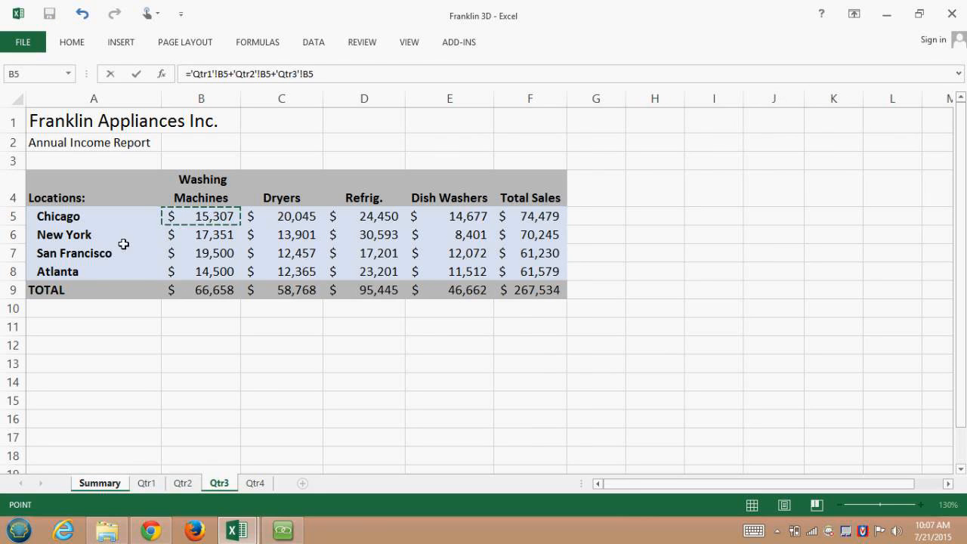
{"action": "type", "text": "+"}
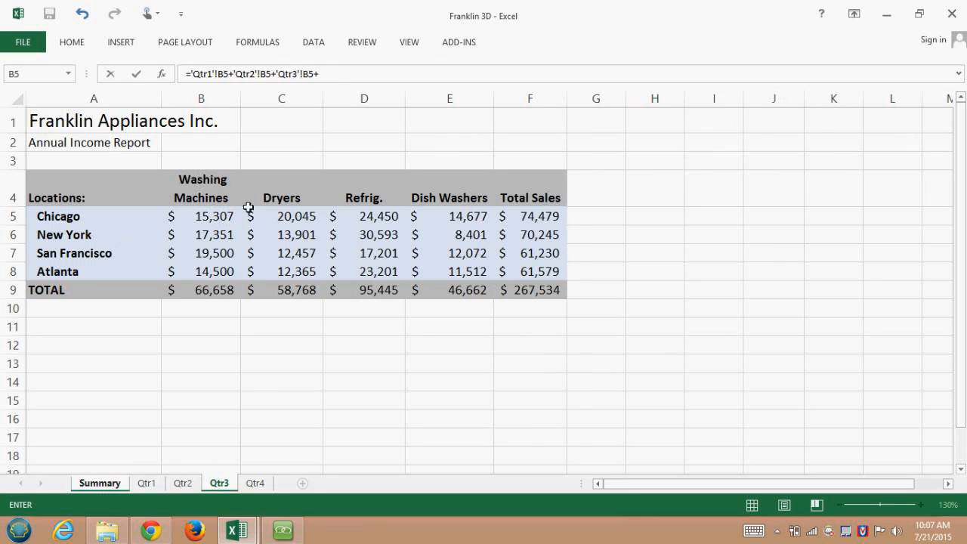
{"action": "left_click", "coordinate": [256, 483]}
{"action": "left_click", "coordinate": [223, 216]}
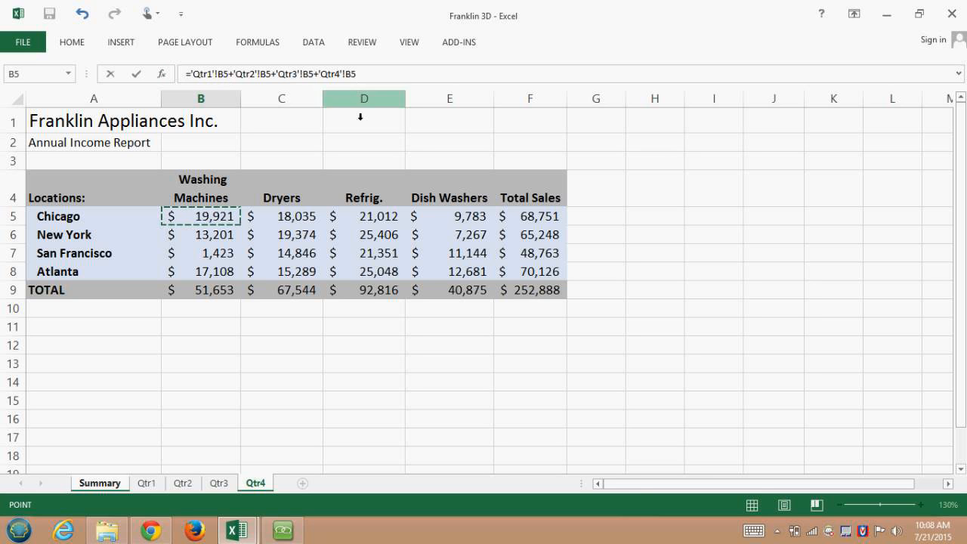
{"action": "key", "text": "Return"}
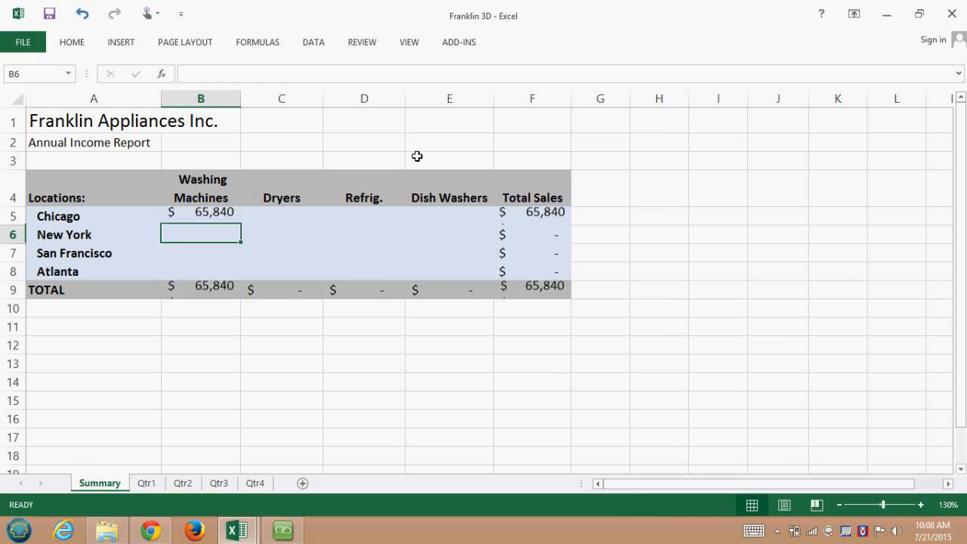
Step: Fill the Chicago washing machines formula through B5:E8 on Summary and check the cell references in the copied formulas
{"action": "left_click", "coordinate": [212, 219]}
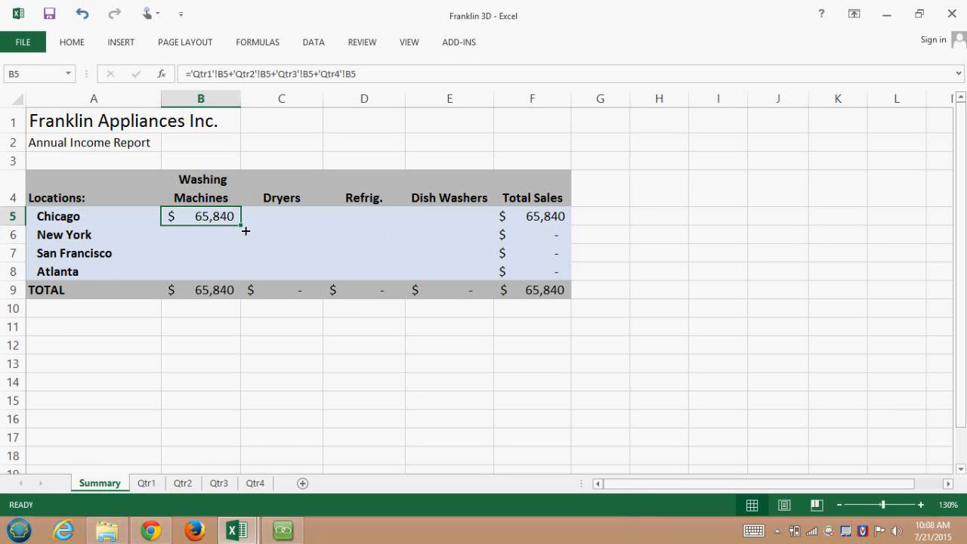
{"action": "left_click_drag", "start_coordinate": [245, 231], "coordinate": [485, 280]}
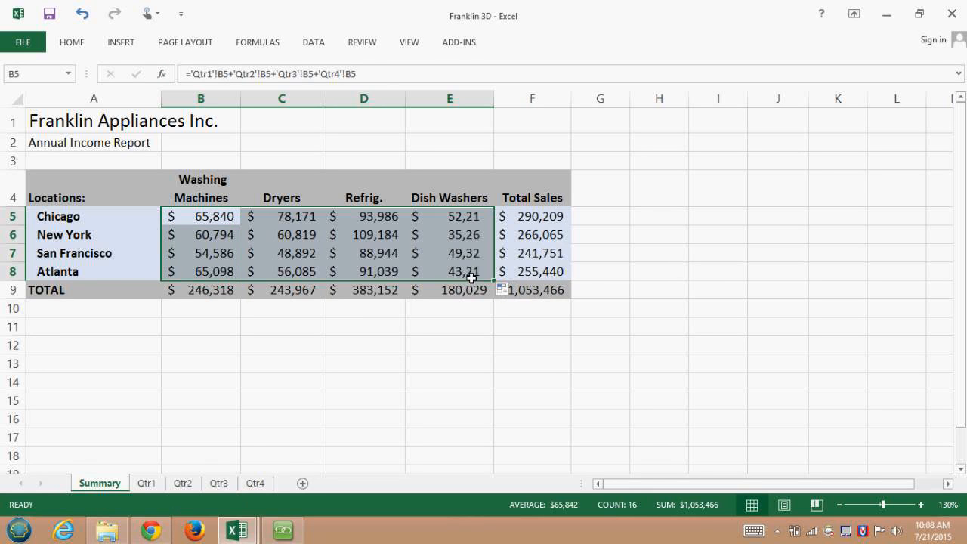
{"action": "left_click", "coordinate": [208, 239]}
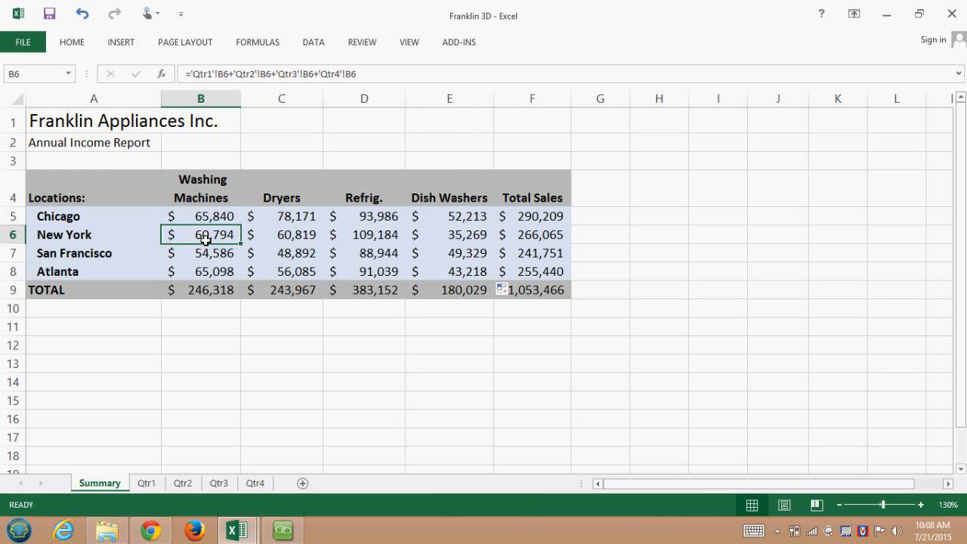
{"action": "left_click", "coordinate": [312, 220]}
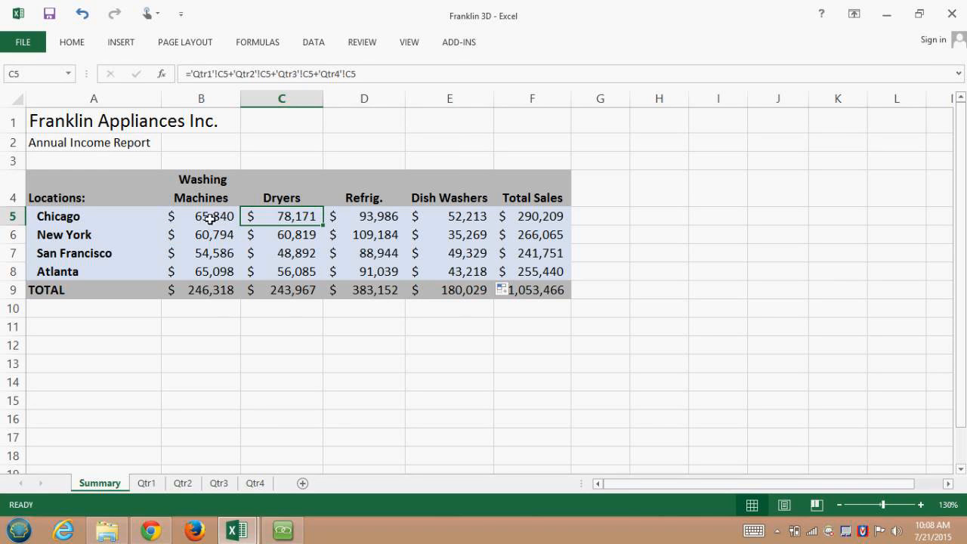
{"action": "left_click", "coordinate": [208, 218]}
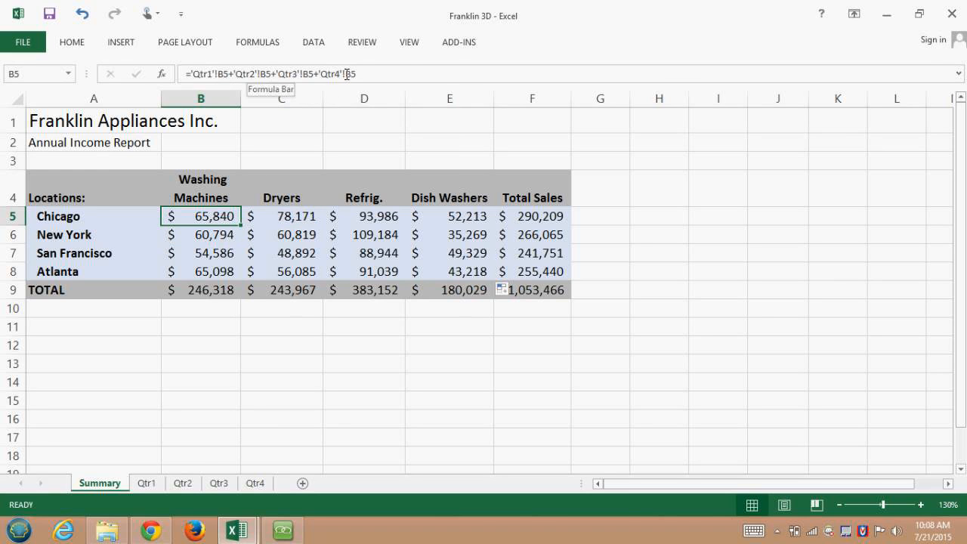
{"action": "left_click", "coordinate": [211, 237]}
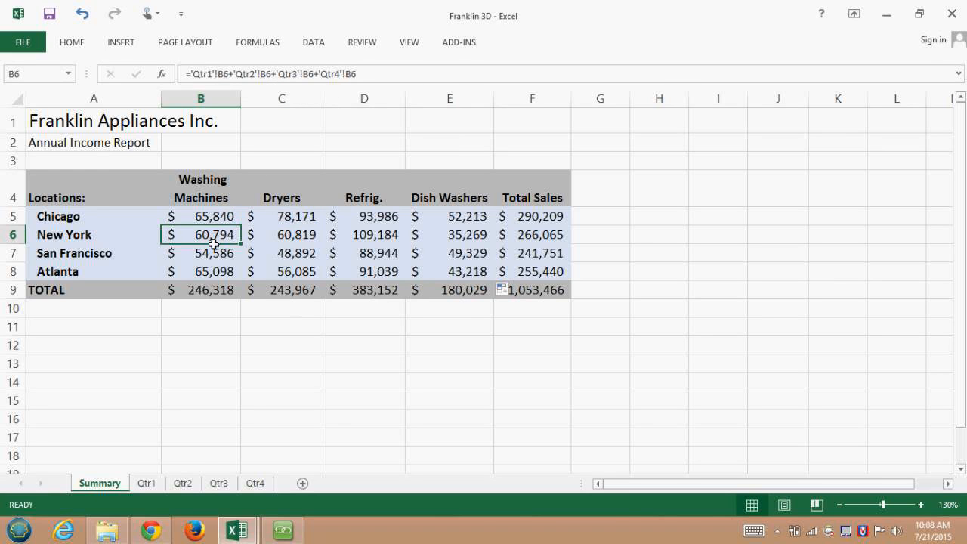
{"action": "left_click", "coordinate": [215, 259]}
{"action": "left_click", "coordinate": [216, 275]}
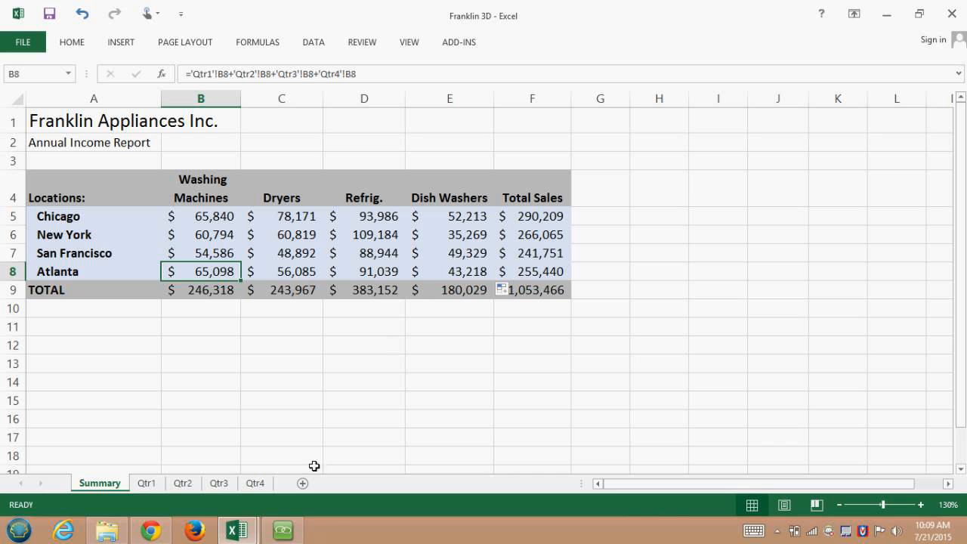
Step: Clear the formulas from B5:E8 on the Summary sheet and select the empty Chicago washing machines cell B5
{"action": "left_click", "coordinate": [203, 225]}
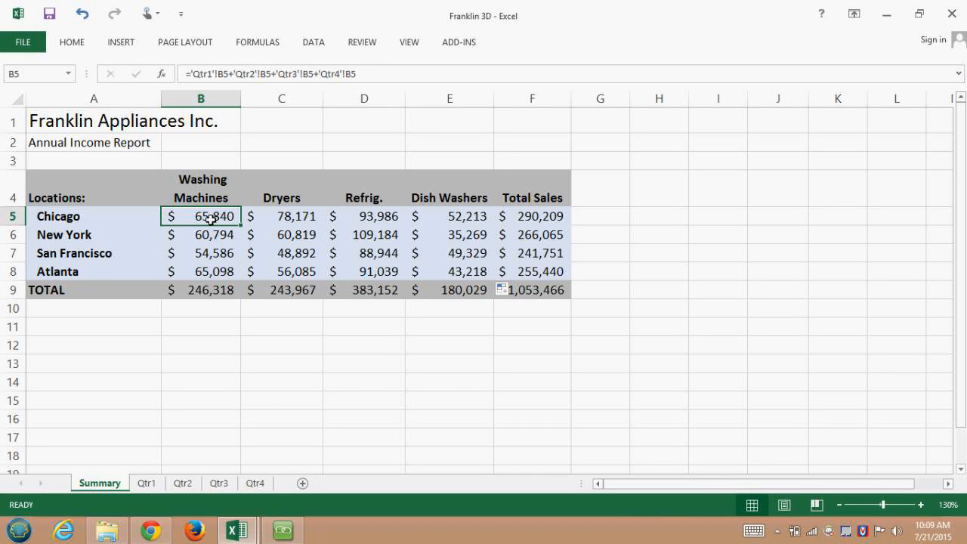
{"action": "left_click_drag", "start_coordinate": [212, 218], "coordinate": [435, 278]}
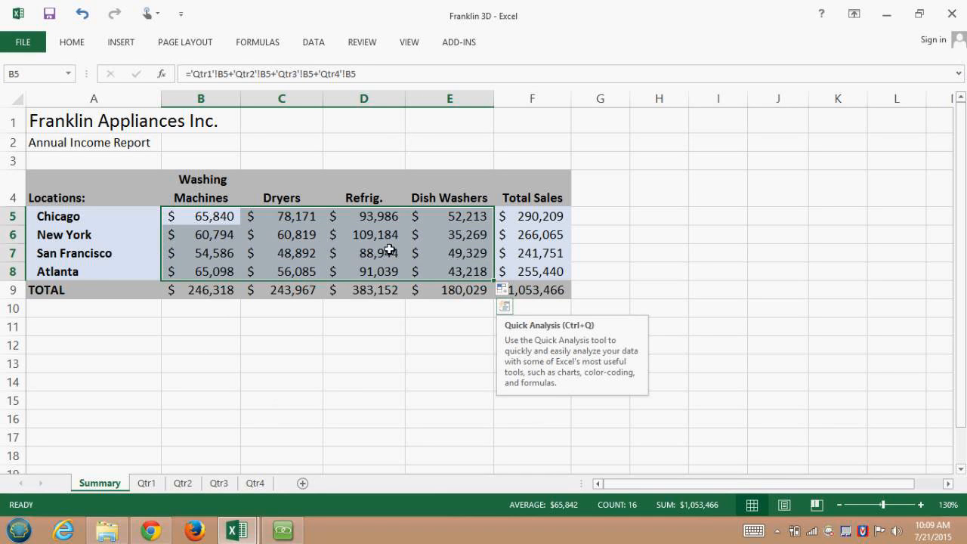
{"action": "key", "text": "Delete"}
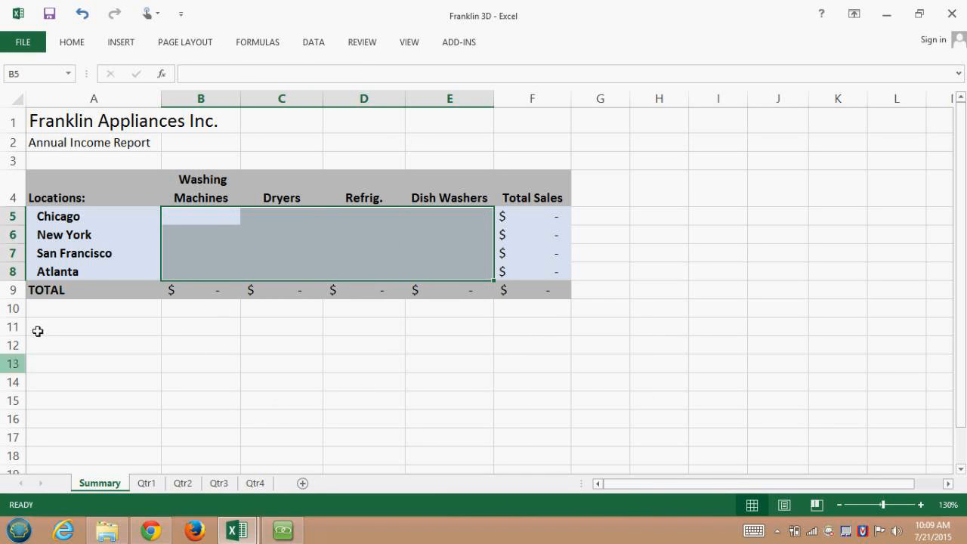
{"action": "left_click", "coordinate": [206, 223]}
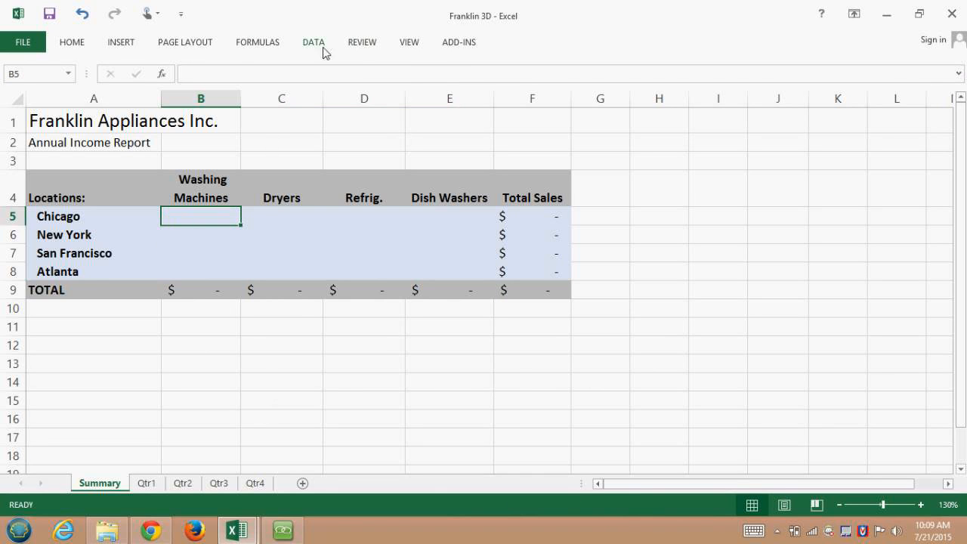
Step: Enter a 3D SUM formula in Summary cell B5 that totals cell B5 across the Qtr1 through Qtr4 sheets
{"action": "left_click", "coordinate": [262, 43]}
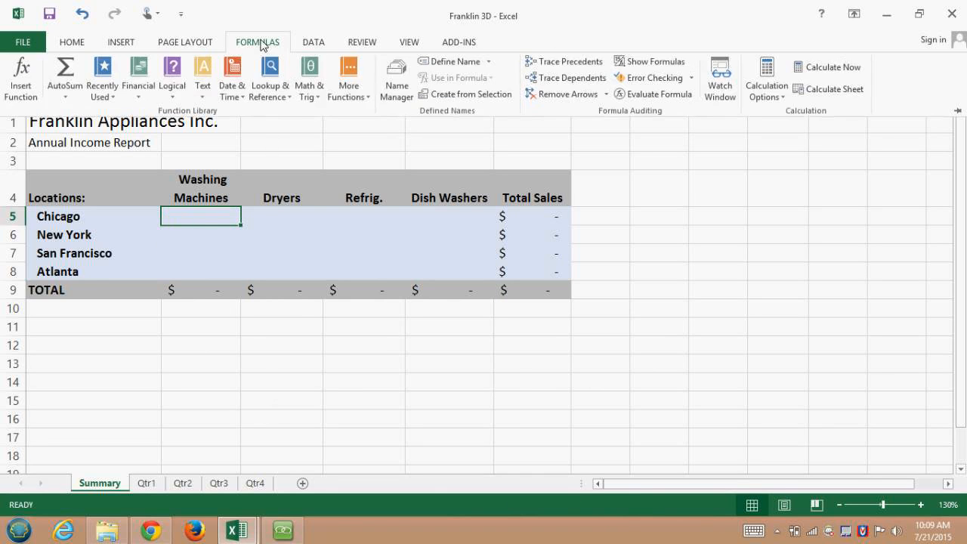
{"action": "left_click", "coordinate": [66, 70]}
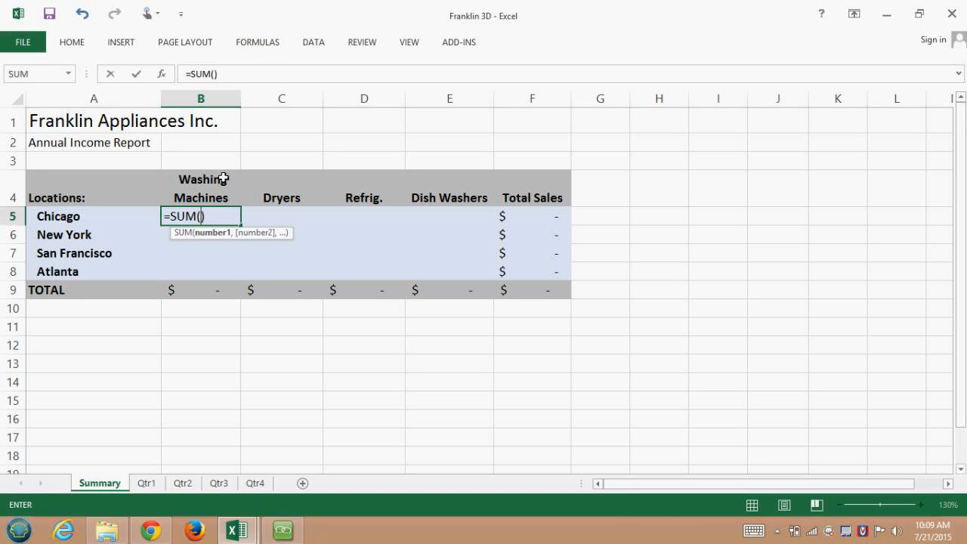
{"action": "left_click", "coordinate": [147, 484]}
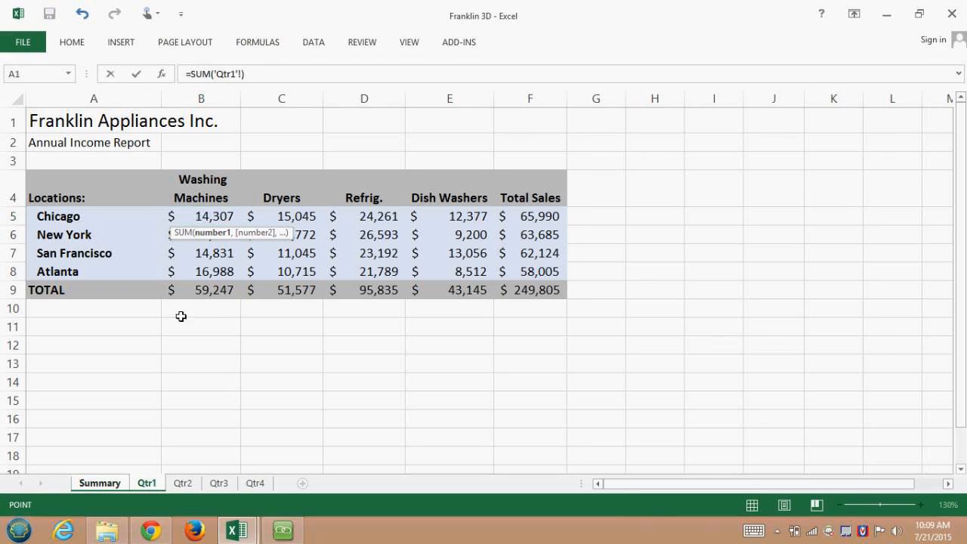
{"action": "left_click", "coordinate": [198, 221]}
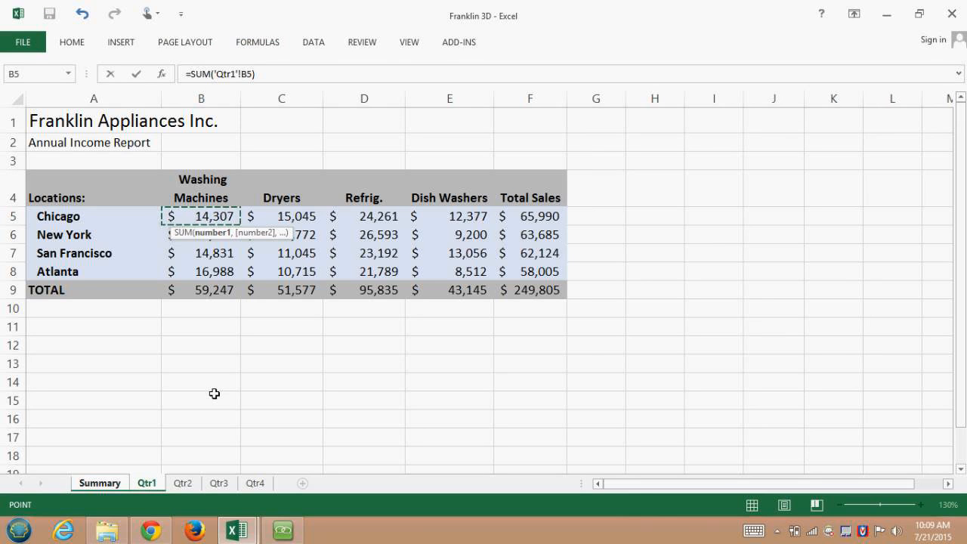
{"action": "left_click", "coordinate": [255, 484], "text": "shift"}
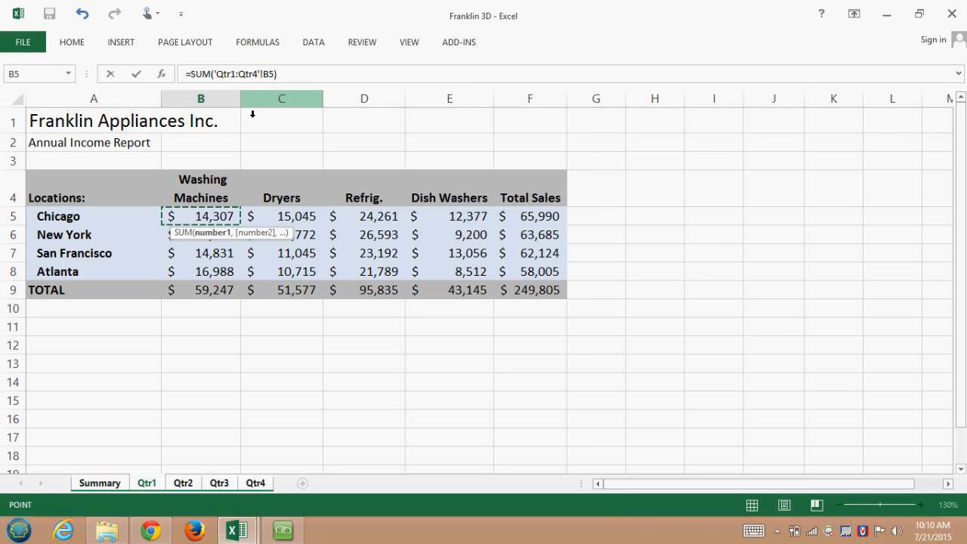
{"action": "key", "text": "Return"}
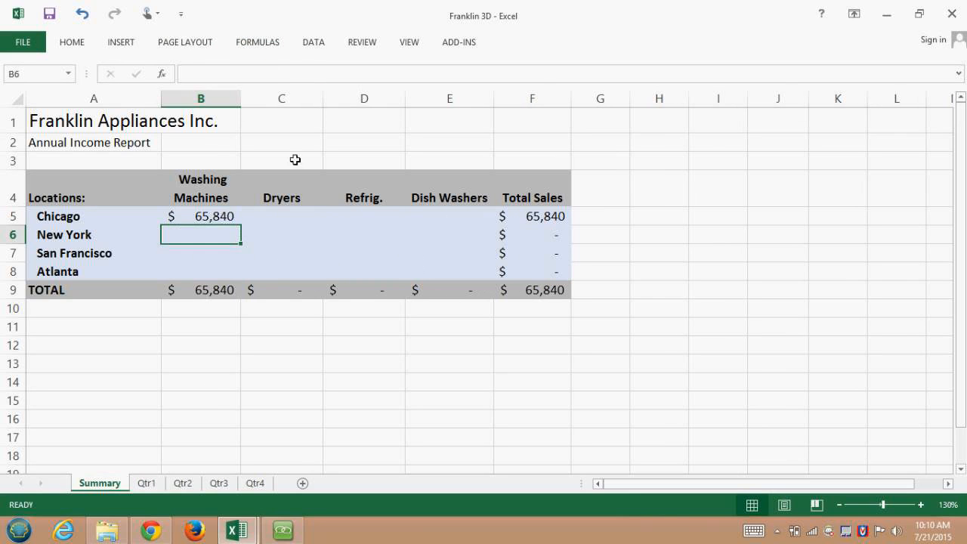
Step: Fill the 3D SUM formula from B5 through B5:E8 on Summary and check the copied references in the Chicago row
{"action": "left_click", "coordinate": [217, 221]}
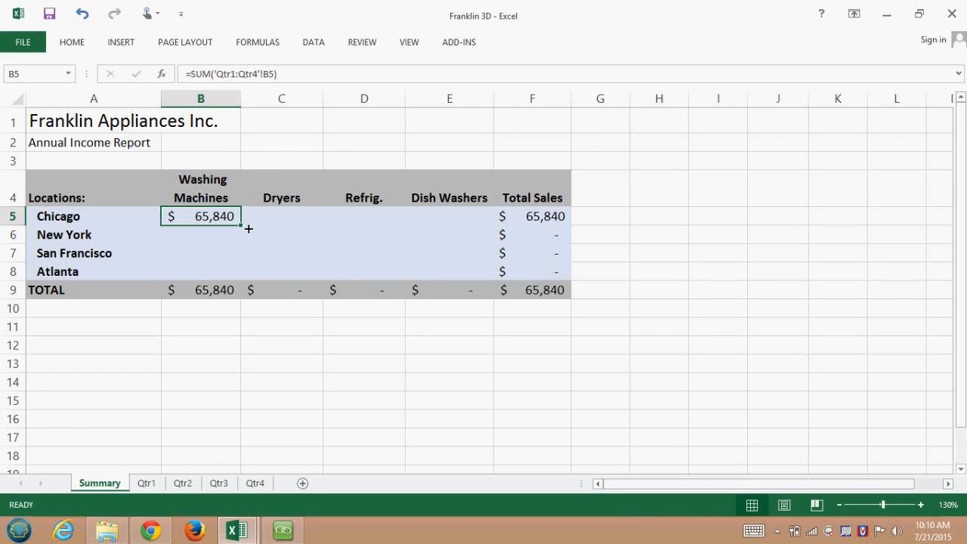
{"action": "left_click_drag", "start_coordinate": [247, 230], "coordinate": [470, 272]}
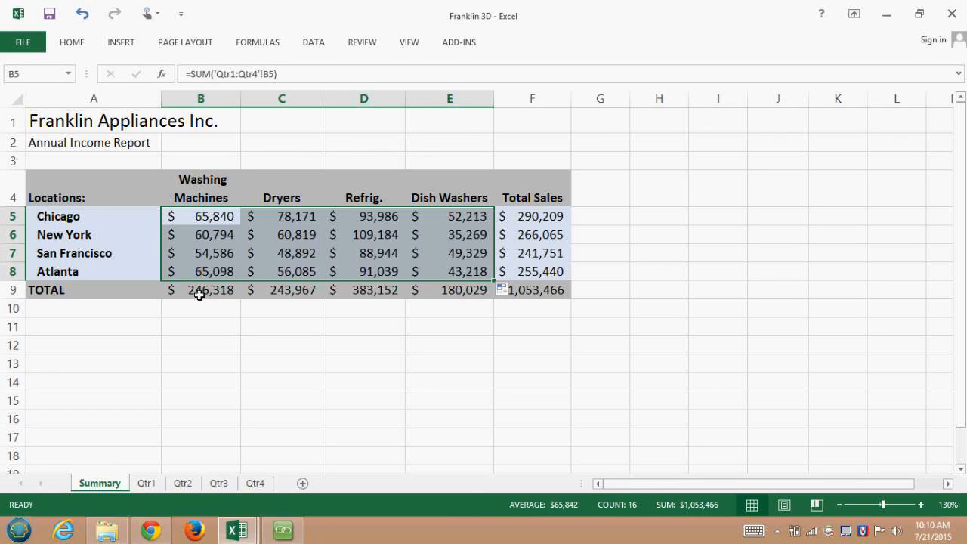
{"action": "left_click", "coordinate": [207, 221]}
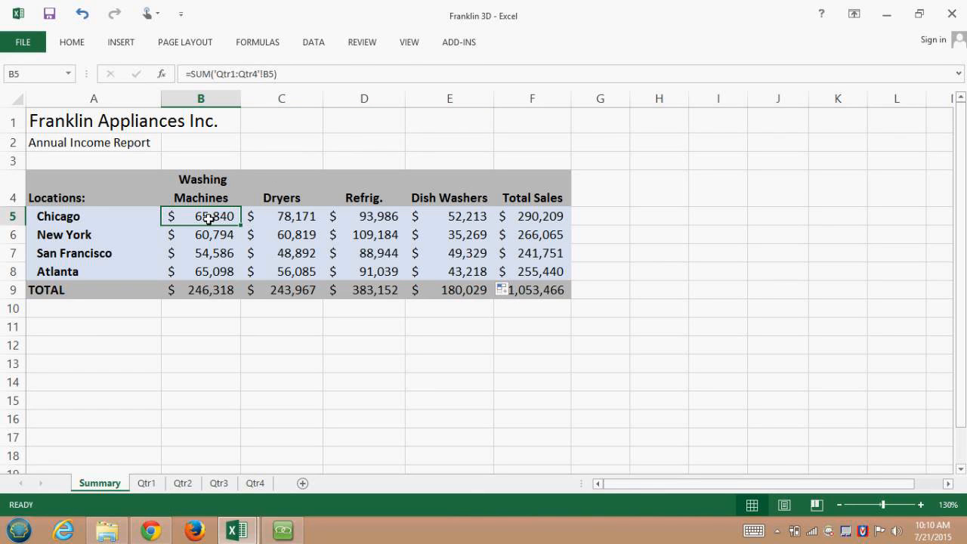
{"action": "left_click", "coordinate": [280, 219]}
{"action": "left_click", "coordinate": [353, 219]}
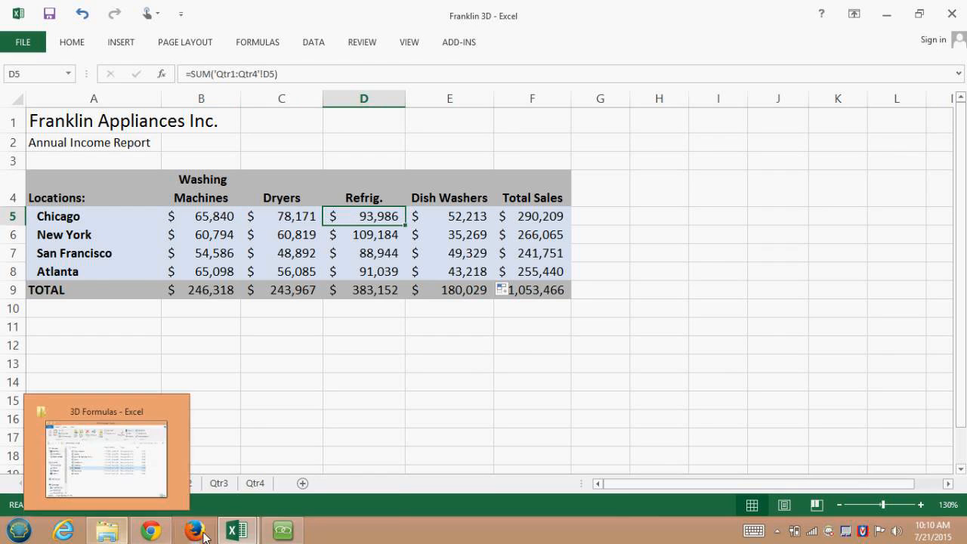
Step: Switch to the Multiple workbook and compare the layout of the New York, Philadelphia, Boston, San Francisco and Dallas sheets
{"action": "mouse_move", "coordinate": [233, 529]}
{"action": "left_click", "coordinate": [275, 443]}
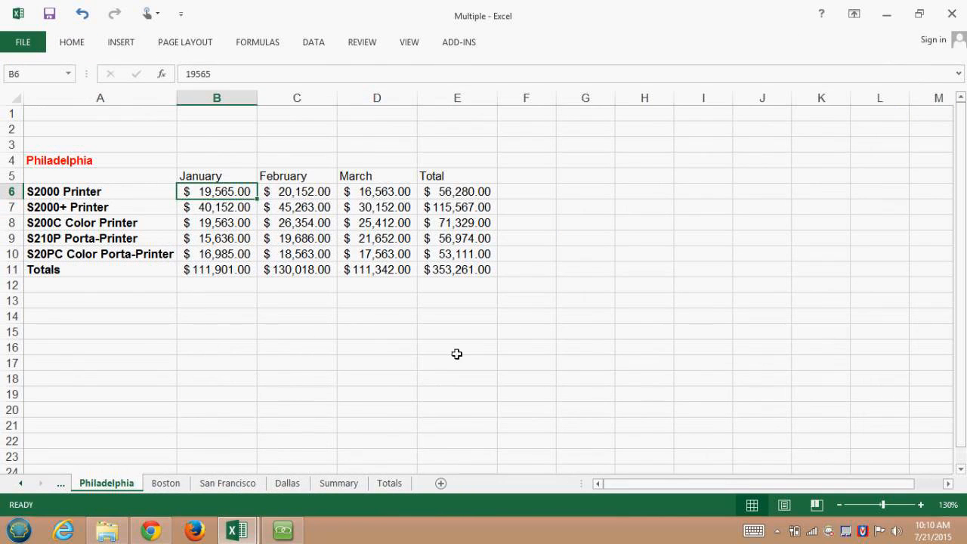
{"action": "left_click", "coordinate": [166, 483]}
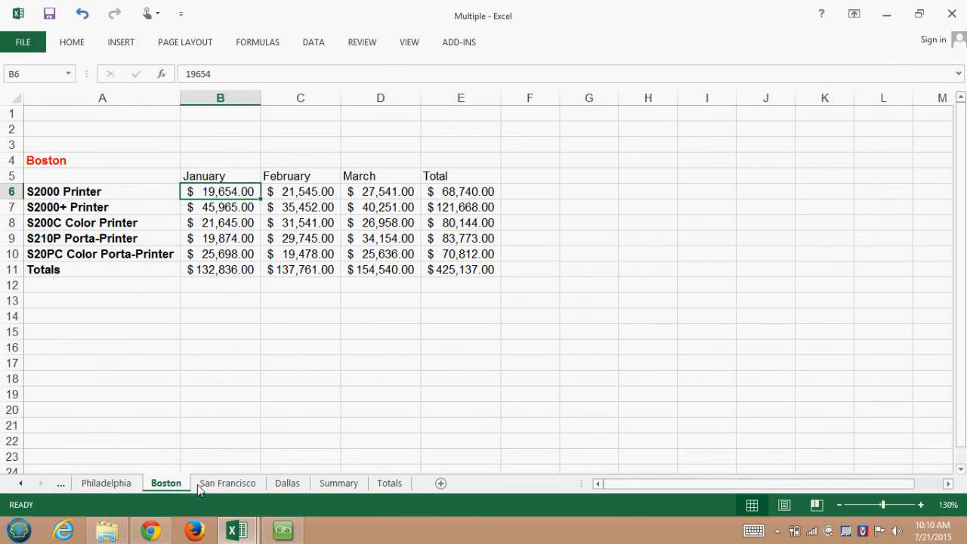
{"action": "left_click", "coordinate": [227, 484]}
{"action": "left_click", "coordinate": [285, 485]}
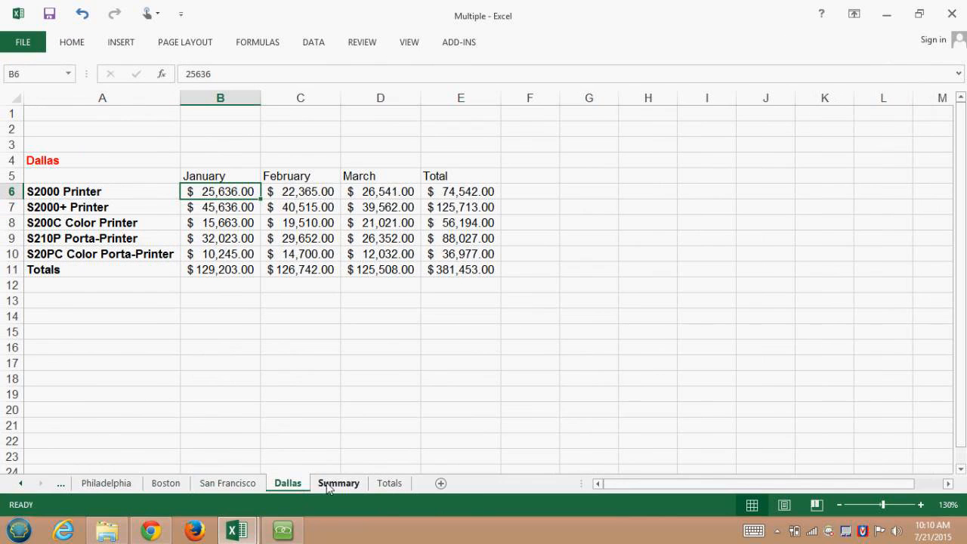
{"action": "left_click", "coordinate": [21, 484]}
{"action": "left_click", "coordinate": [103, 484]}
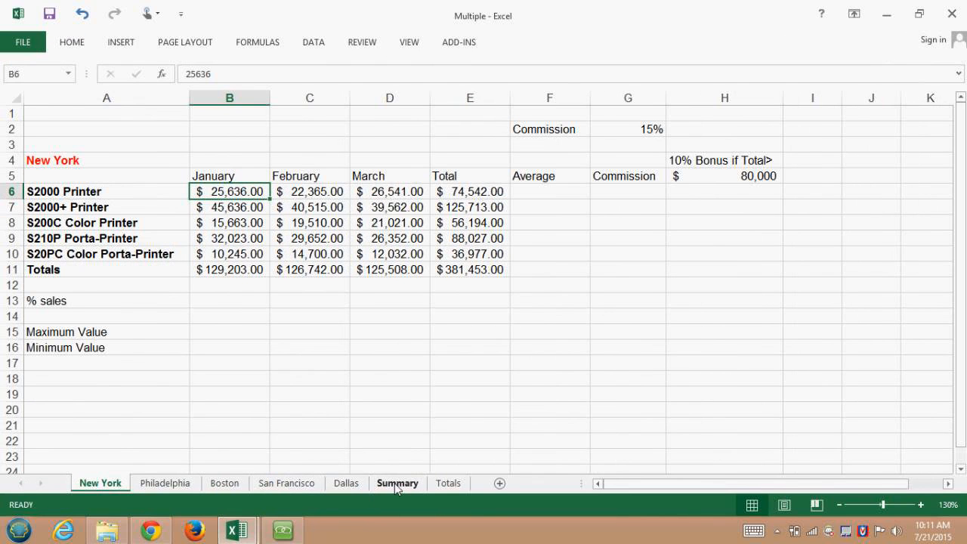
{"action": "left_click", "coordinate": [167, 487]}
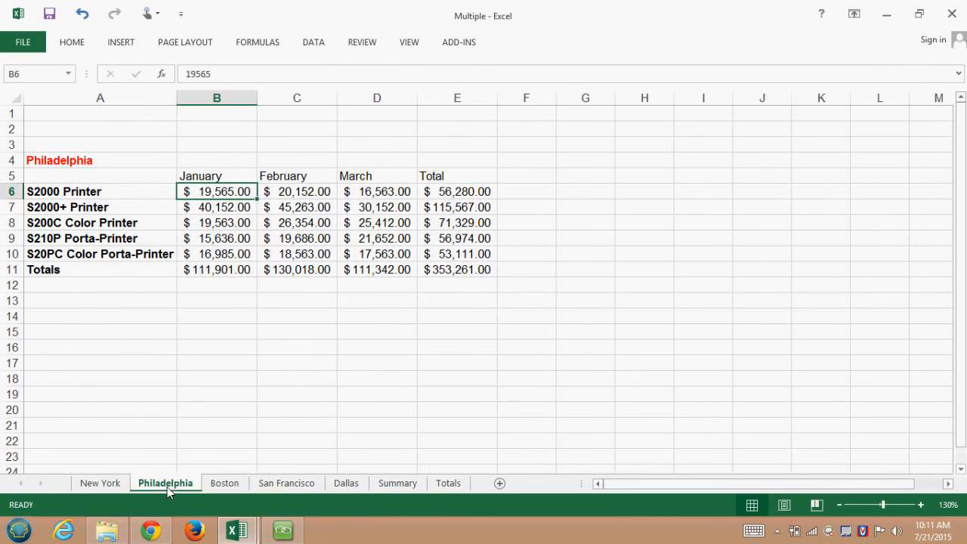
{"action": "left_click", "coordinate": [231, 486]}
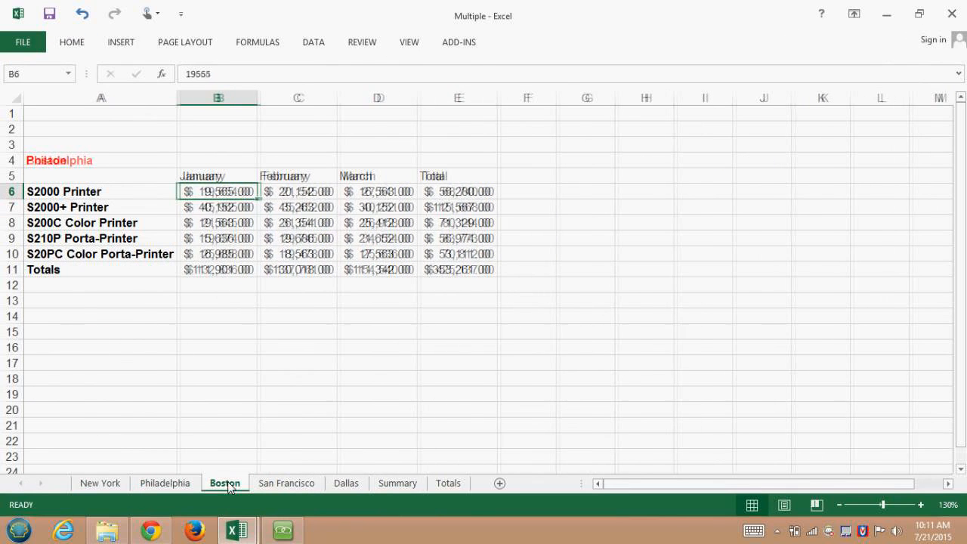
{"action": "left_click", "coordinate": [283, 486]}
{"action": "left_click", "coordinate": [345, 484]}
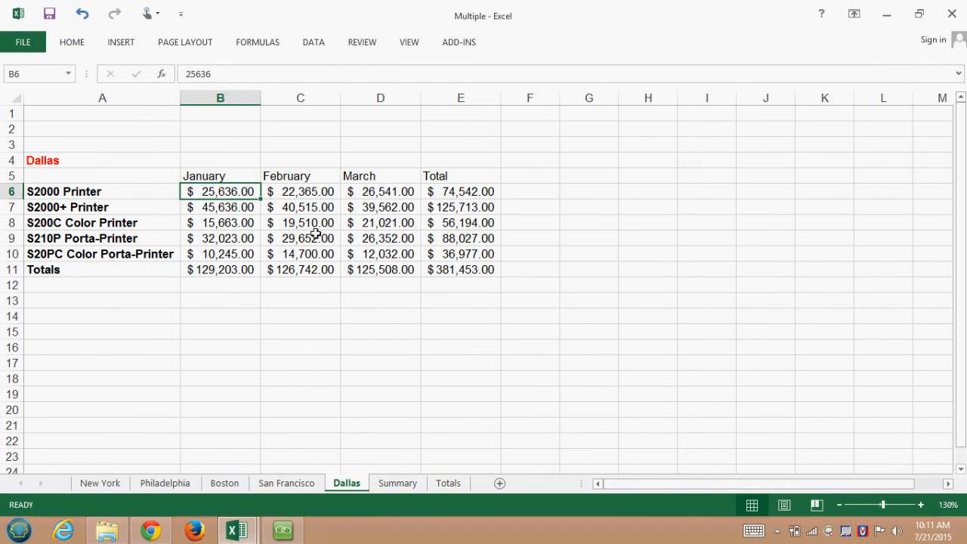
Step: Enter a 3D SUM formula in cell B6 of the Summary sheet that totals B6 across the New York through Dallas sheets
{"action": "left_click", "coordinate": [393, 485]}
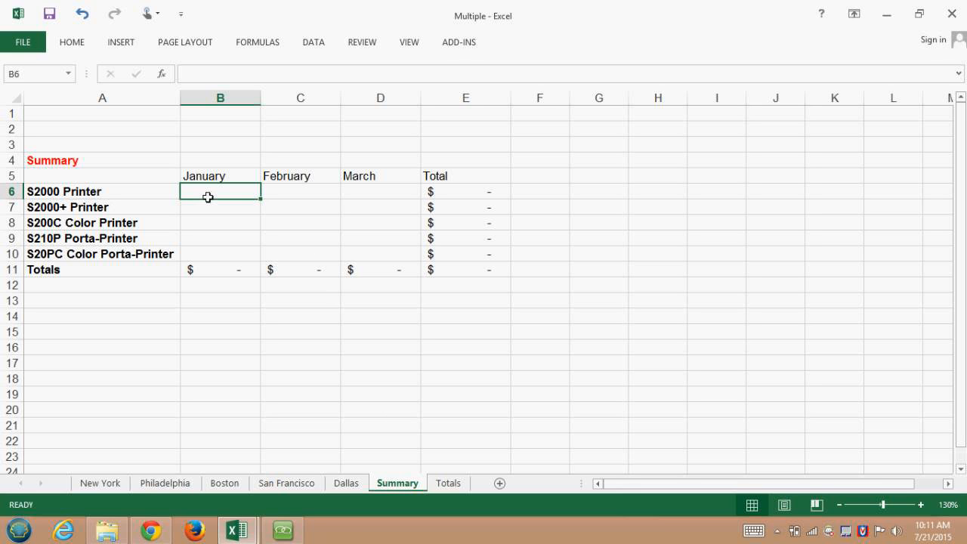
{"action": "left_click", "coordinate": [265, 46]}
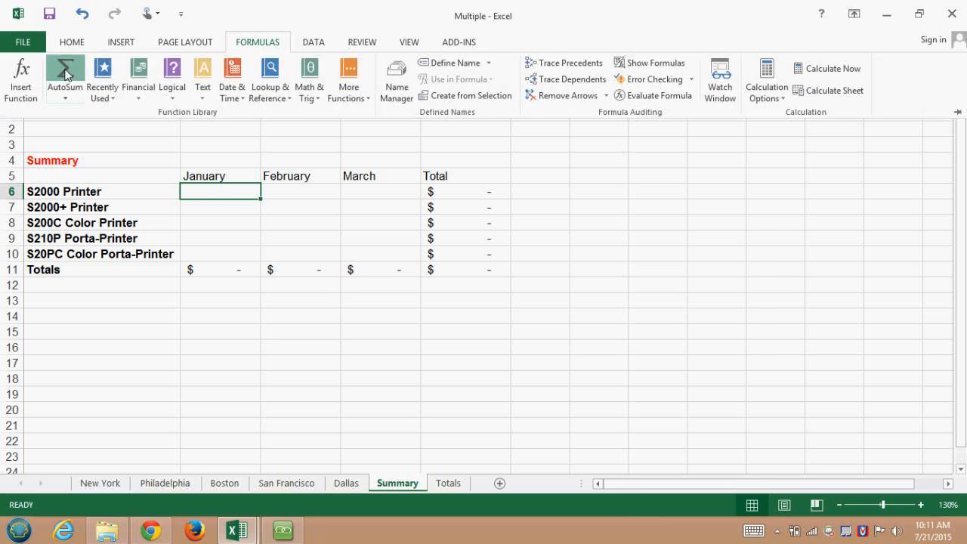
{"action": "left_click", "coordinate": [67, 70]}
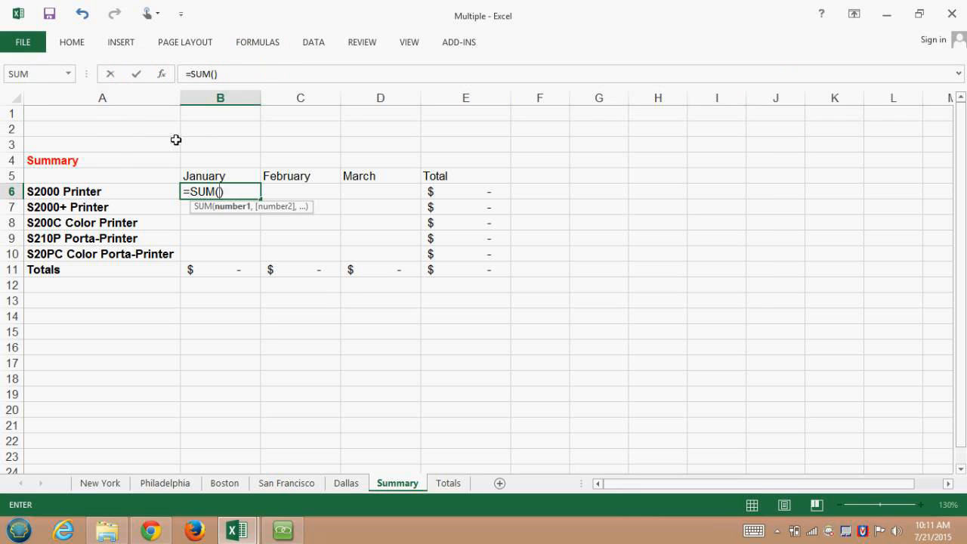
{"action": "left_click", "coordinate": [97, 484]}
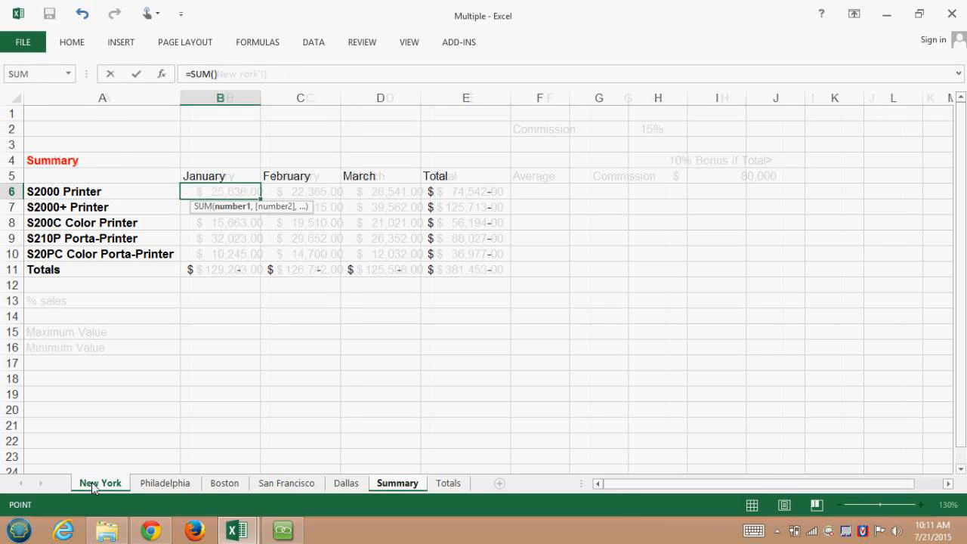
{"action": "left_click", "coordinate": [222, 195]}
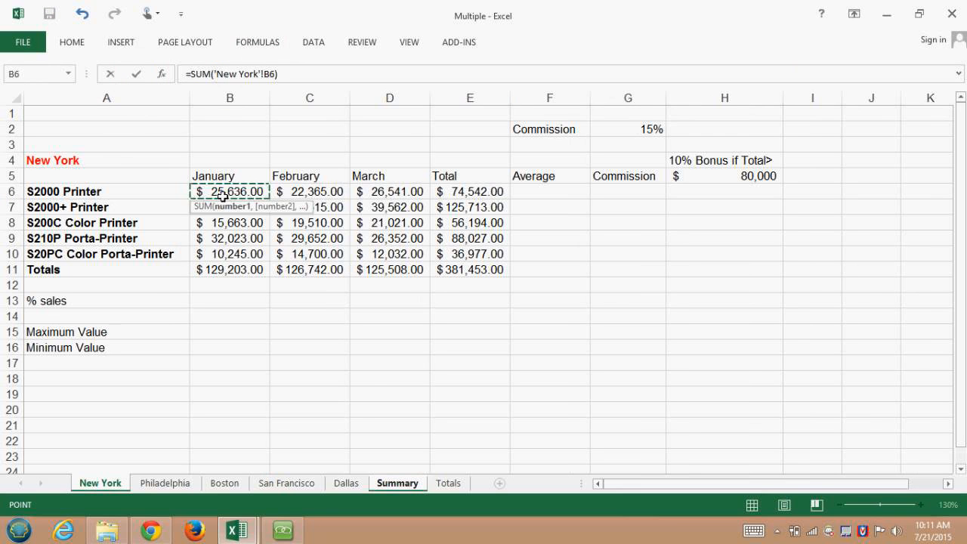
{"action": "left_click", "coordinate": [352, 485], "text": "shift"}
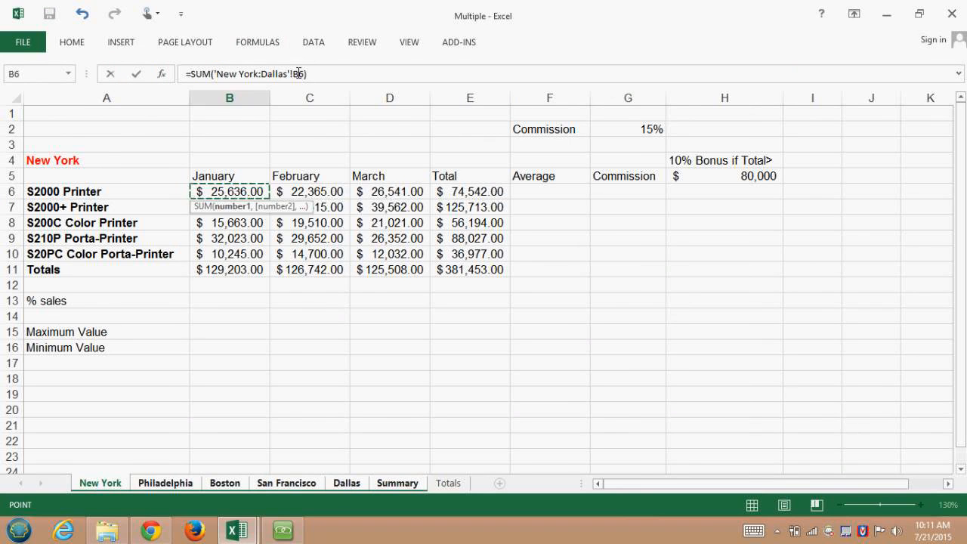
{"action": "key", "text": "Return"}
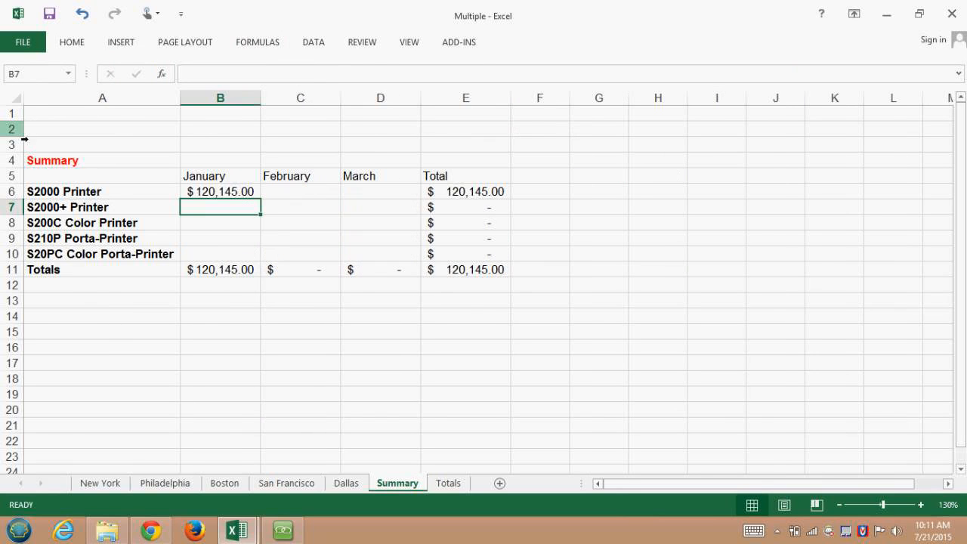
Step: Fill the S2000 Printer January formula through B6:D10 on Summary and check the references in several copied February and March formulas
{"action": "left_click", "coordinate": [214, 195]}
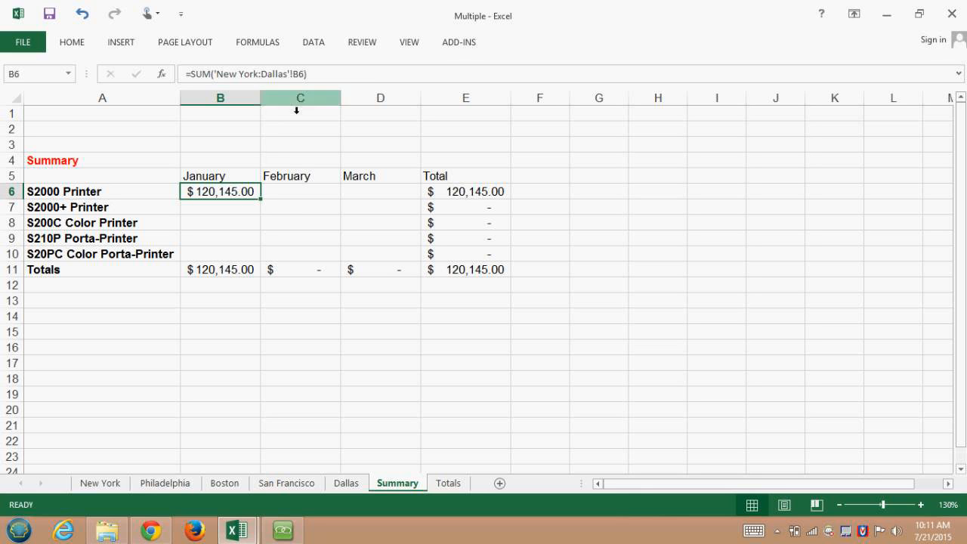
{"action": "double_click", "coordinate": [264, 201]}
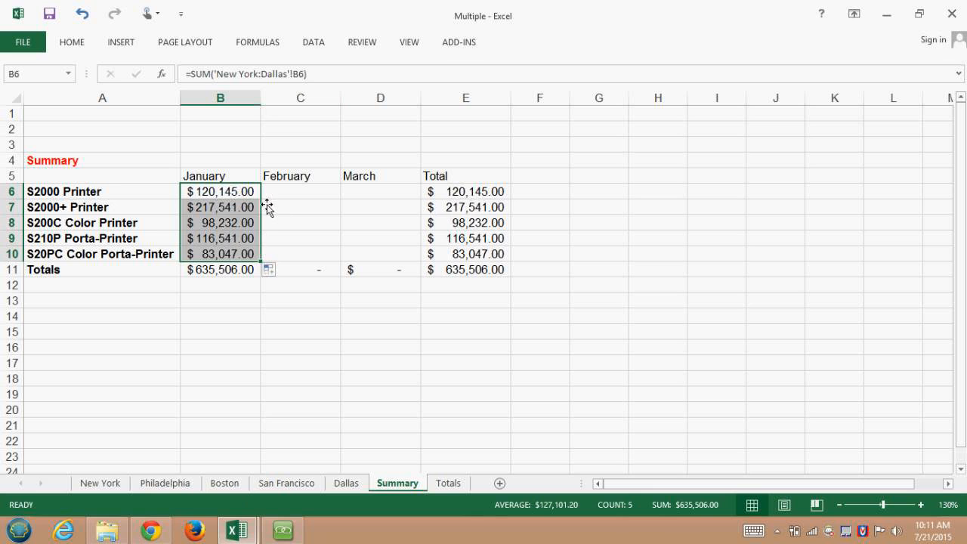
{"action": "left_click_drag", "start_coordinate": [264, 265], "coordinate": [410, 255]}
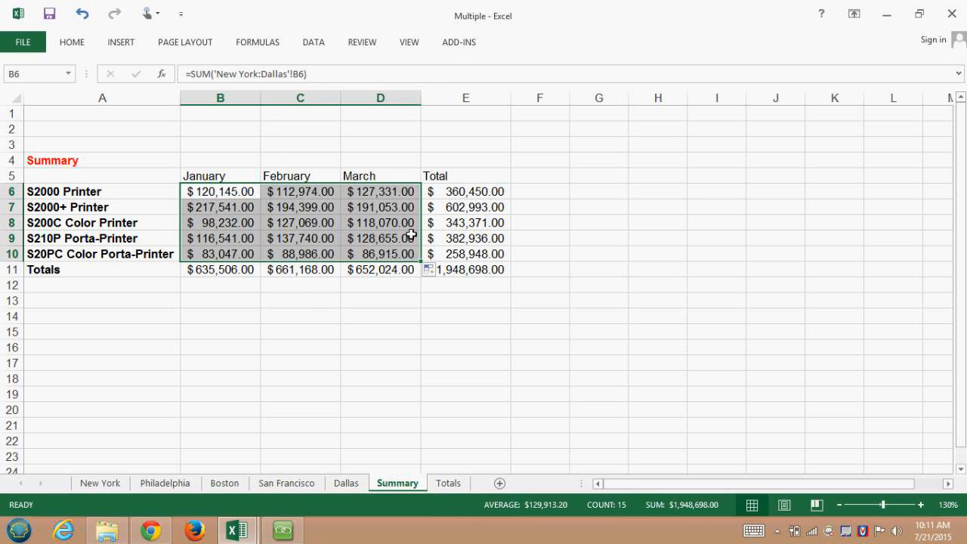
{"action": "left_click", "coordinate": [308, 197]}
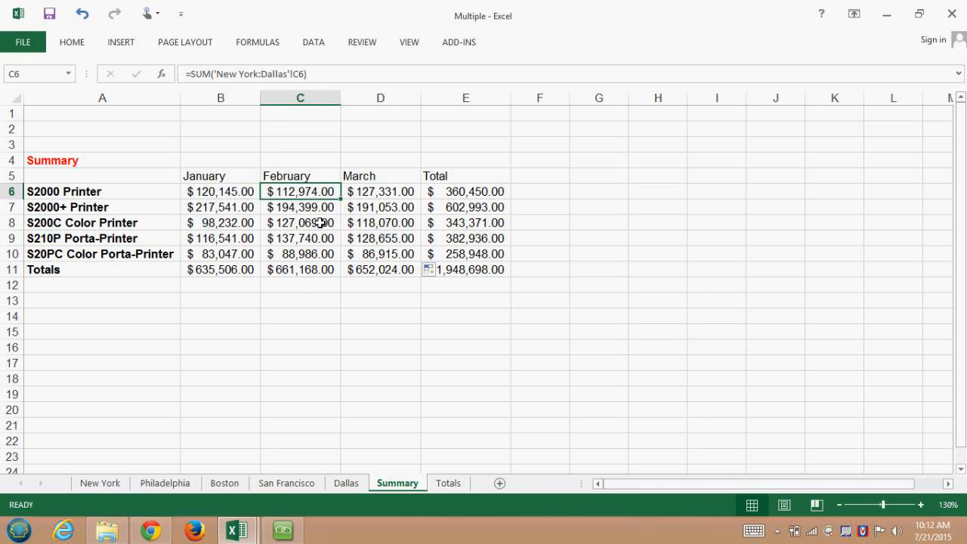
{"action": "left_click", "coordinate": [319, 207]}
{"action": "left_click", "coordinate": [365, 228]}
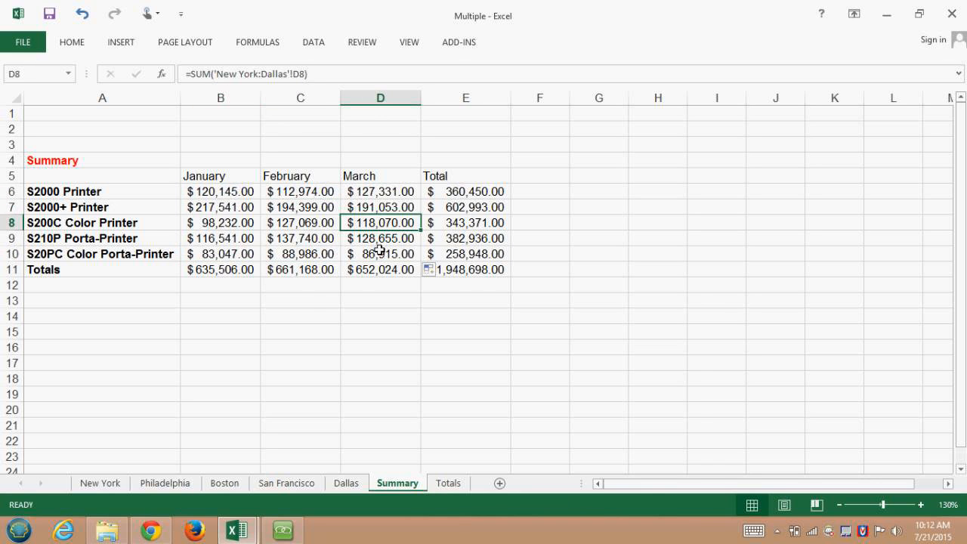
{"action": "left_click", "coordinate": [373, 255]}
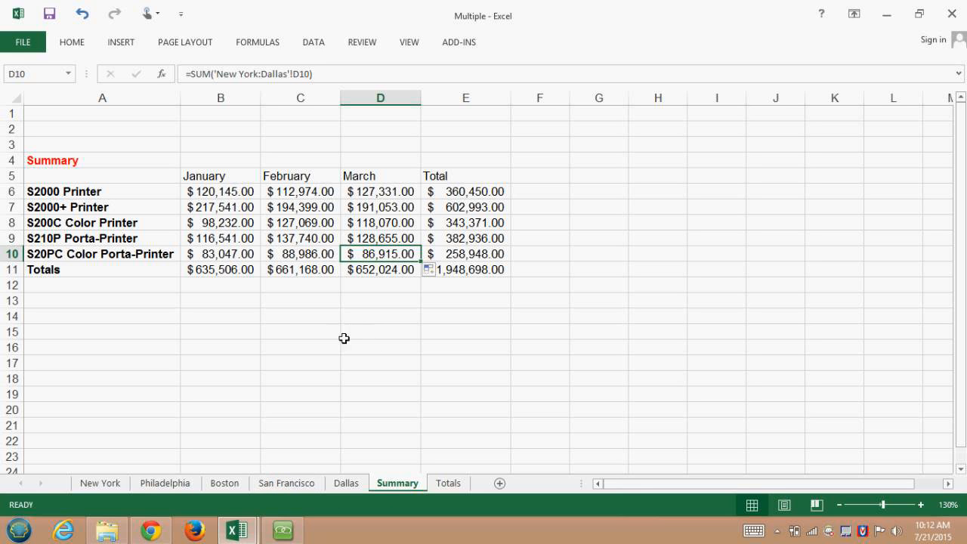
Step: Copy the grouped San Francisco and Summary sheets to between Philadelphia and Boston, and dismiss the circular reference warning
{"action": "left_click", "coordinate": [280, 484], "text": "ctrl"}
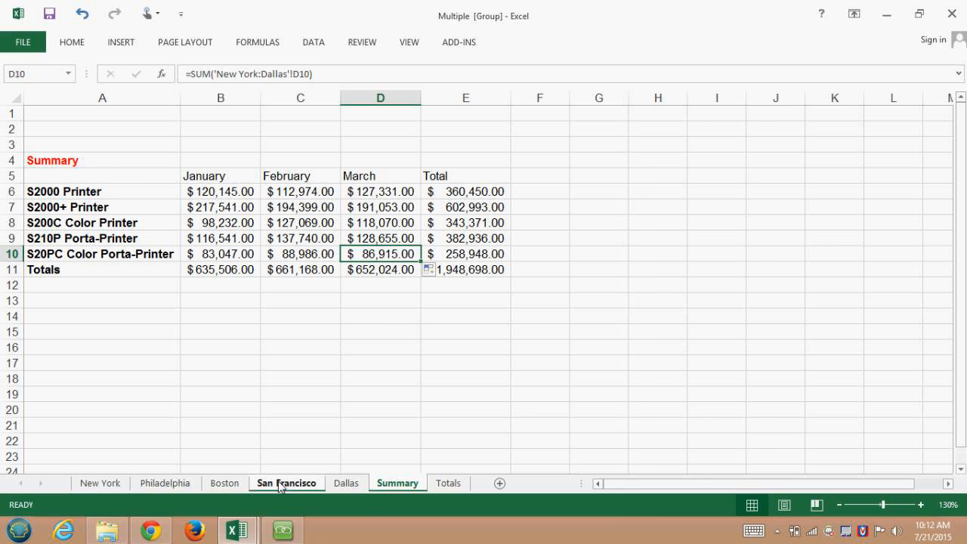
{"action": "left_click", "coordinate": [281, 483]}
{"action": "left_click_drag", "start_coordinate": [285, 487], "coordinate": [228, 491]}
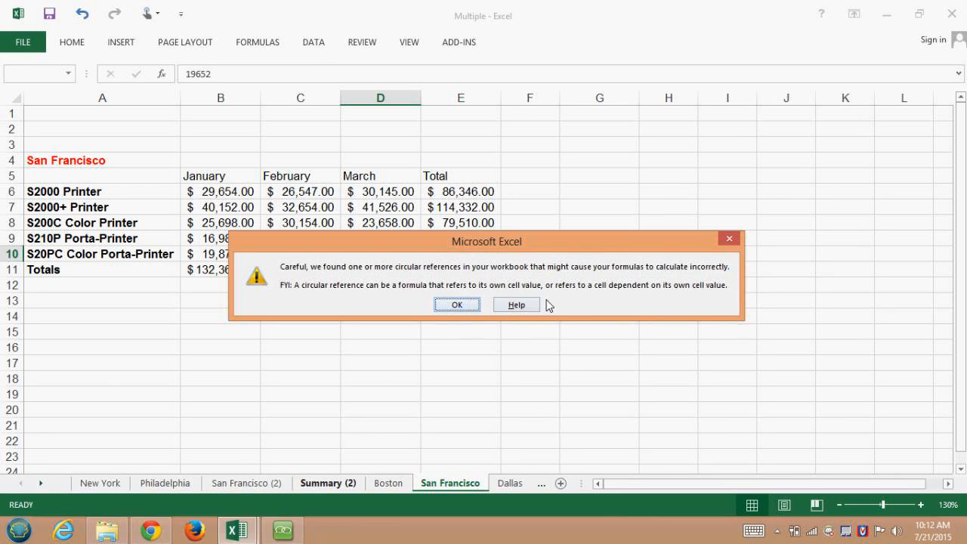
{"action": "left_click", "coordinate": [727, 239]}
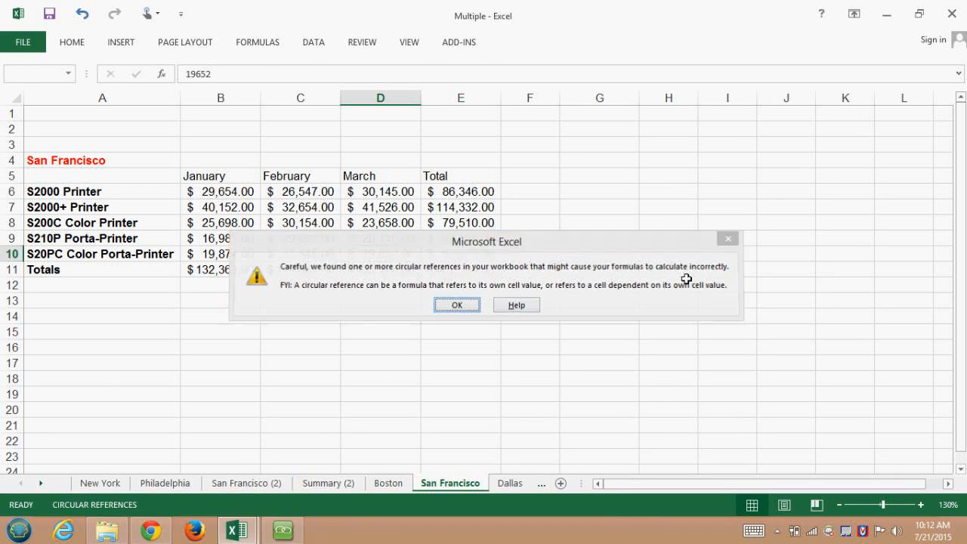
Step: Delete the Summary (2) sheet from the Multiple workbook and confirm the deletion
{"action": "right_click", "coordinate": [325, 486]}
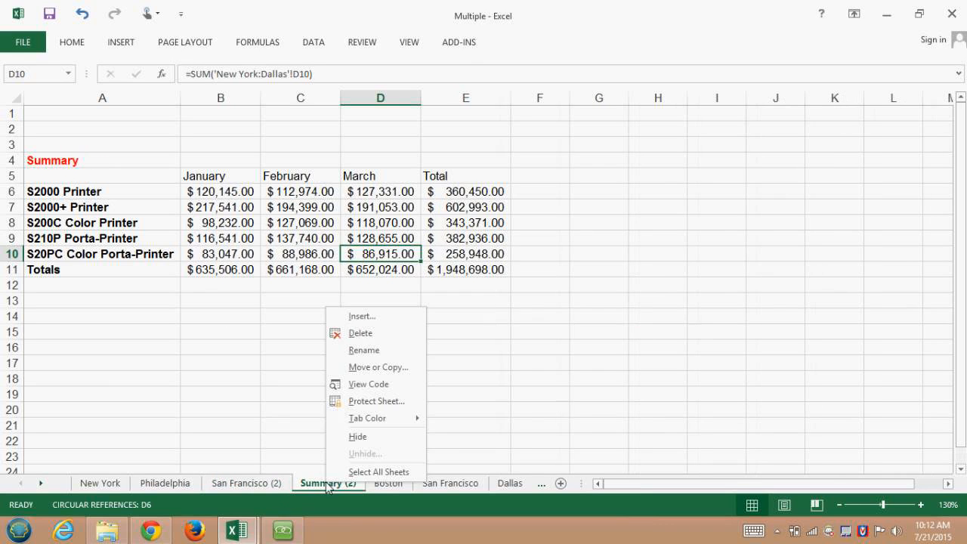
{"action": "left_click", "coordinate": [356, 333]}
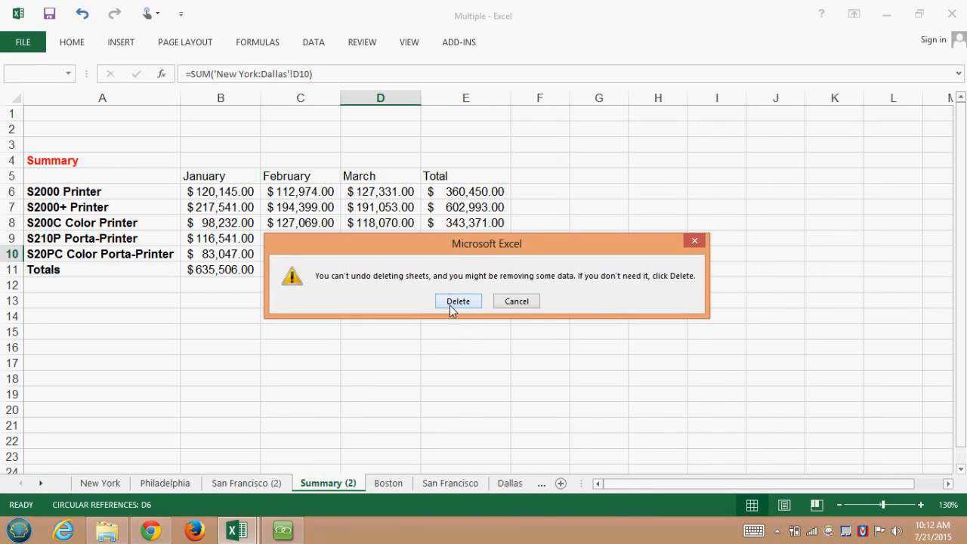
{"action": "left_click", "coordinate": [454, 301]}
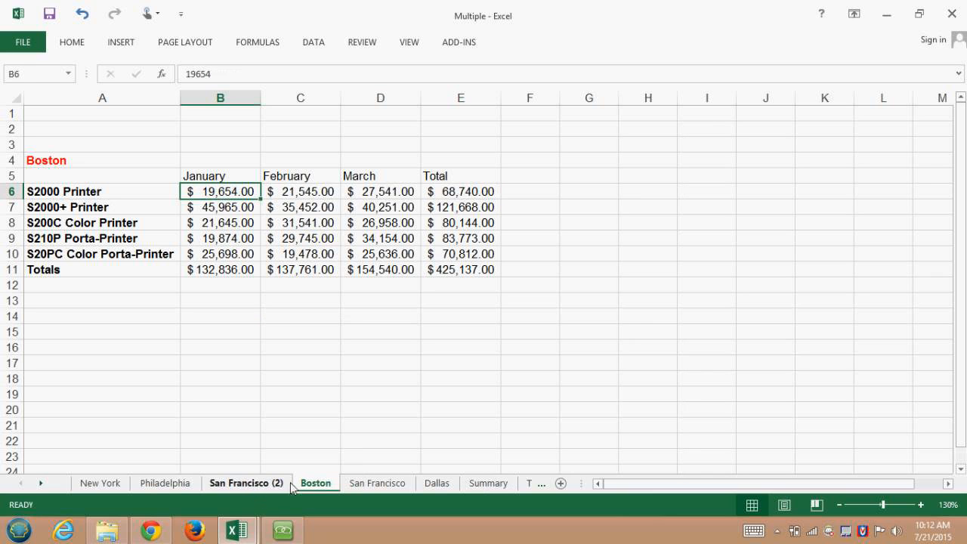
Step: Rename the San Francisco (2) sheet as Chicago
{"action": "right_click", "coordinate": [248, 487]}
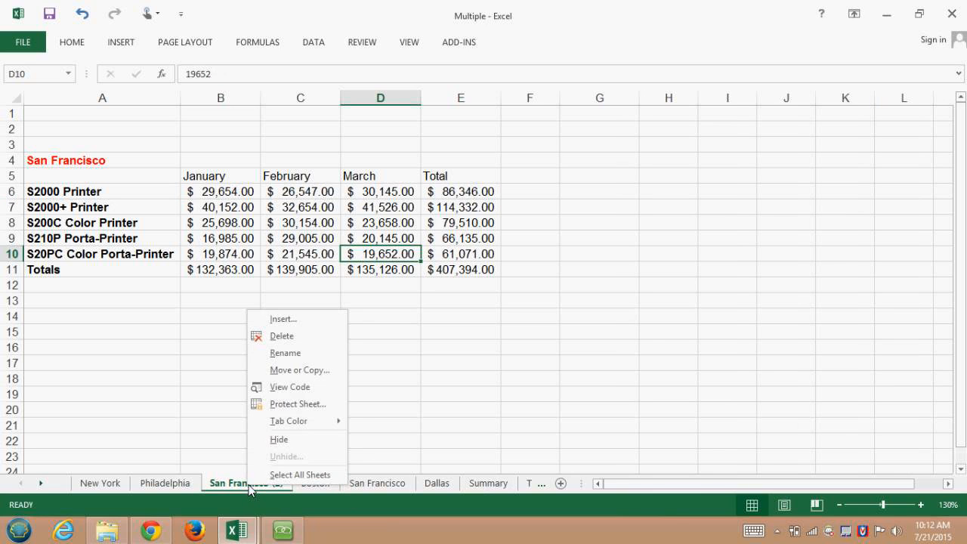
{"action": "left_click", "coordinate": [259, 356]}
{"action": "type", "text": "Chicag"}
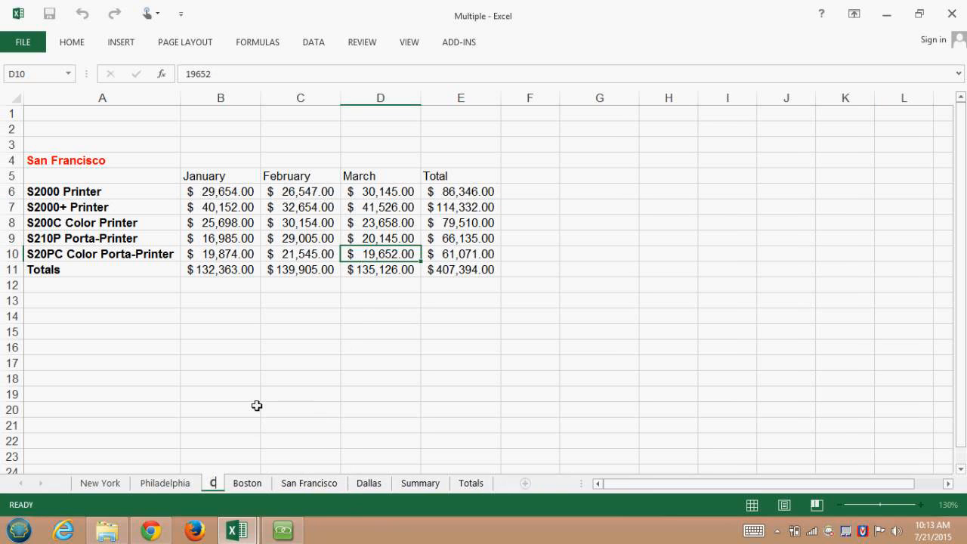
{"action": "type", "text": "o"}
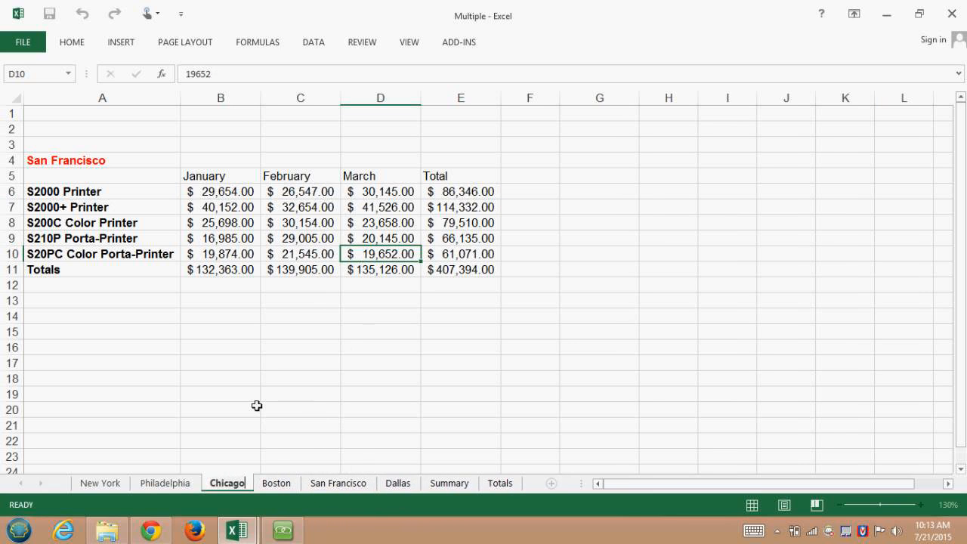
{"action": "key", "text": "Return"}
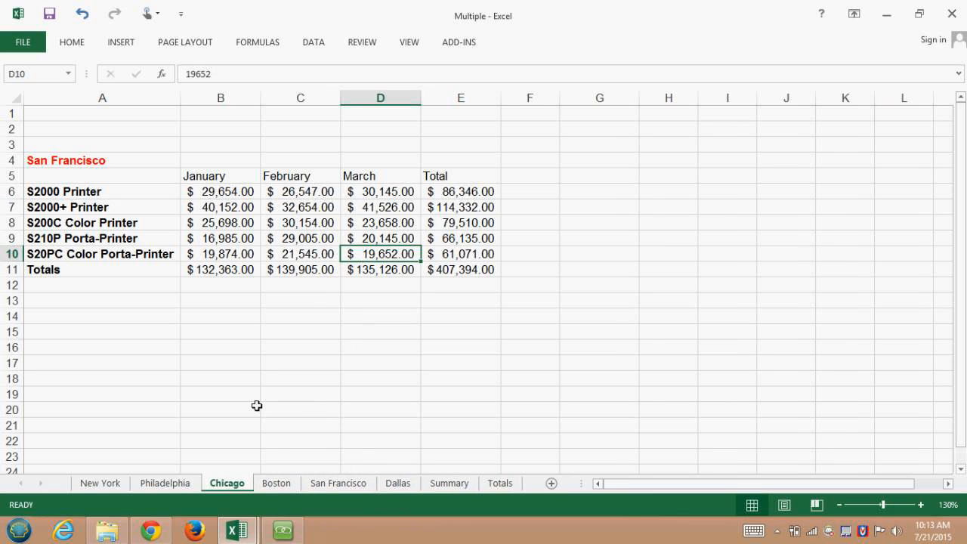
Step: Change the heading in cell A4 of the Chicago sheet to Chicago
{"action": "left_click", "coordinate": [46, 163]}
{"action": "type", "text": "C"}
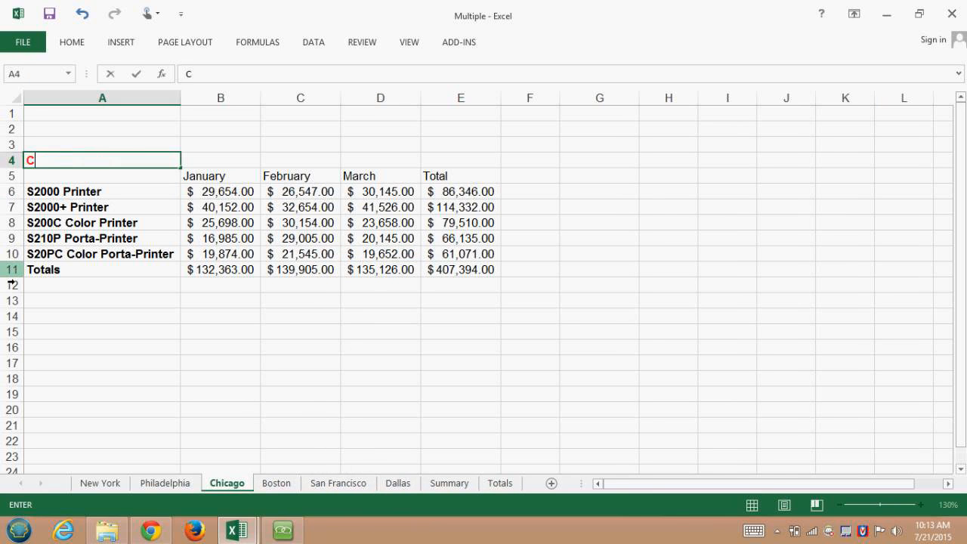
{"action": "type", "text": "hicago"}
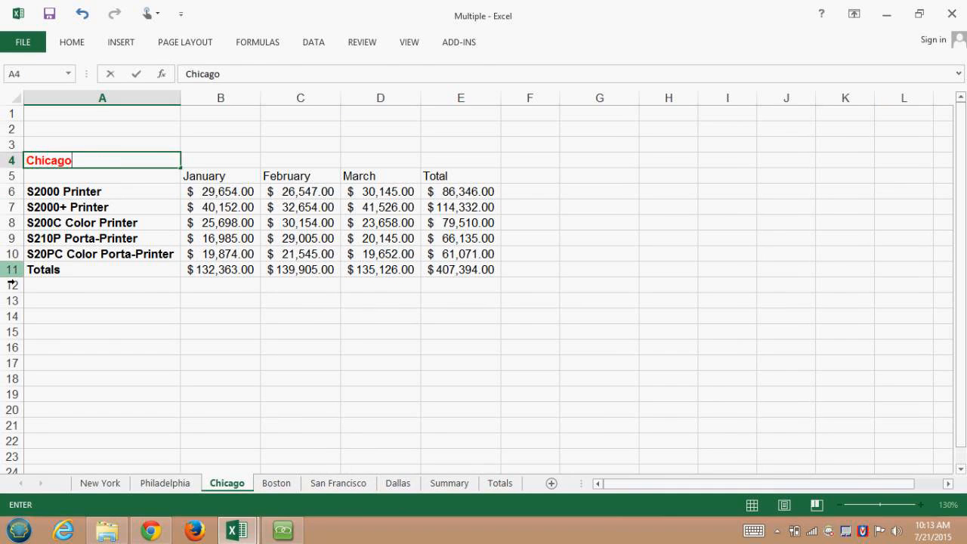
{"action": "key", "text": "Return"}
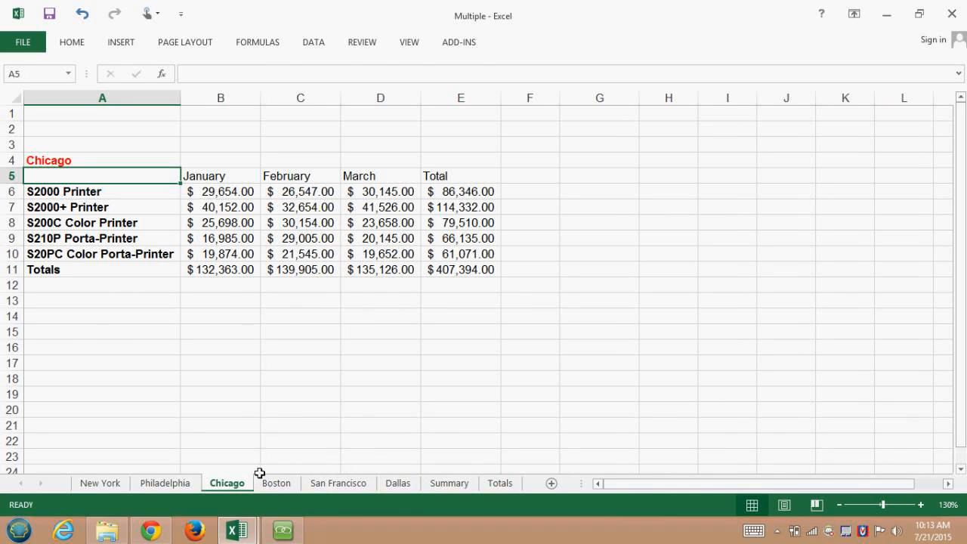
Step: Check the B6 formula on Summary, move the Chicago sheet ahead of New York, and review the Summary totals again
{"action": "left_click", "coordinate": [452, 484]}
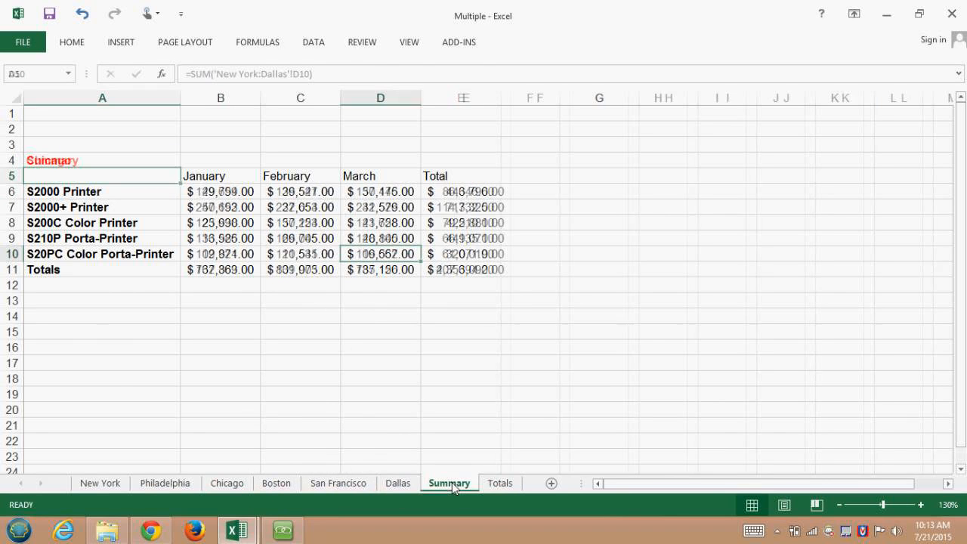
{"action": "left_click", "coordinate": [216, 193]}
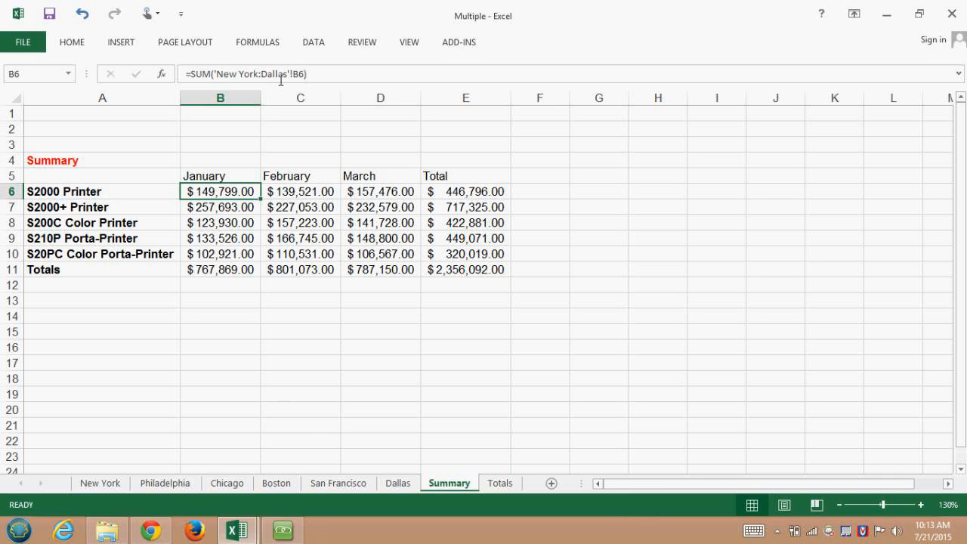
{"action": "left_click", "coordinate": [229, 484]}
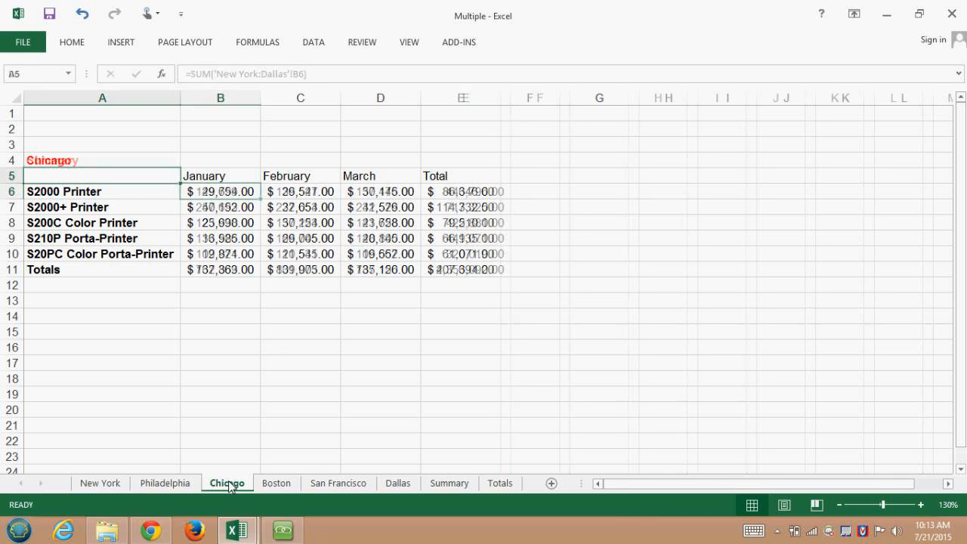
{"action": "left_click_drag", "start_coordinate": [82, 487], "coordinate": [82, 487]}
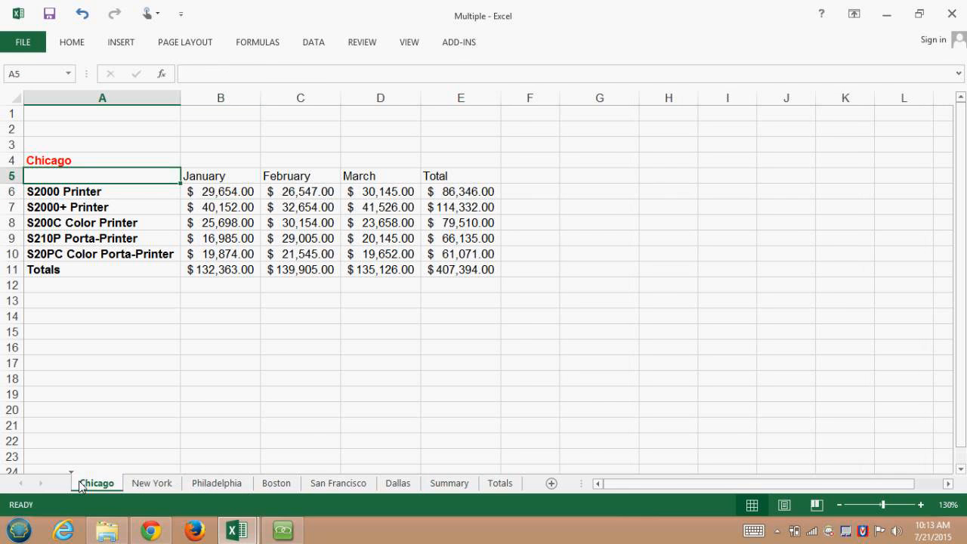
{"action": "left_click", "coordinate": [449, 484]}
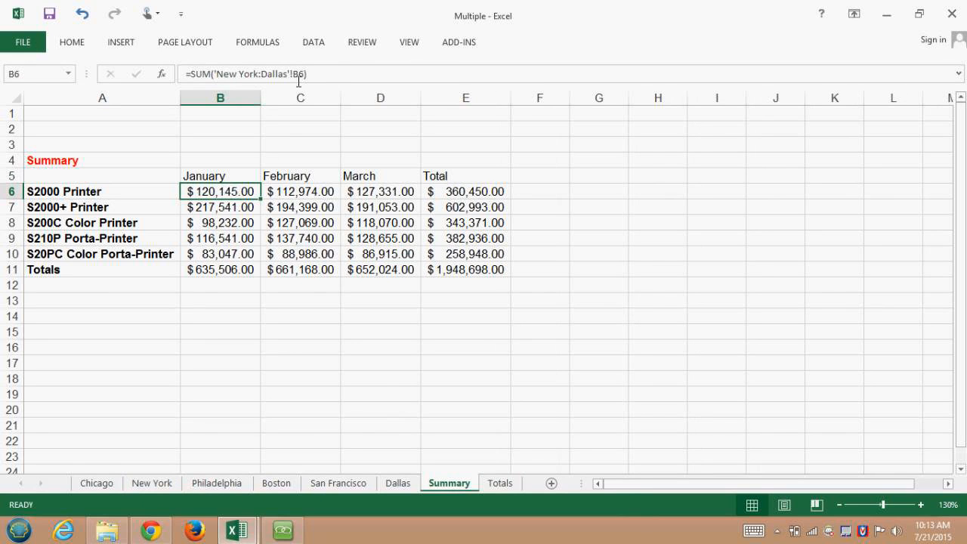
Step: Move the Chicago sheet between San Francisco and Dallas, and review the totals on Summary
{"action": "left_click", "coordinate": [111, 487]}
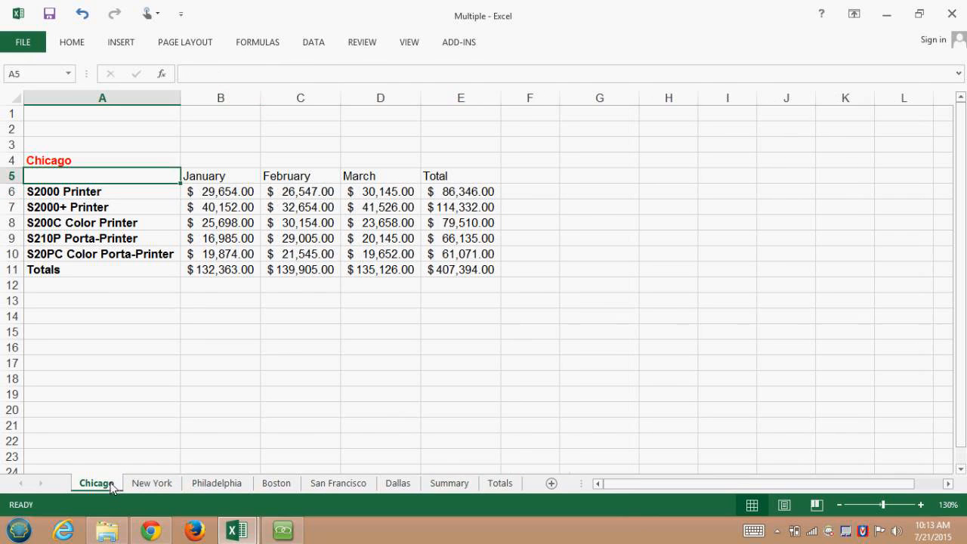
{"action": "left_click_drag", "start_coordinate": [397, 488], "coordinate": [395, 484]}
{"action": "left_click", "coordinate": [462, 484]}
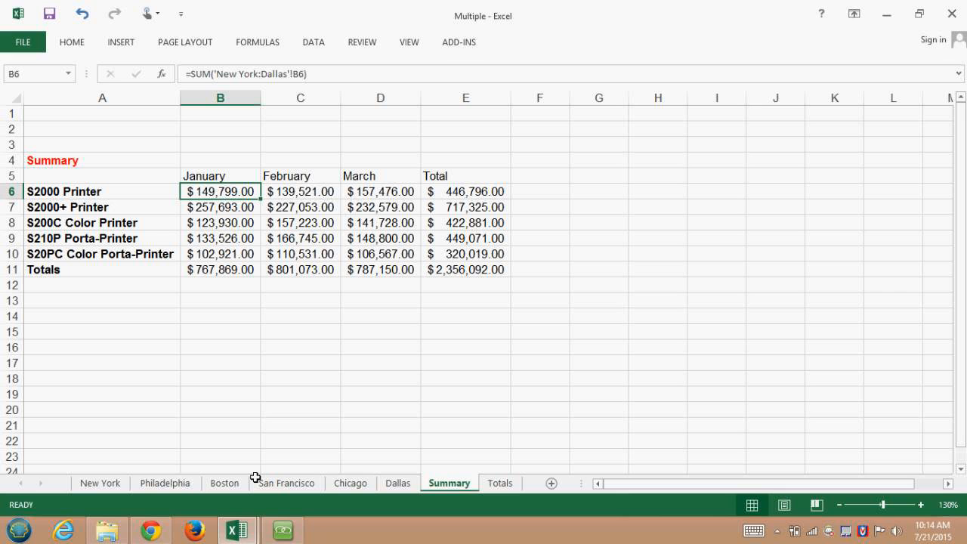
Step: Link cell B5 on the Totals sheet to the New York January total in B11, and check the resulting formula
{"action": "left_click", "coordinate": [500, 486]}
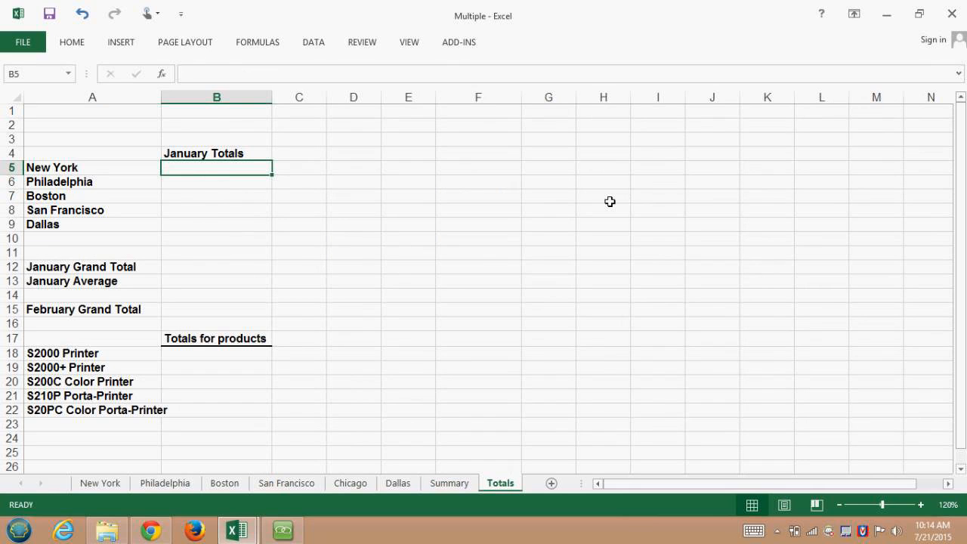
{"action": "type", "text": "="}
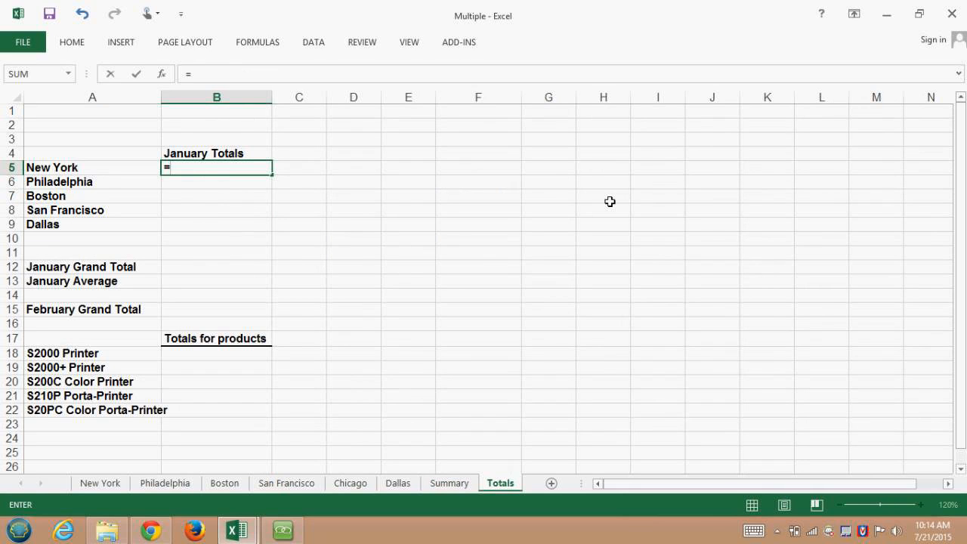
{"action": "left_click", "coordinate": [105, 485]}
{"action": "left_click", "coordinate": [216, 274]}
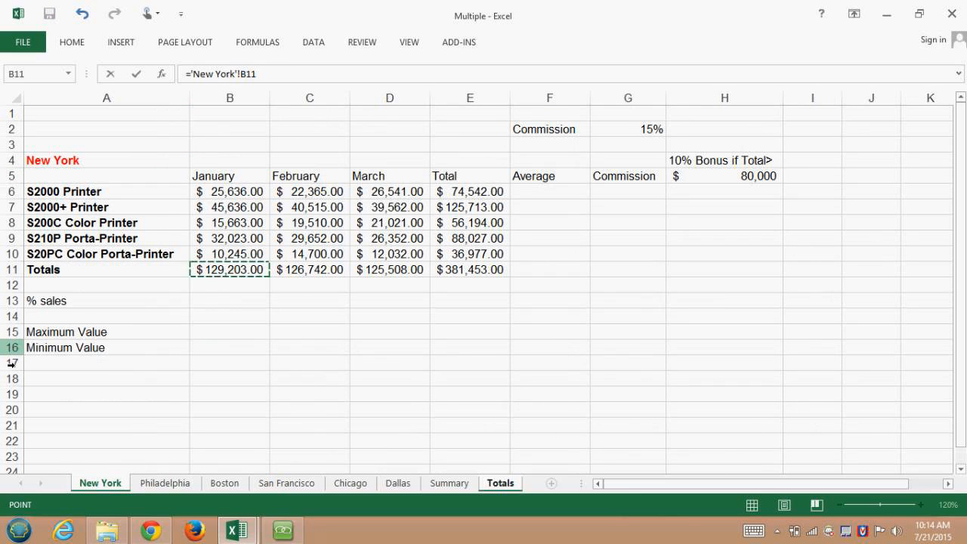
{"action": "key", "text": "Return"}
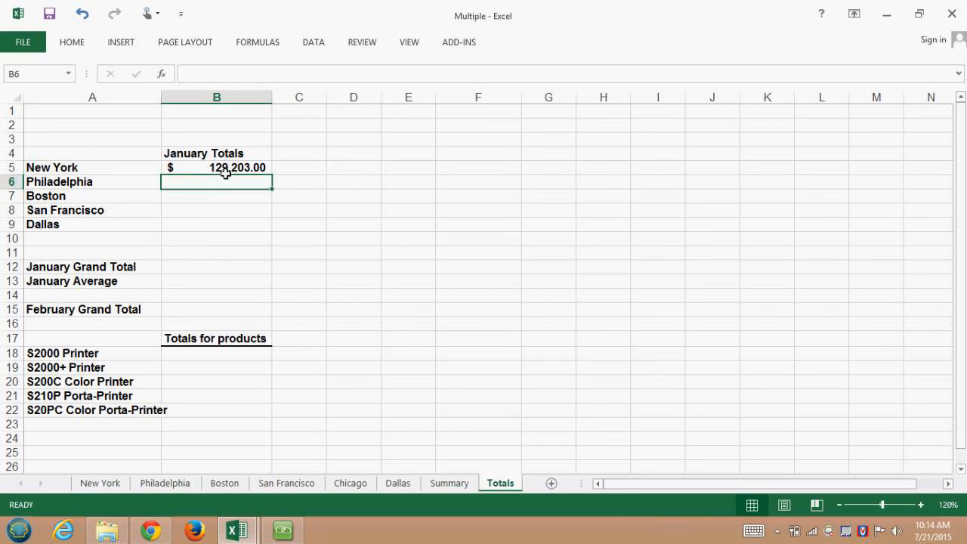
{"action": "left_click", "coordinate": [226, 170]}
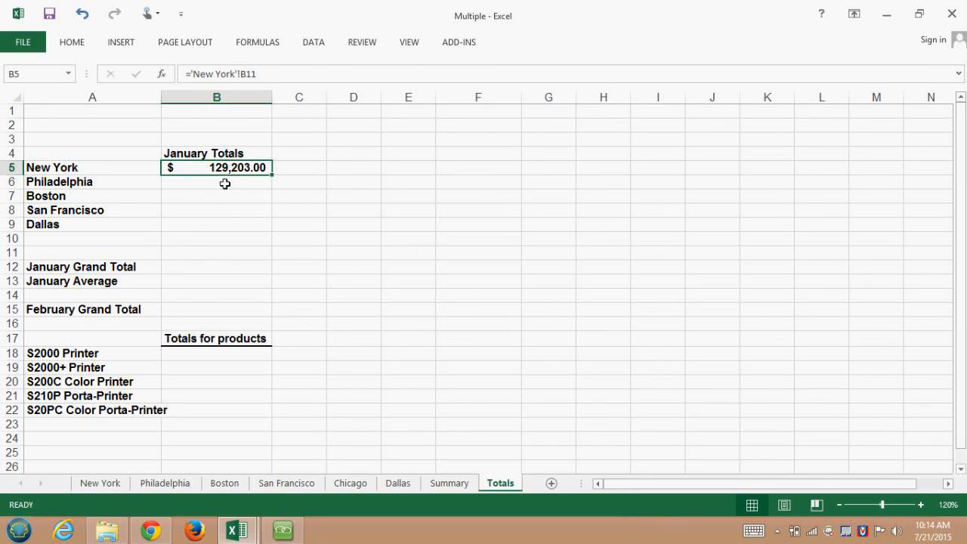
Step: Link cell B6 on the Totals sheet to the Philadelphia January total in B11
{"action": "left_click", "coordinate": [225, 184]}
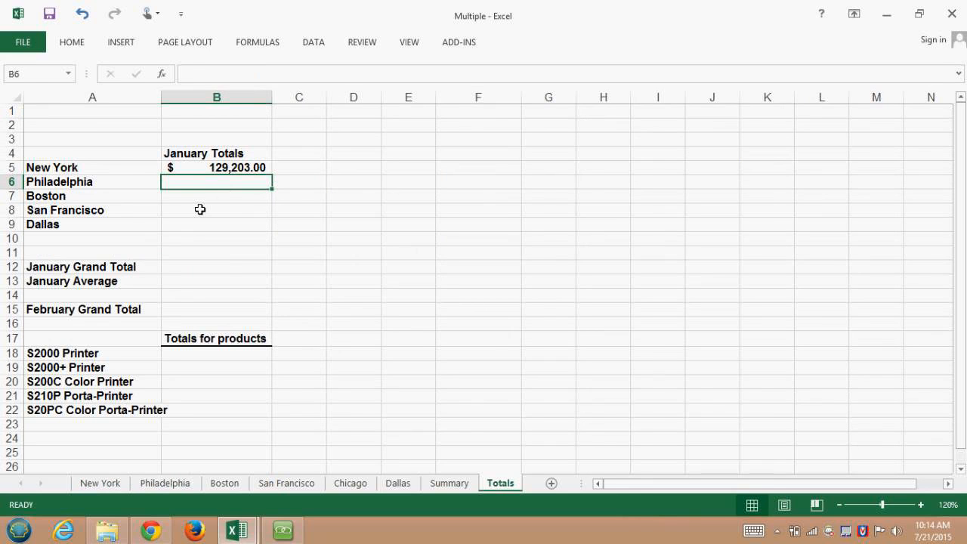
{"action": "type", "text": "="}
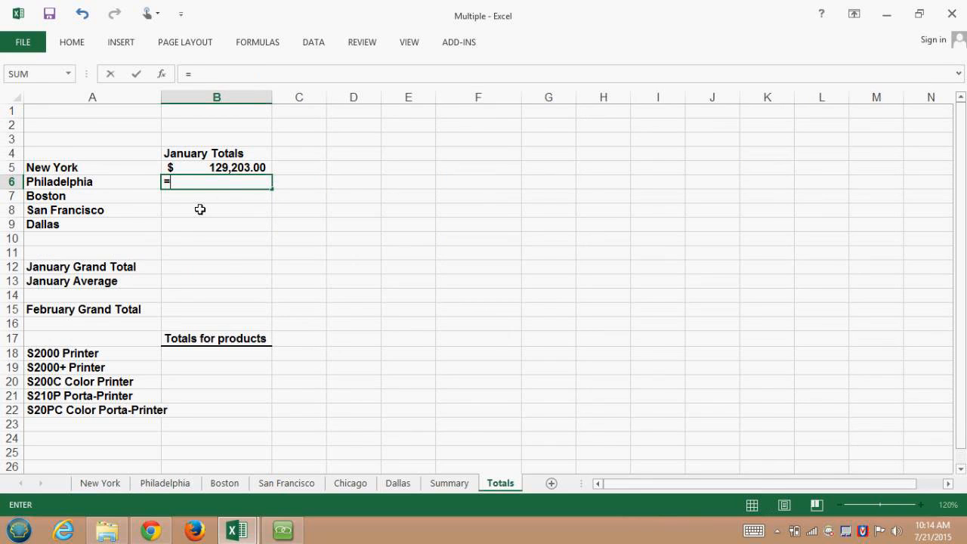
{"action": "left_click", "coordinate": [166, 483]}
{"action": "left_click", "coordinate": [209, 270]}
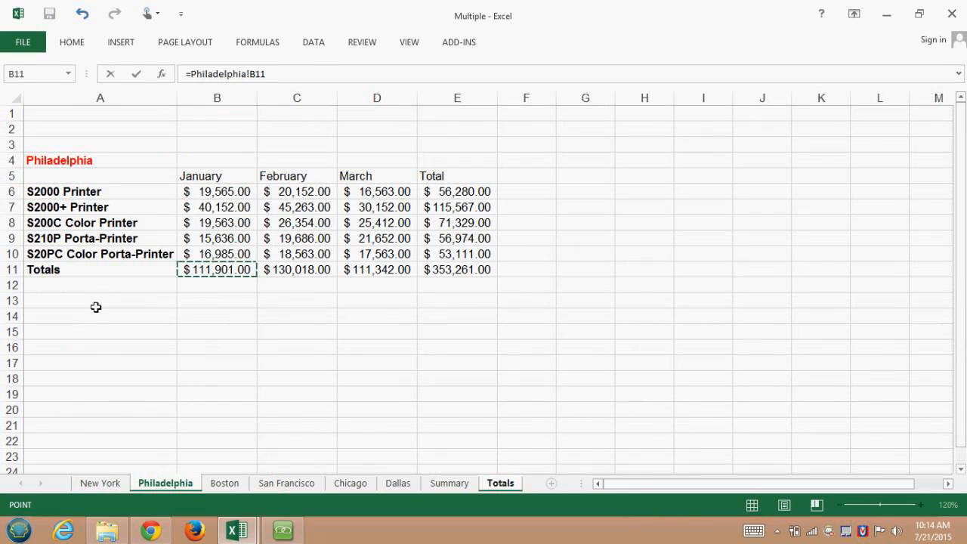
{"action": "key", "text": "Return"}
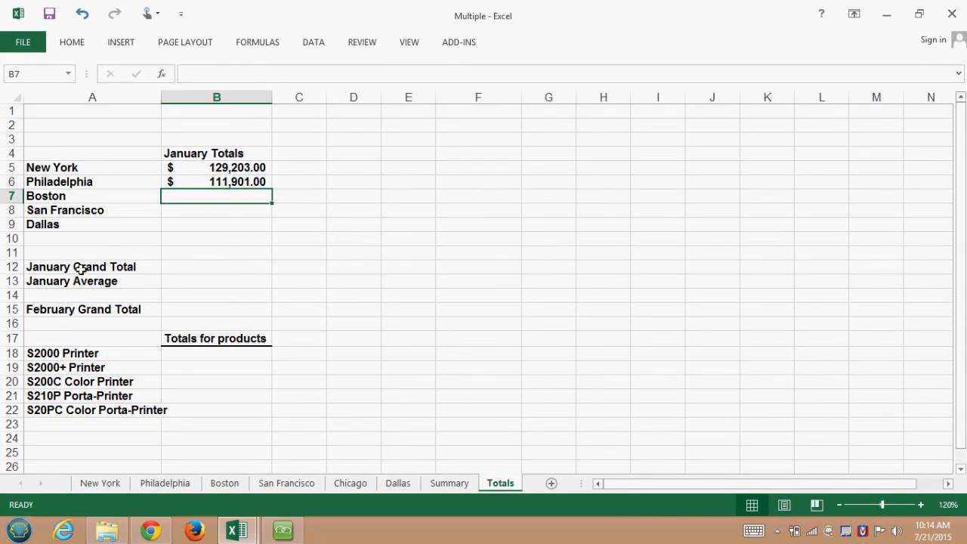
Step: Try a plain reference to E6 across the New York through Dallas sheets in B18 on Totals, and clear the cell
{"action": "left_click", "coordinate": [248, 358]}
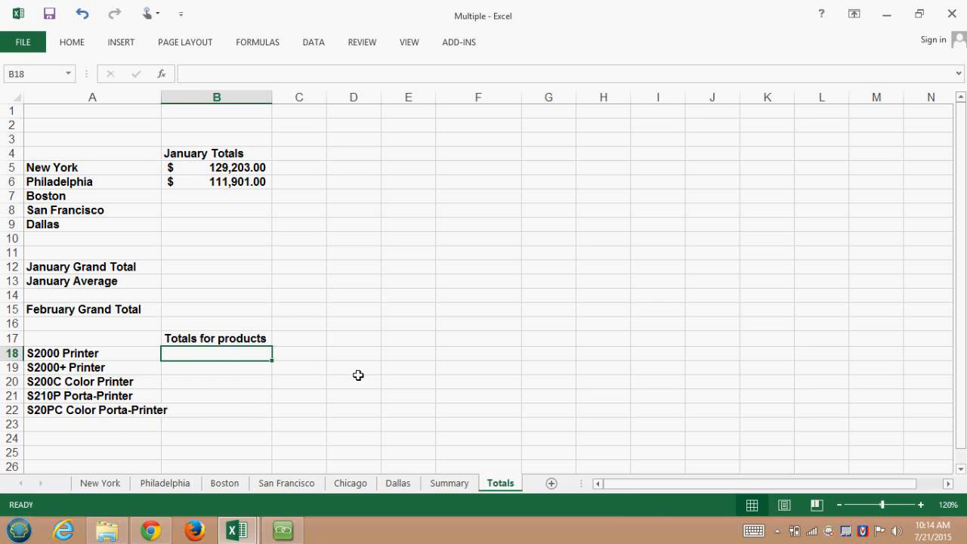
{"action": "type", "text": "="}
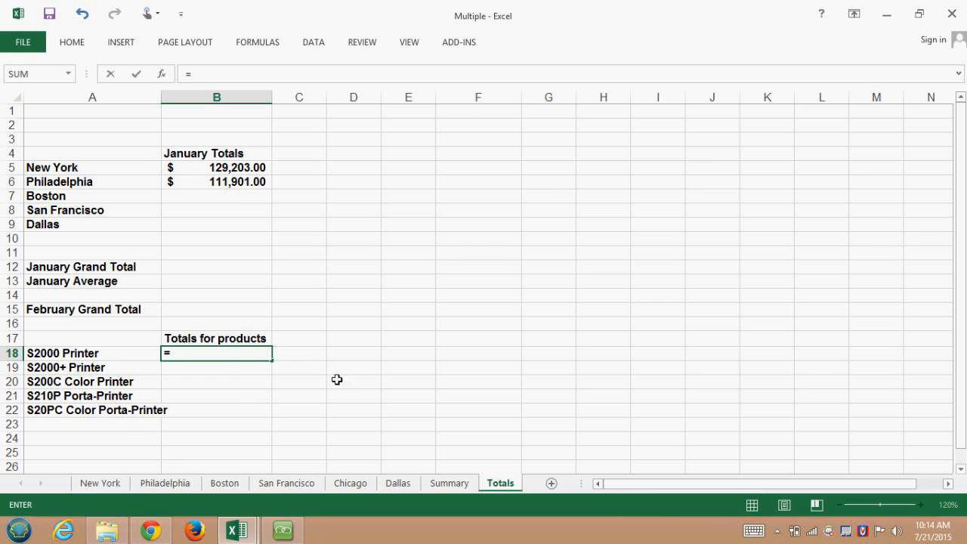
{"action": "left_click", "coordinate": [108, 486]}
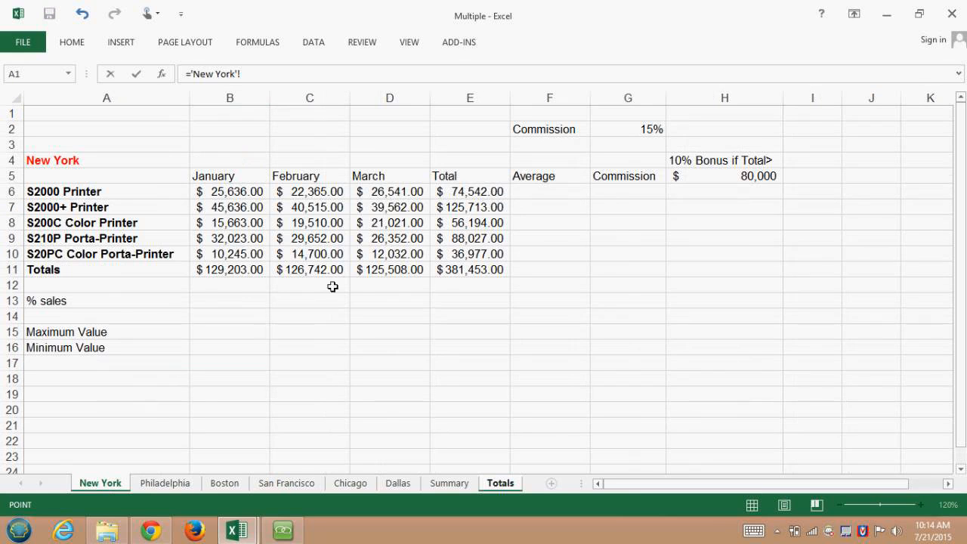
{"action": "left_click", "coordinate": [473, 195]}
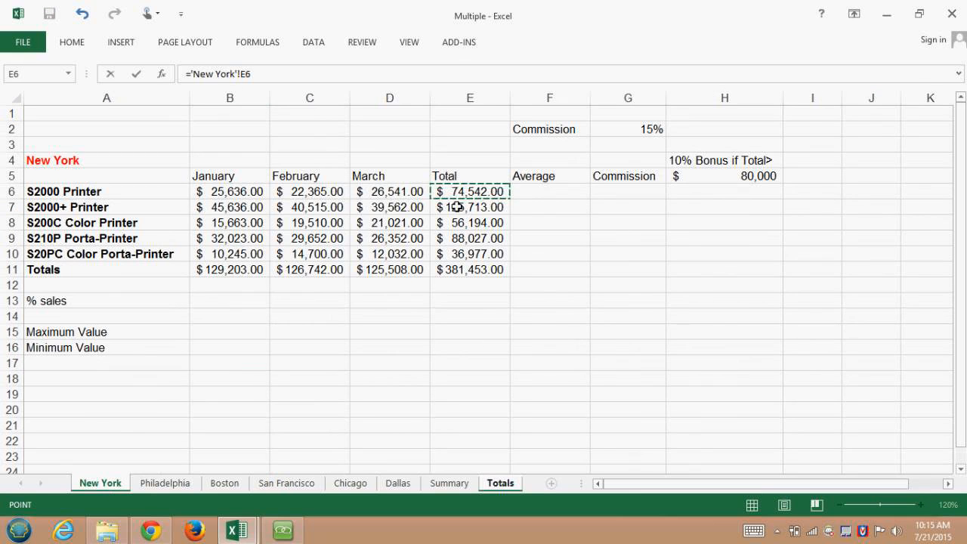
{"action": "left_click", "coordinate": [398, 484], "text": "shift"}
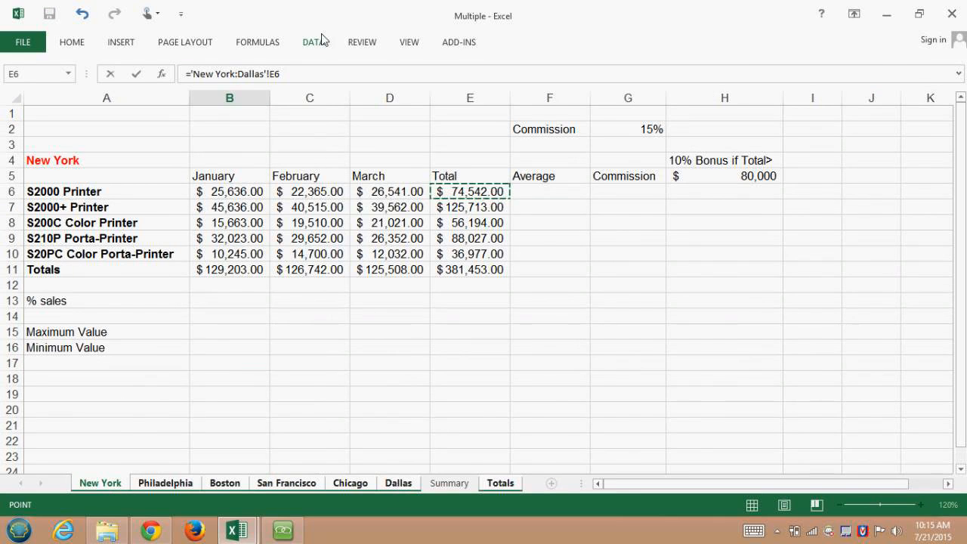
{"action": "key", "text": "Return"}
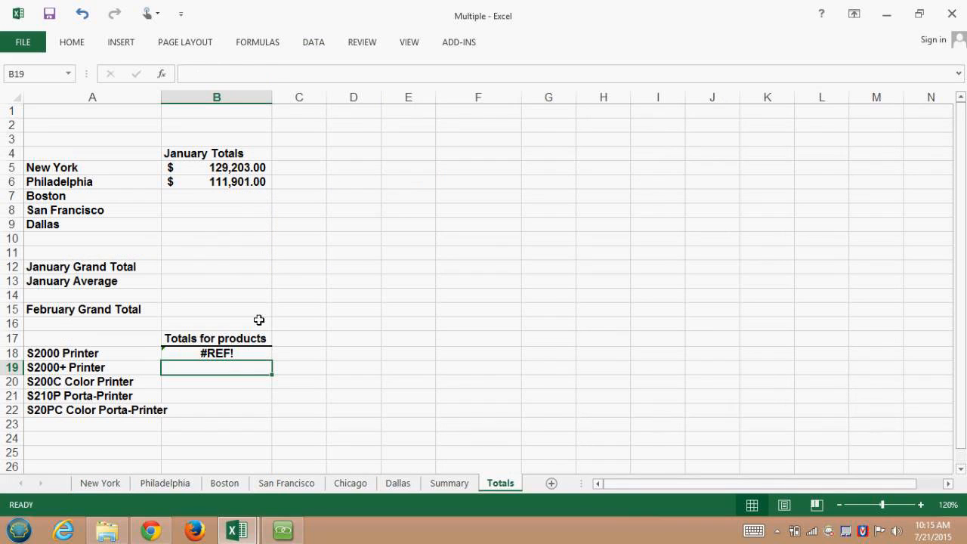
{"action": "left_click", "coordinate": [222, 360]}
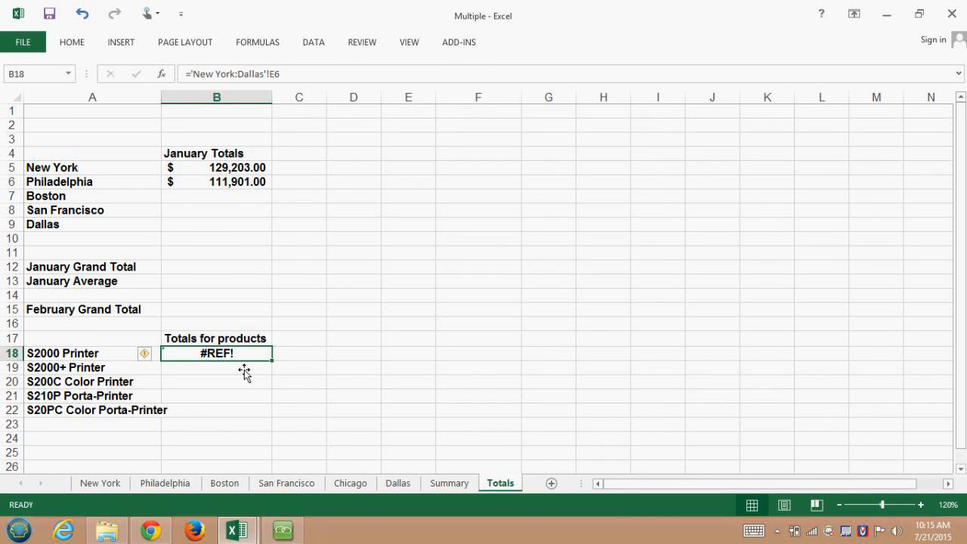
{"action": "key", "text": "Delete"}
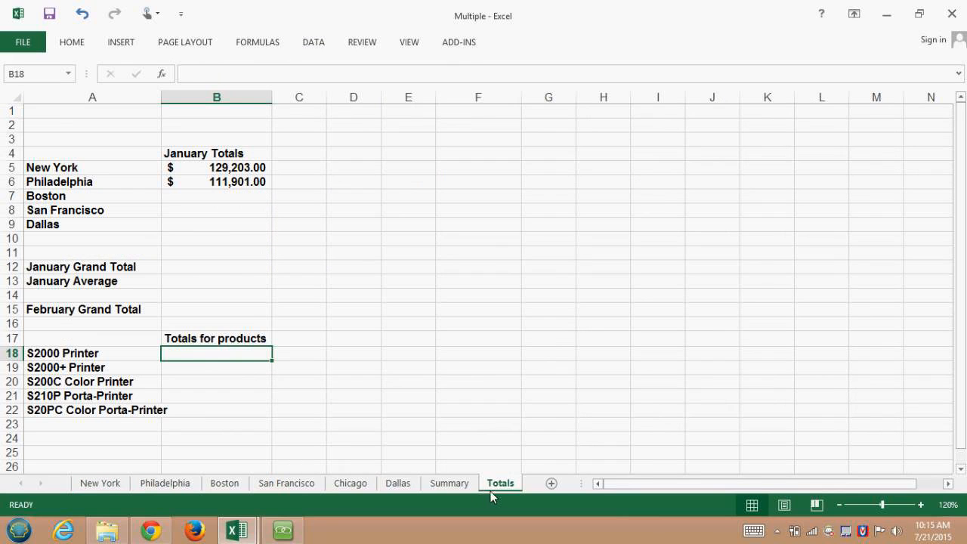
{"action": "type", "text": "="}
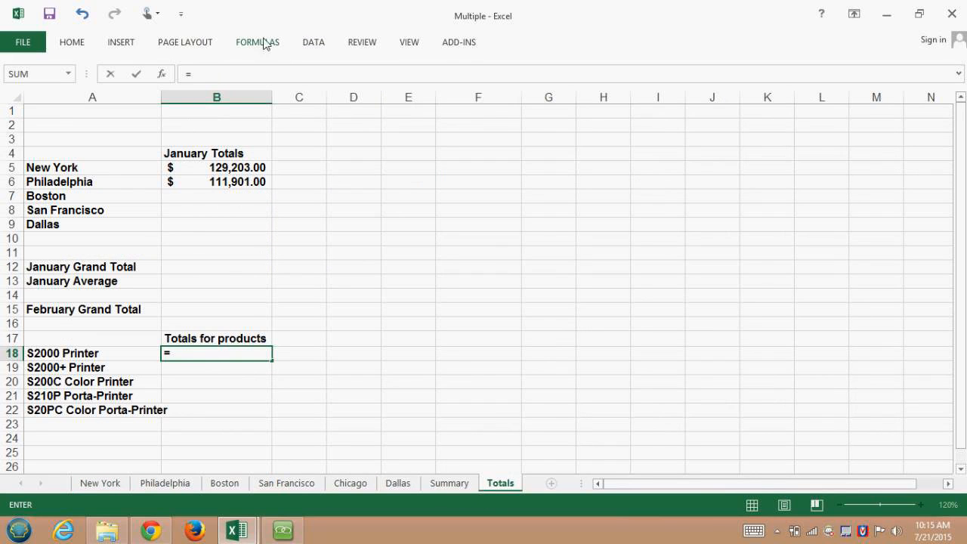
{"action": "left_click", "coordinate": [254, 43]}
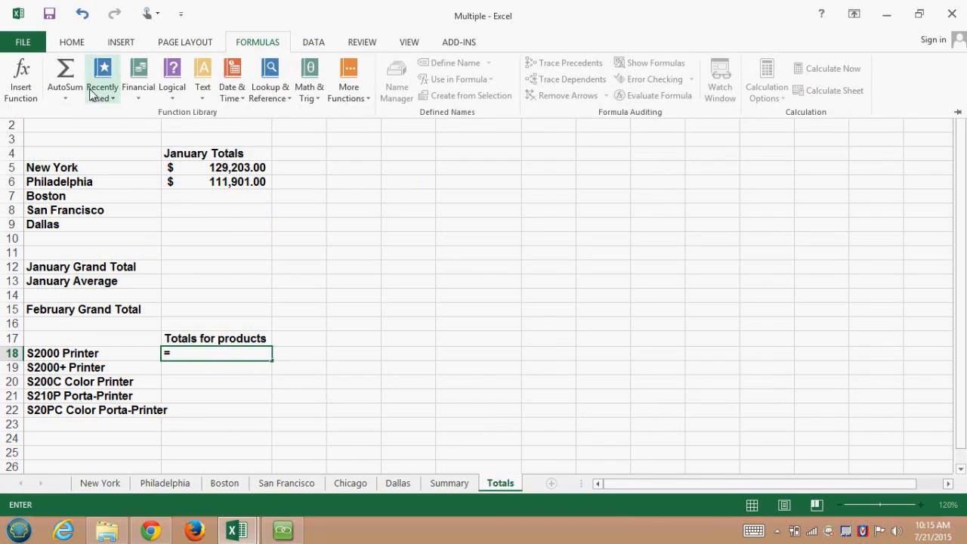
{"action": "left_click", "coordinate": [65, 76]}
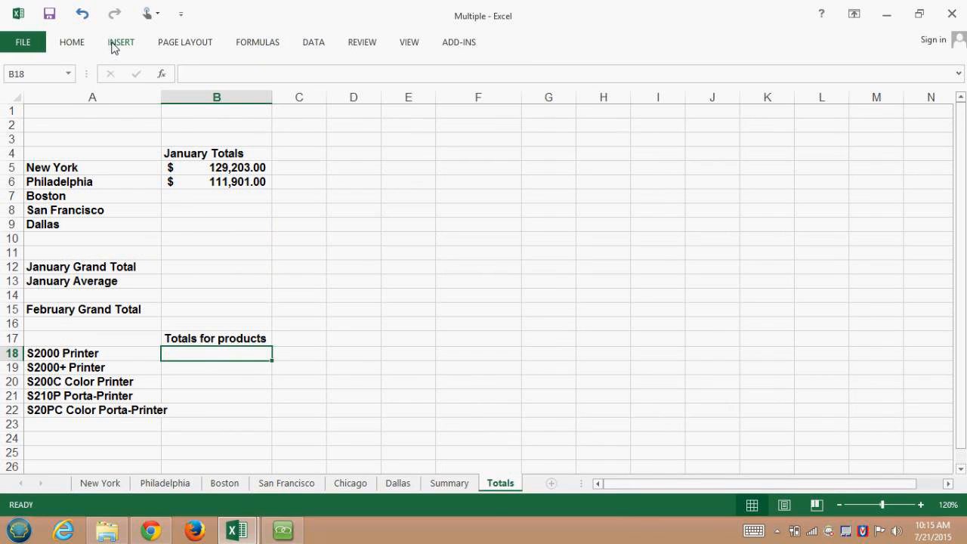
Step: Total cell E6 across the New York through Dallas sheets in B18 on Totals with AutoSum
{"action": "left_click", "coordinate": [251, 44]}
{"action": "left_click", "coordinate": [64, 72]}
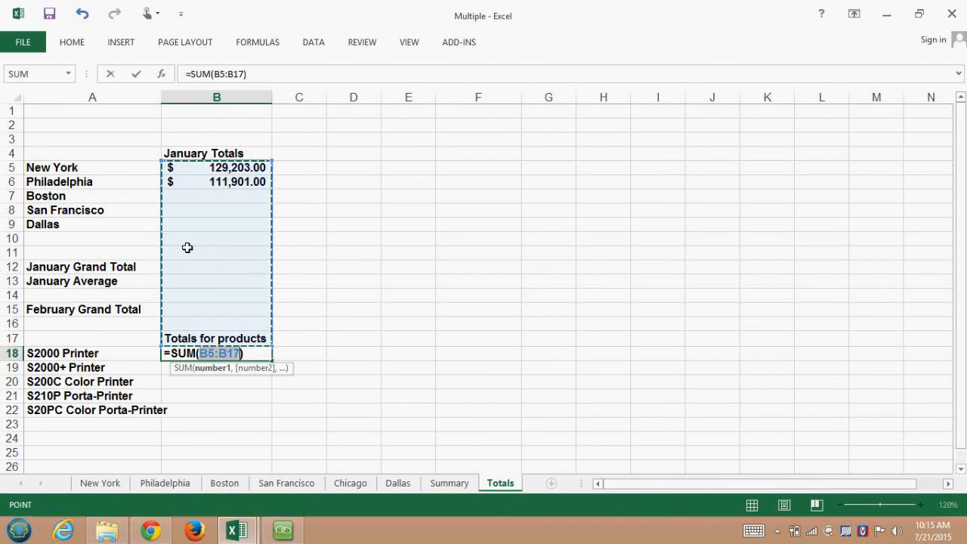
{"action": "left_click", "coordinate": [117, 486]}
{"action": "left_click", "coordinate": [476, 193]}
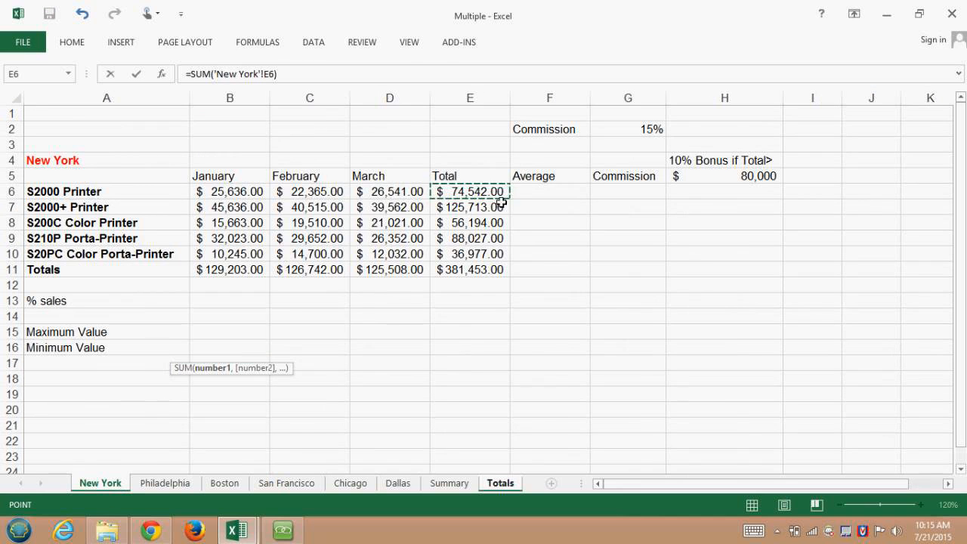
{"action": "left_click", "coordinate": [404, 485], "text": "shift"}
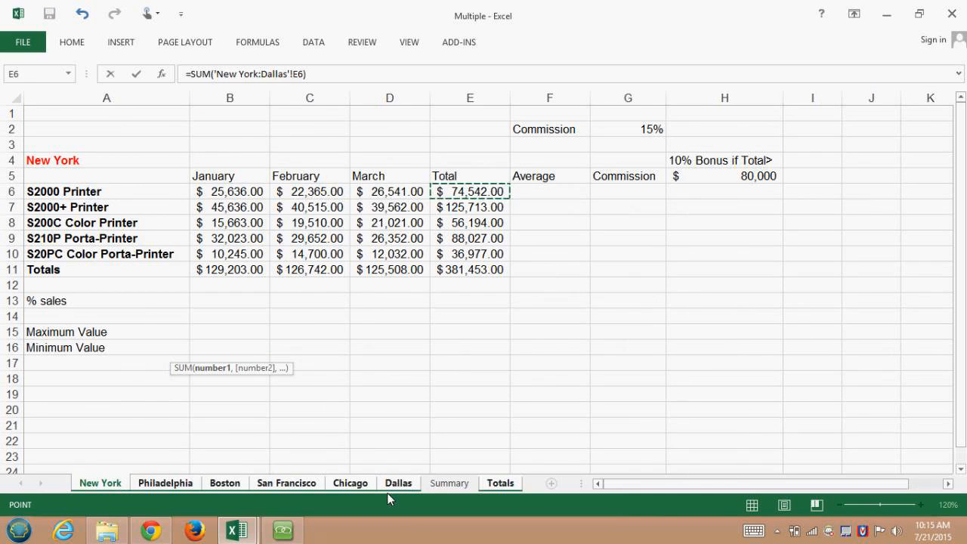
{"action": "key", "text": "Return"}
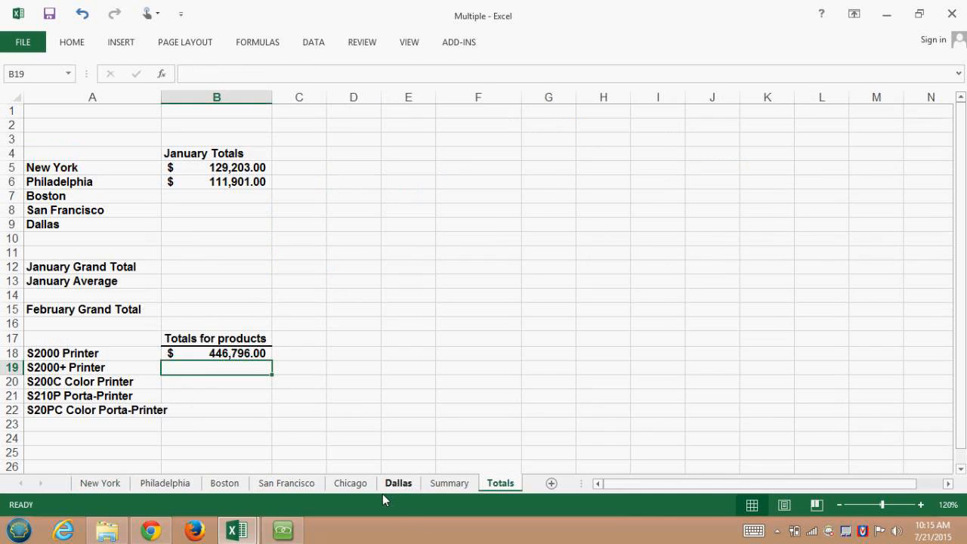
Step: Fill the S2000 Printer total formula from B18 down to B22, and check the copied formulas
{"action": "left_click", "coordinate": [215, 358]}
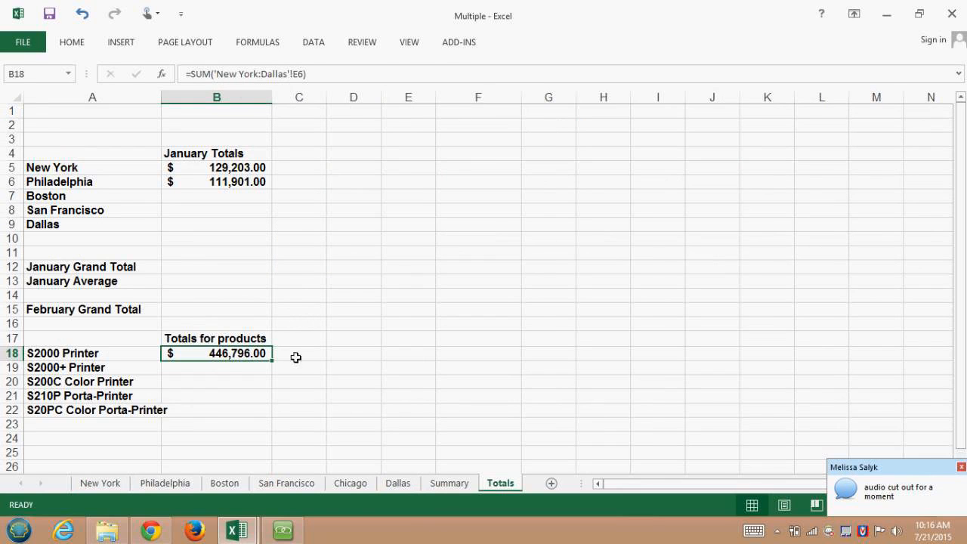
{"action": "left_click_drag", "start_coordinate": [277, 365], "coordinate": [275, 422]}
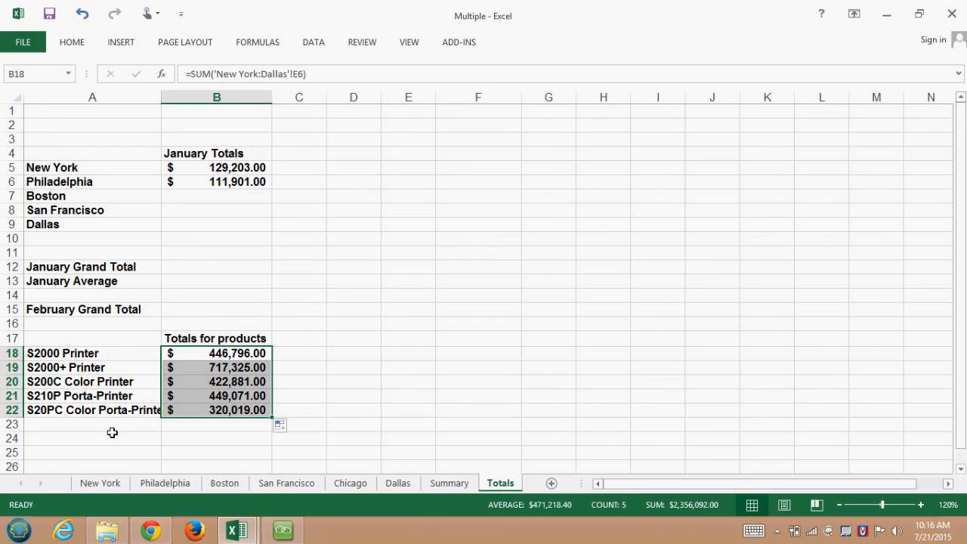
{"action": "left_click", "coordinate": [235, 373]}
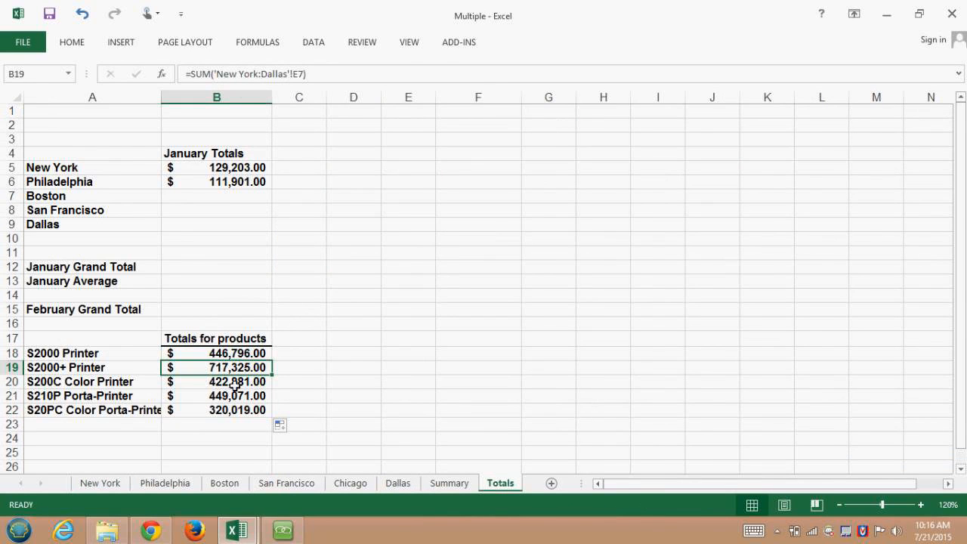
{"action": "left_click", "coordinate": [235, 385]}
{"action": "left_click", "coordinate": [235, 396]}
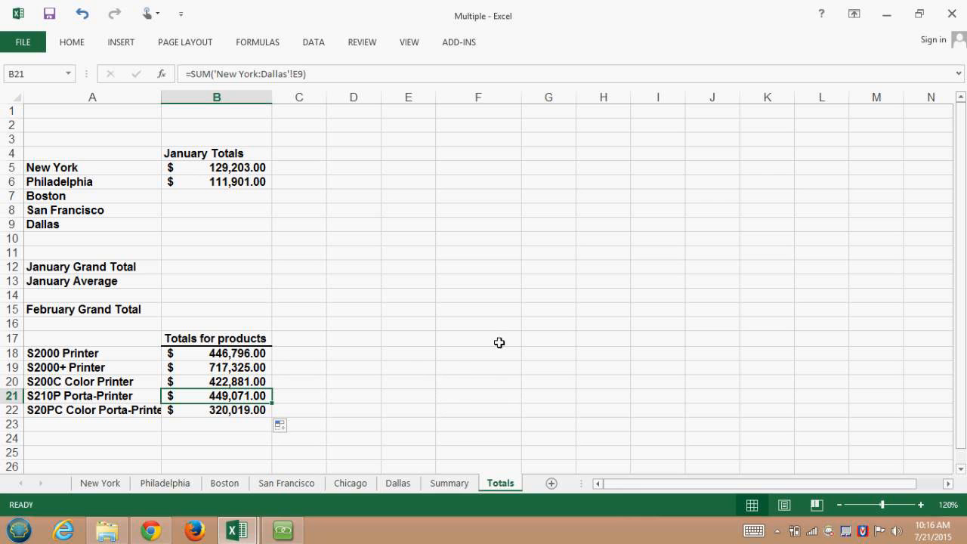
Step: Clear the January to March product figures in B6:D10 on the Summary sheet, and expand the formula bar
{"action": "left_click", "coordinate": [447, 483]}
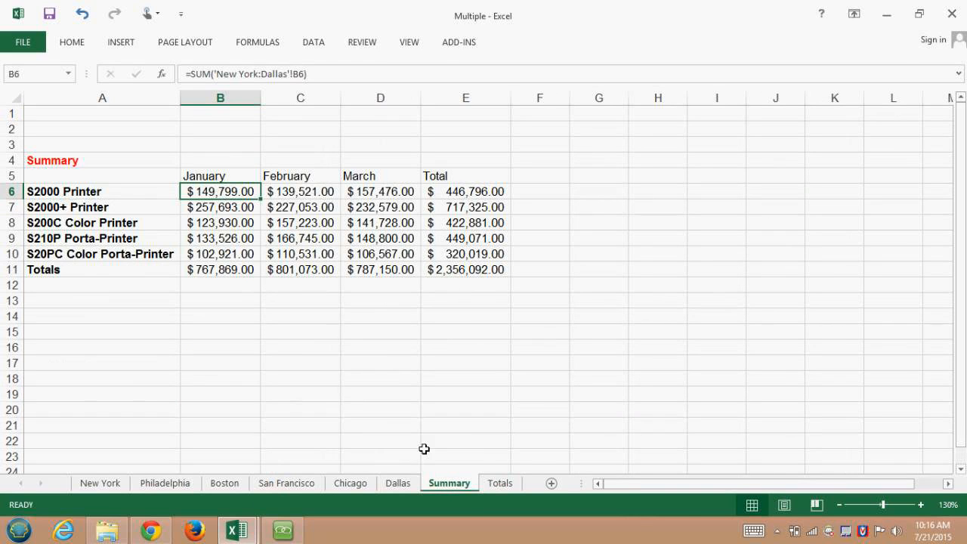
{"action": "left_click_drag", "start_coordinate": [228, 195], "coordinate": [371, 257]}
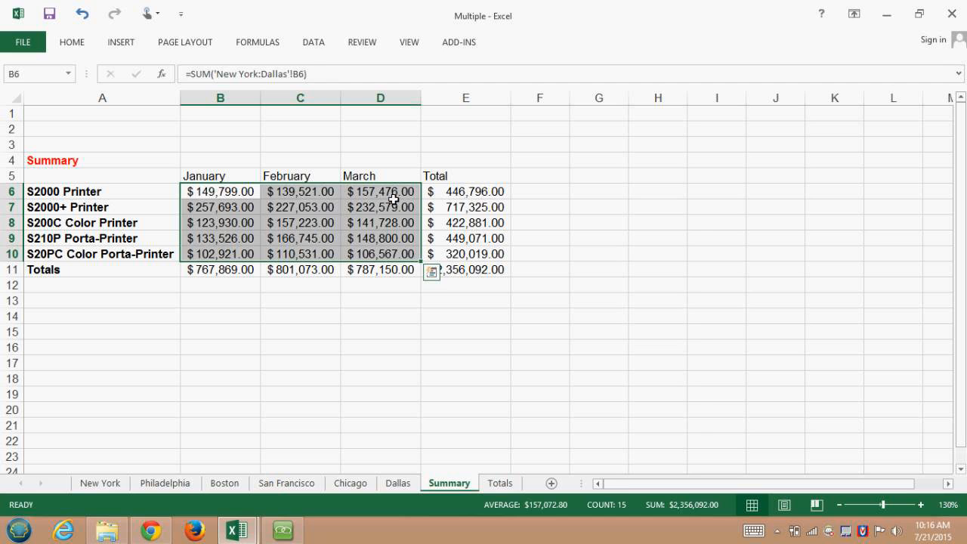
{"action": "key", "text": "Delete"}
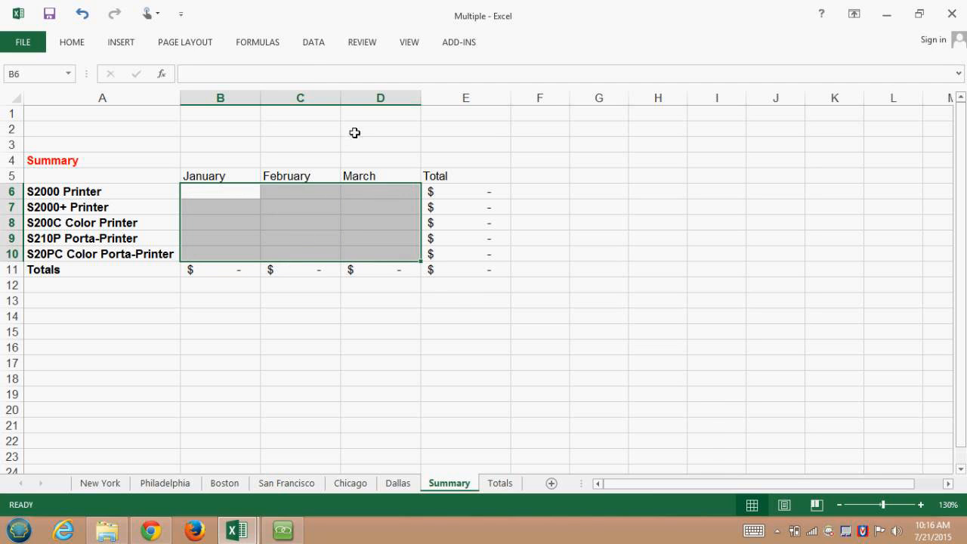
{"action": "left_click", "coordinate": [959, 73]}
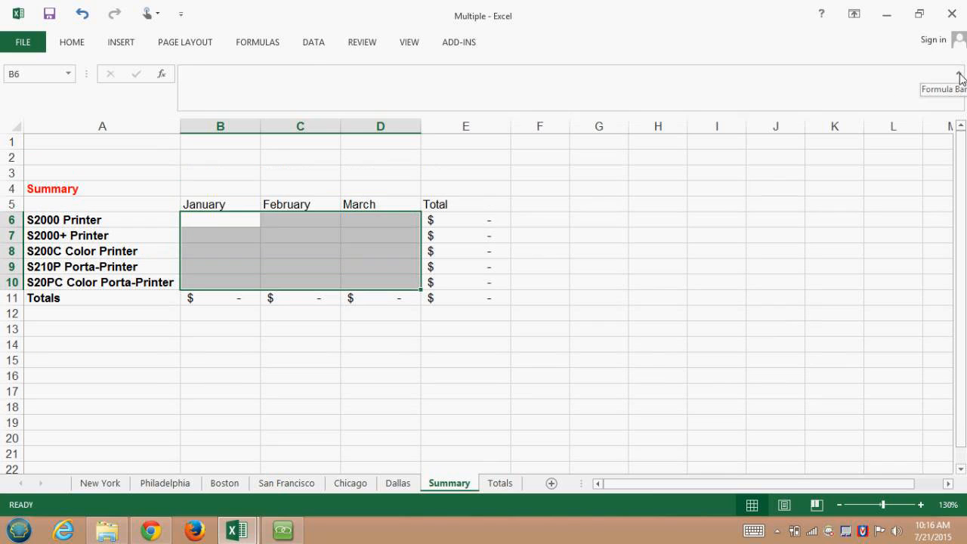
Step: Open the Consolidate dialog for the range B6:D10 on Summary, and move it clear of the data
{"action": "left_click", "coordinate": [307, 46]}
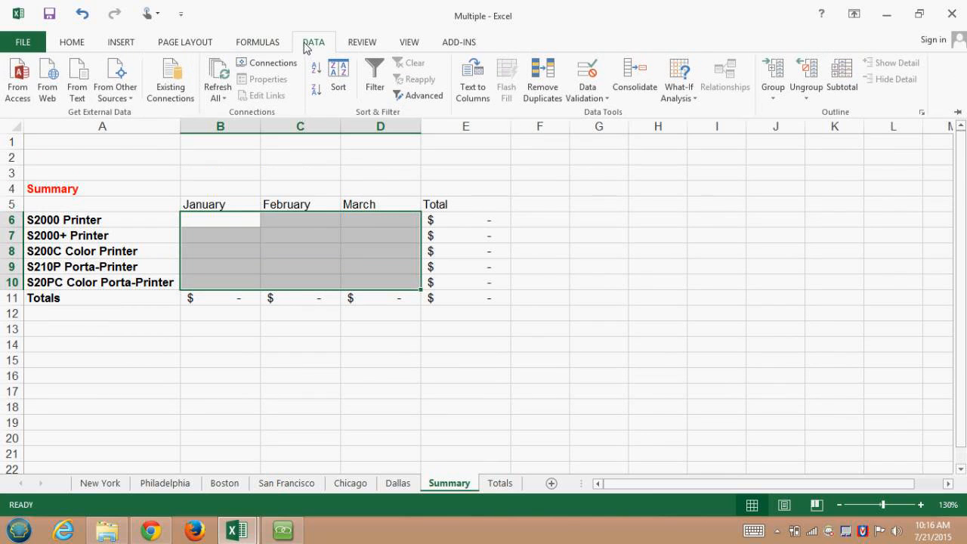
{"action": "left_click", "coordinate": [225, 223]}
{"action": "left_click_drag", "start_coordinate": [218, 223], "coordinate": [374, 288]}
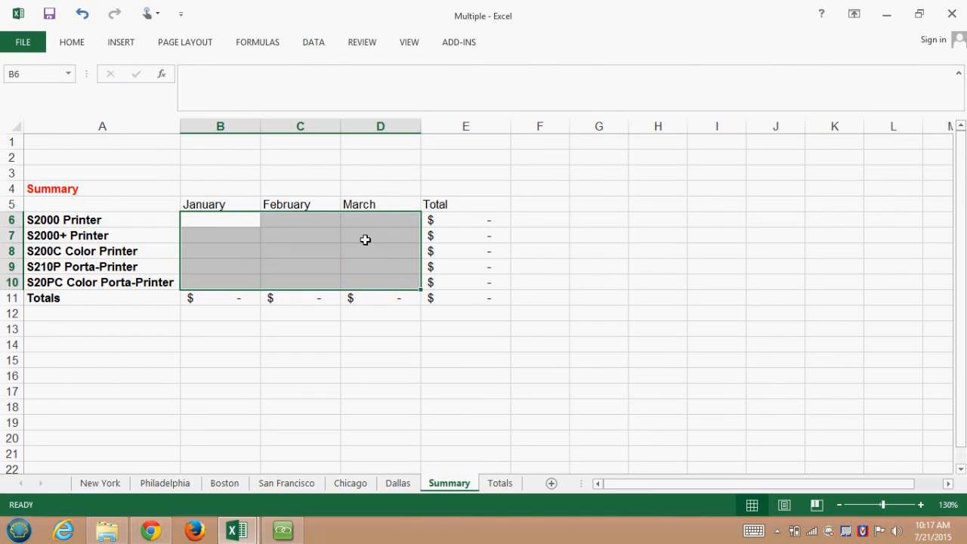
{"action": "left_click", "coordinate": [313, 43]}
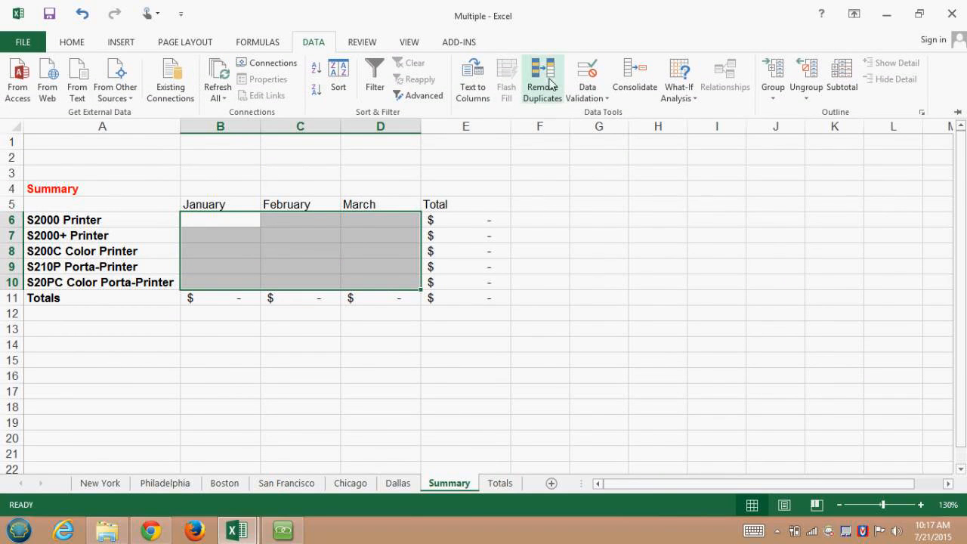
{"action": "left_click", "coordinate": [628, 82]}
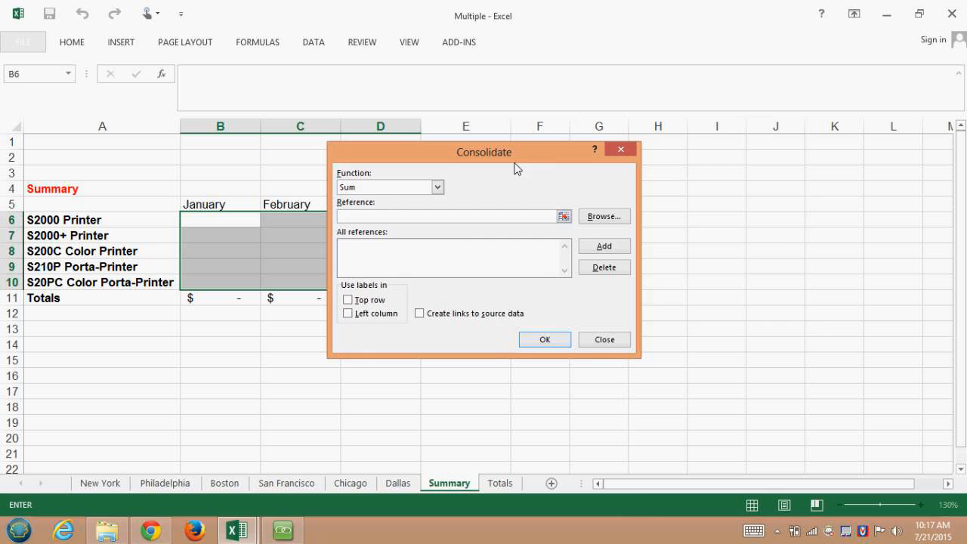
{"action": "left_click_drag", "start_coordinate": [546, 146], "coordinate": [755, 134]}
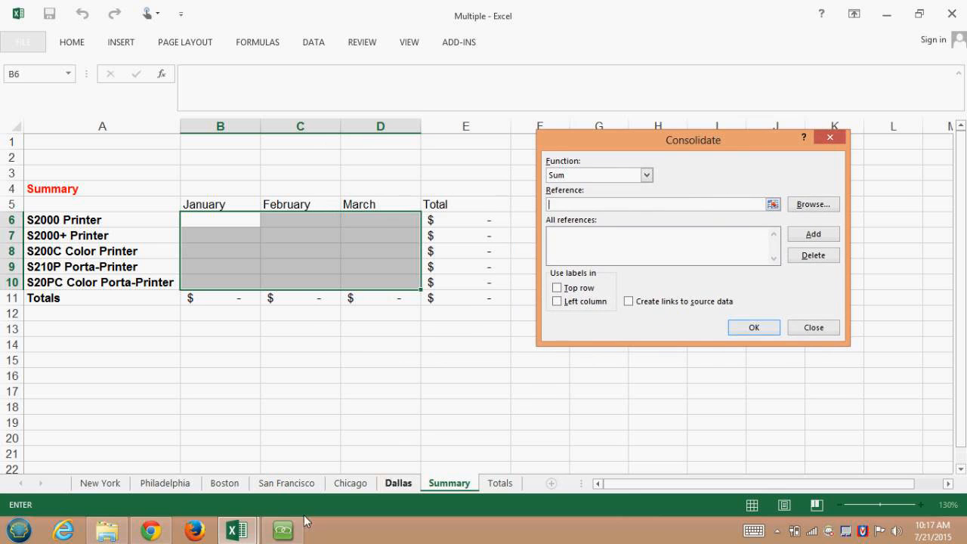
Step: Add the New York range $B$6:$D$10 to the consolidation references
{"action": "left_click", "coordinate": [100, 483]}
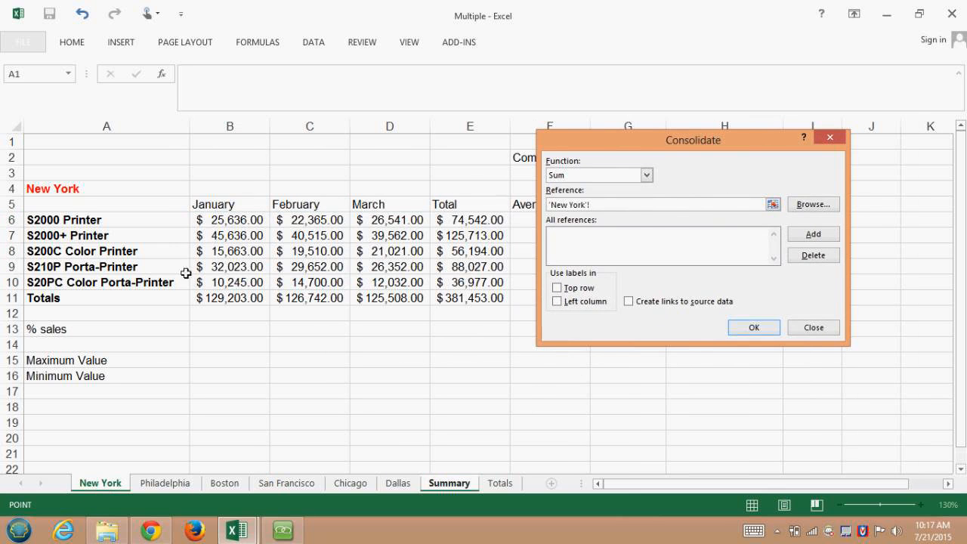
{"action": "left_click_drag", "start_coordinate": [213, 221], "coordinate": [392, 246]}
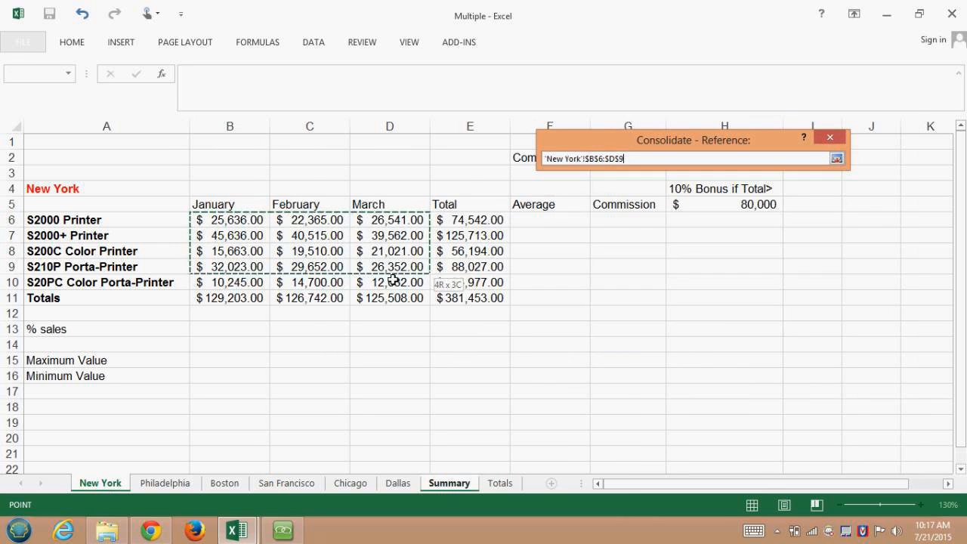
{"action": "left_click_drag", "start_coordinate": [393, 280], "coordinate": [394, 282]}
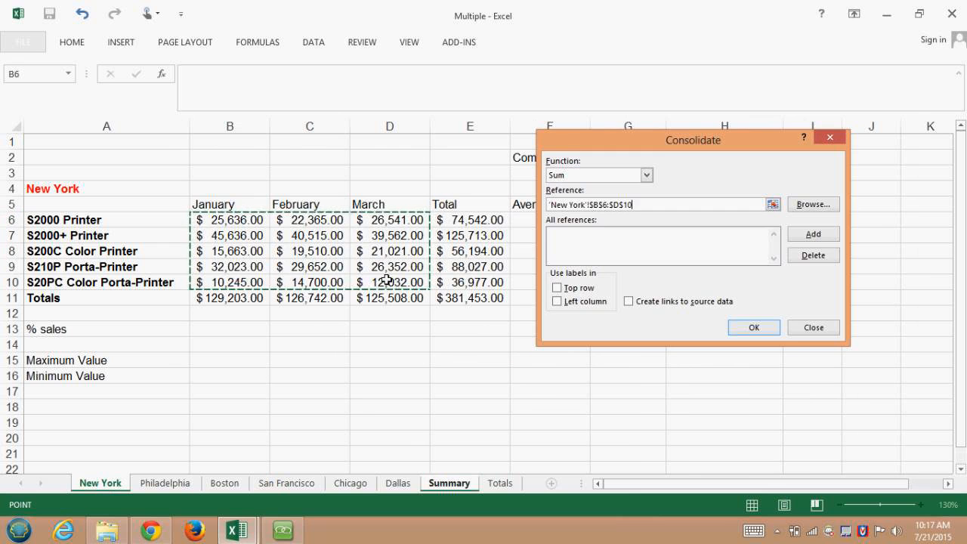
{"action": "left_click", "coordinate": [796, 236]}
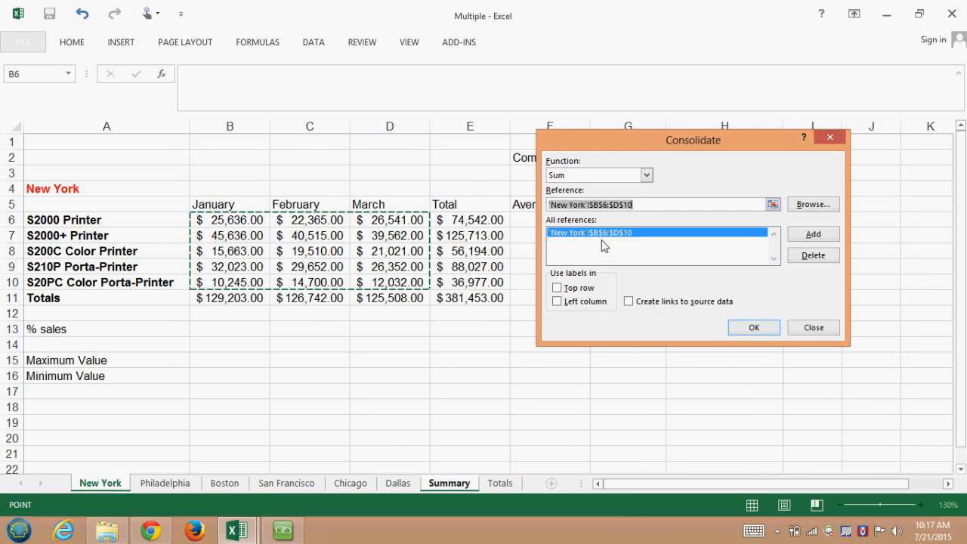
Step: Add the range $B$6:$D$10 from Philadelphia, Boston, San Francisco, Chicago and Dallas to the consolidation references
{"action": "left_click", "coordinate": [166, 483]}
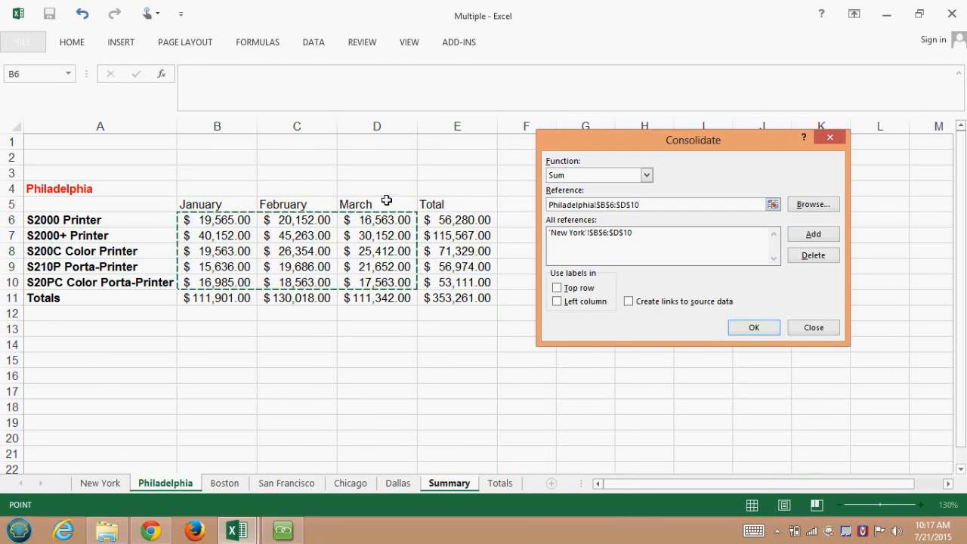
{"action": "left_click", "coordinate": [807, 235]}
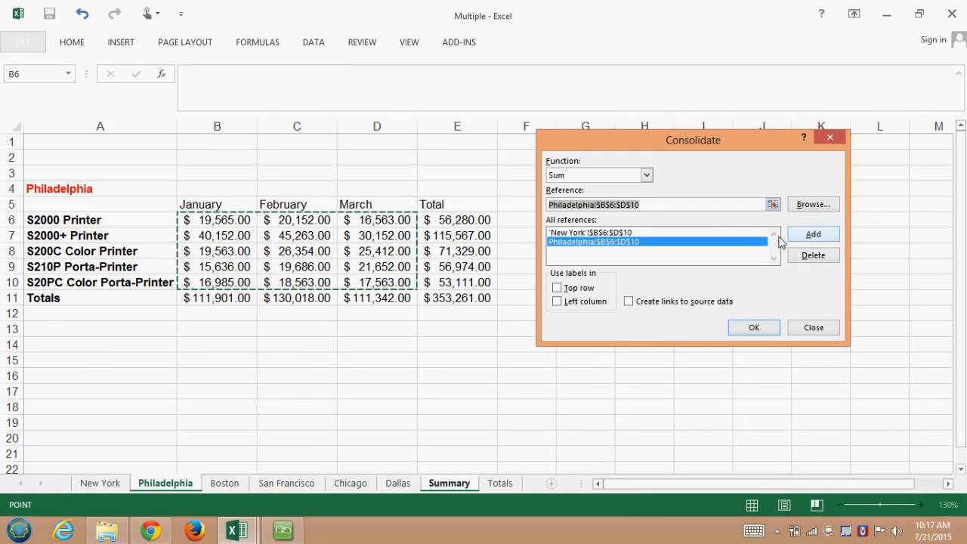
{"action": "left_click", "coordinate": [237, 488]}
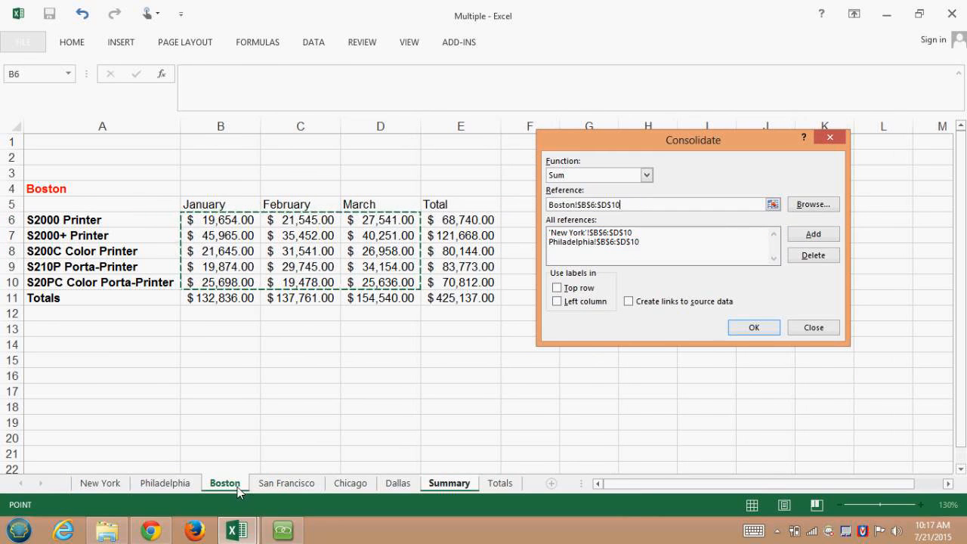
{"action": "left_click", "coordinate": [812, 235]}
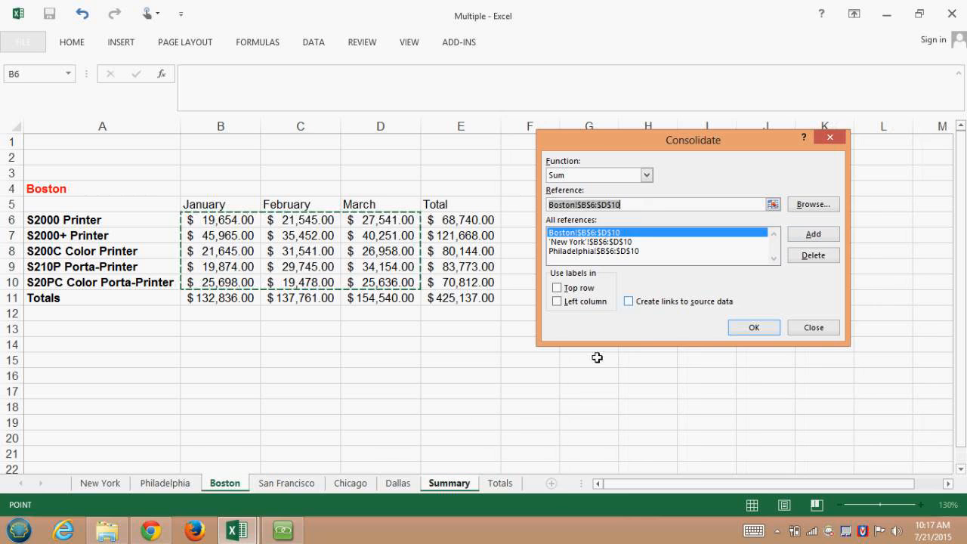
{"action": "left_click", "coordinate": [295, 485]}
{"action": "left_click", "coordinate": [813, 237]}
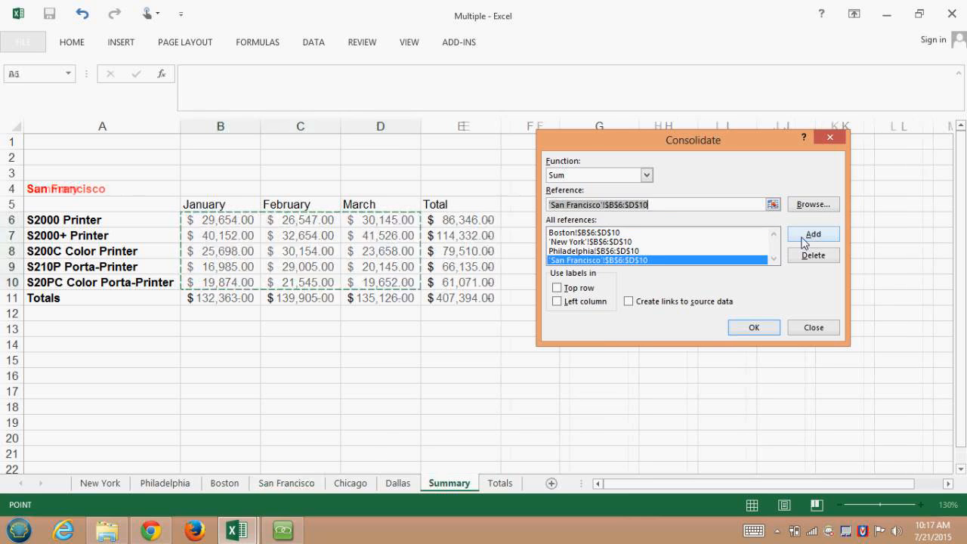
{"action": "left_click", "coordinate": [368, 482]}
{"action": "left_click", "coordinate": [812, 235]}
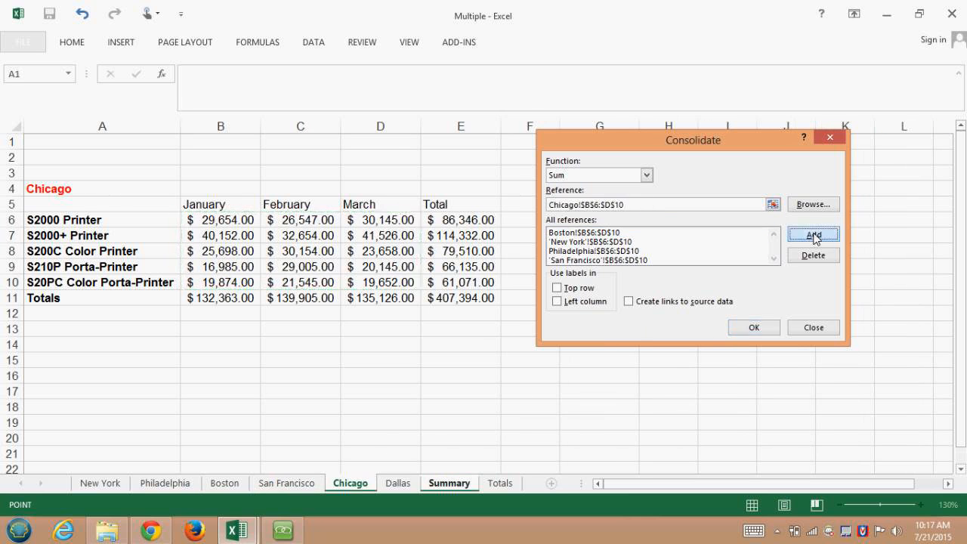
{"action": "left_click", "coordinate": [398, 483]}
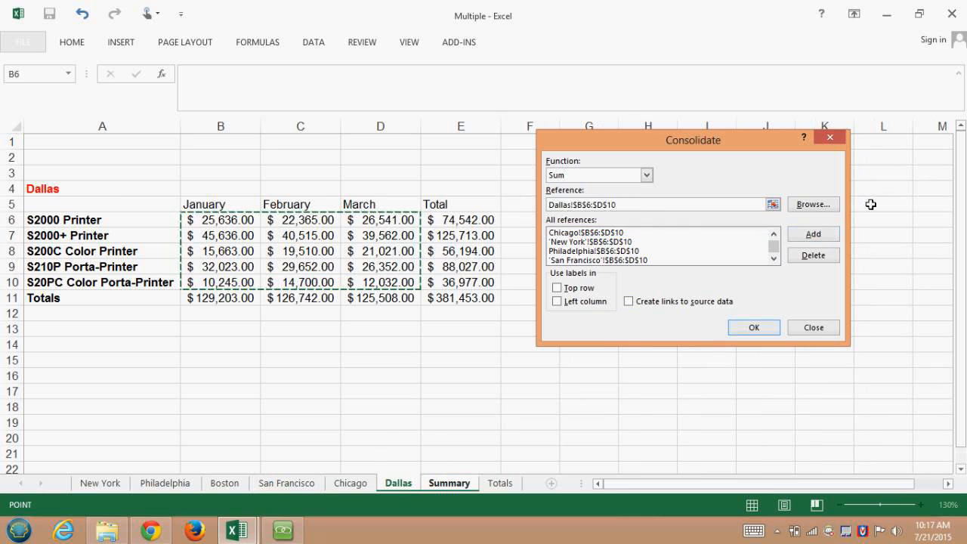
{"action": "left_click", "coordinate": [811, 235]}
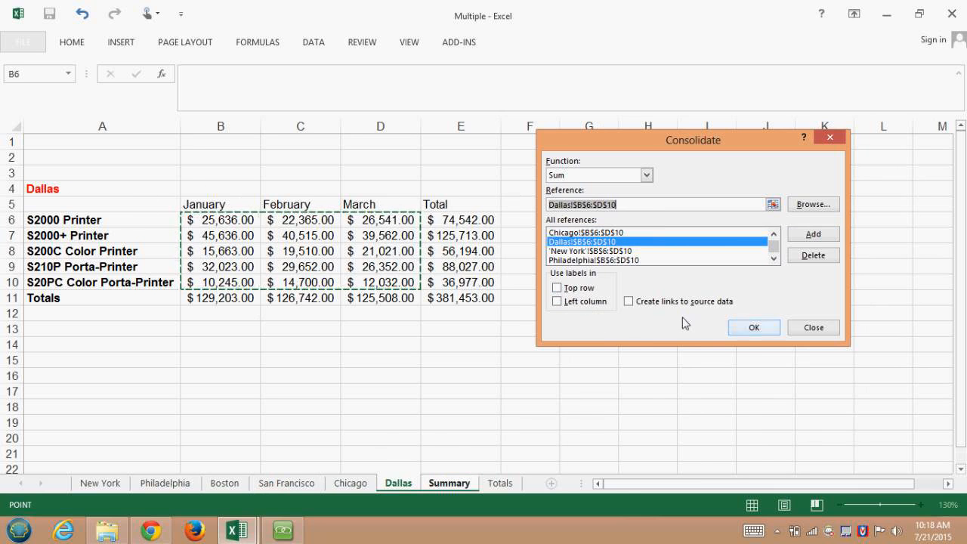
Step: Run the consolidation with links to the source data, and widen columns B through D on Summary to fit the totals
{"action": "left_click", "coordinate": [629, 303]}
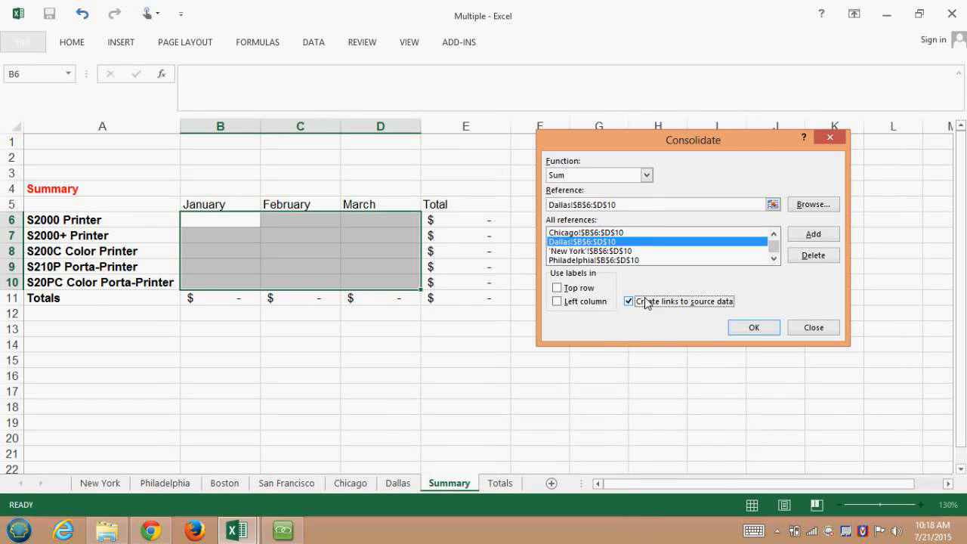
{"action": "left_click", "coordinate": [754, 329]}
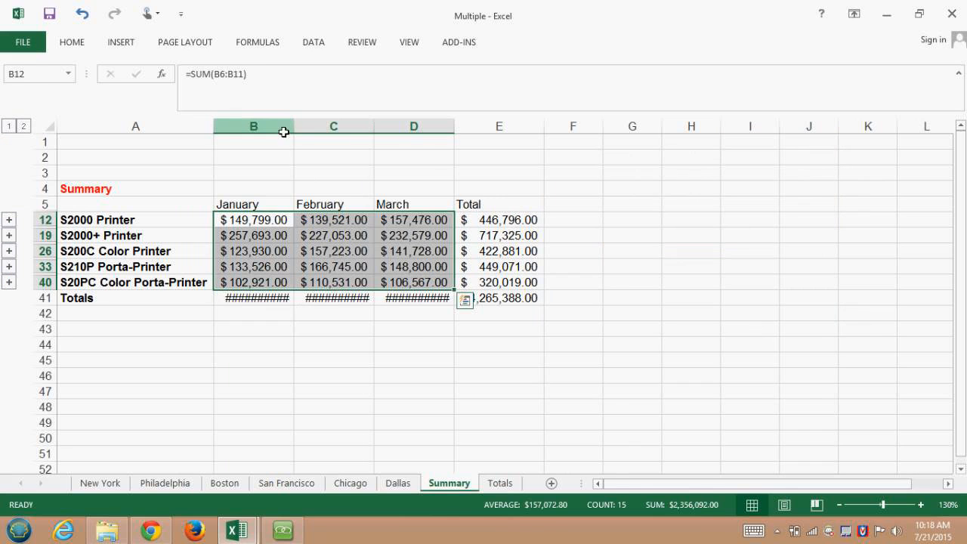
{"action": "left_click_drag", "start_coordinate": [283, 133], "coordinate": [383, 134]}
{"action": "left_click", "coordinate": [282, 227]}
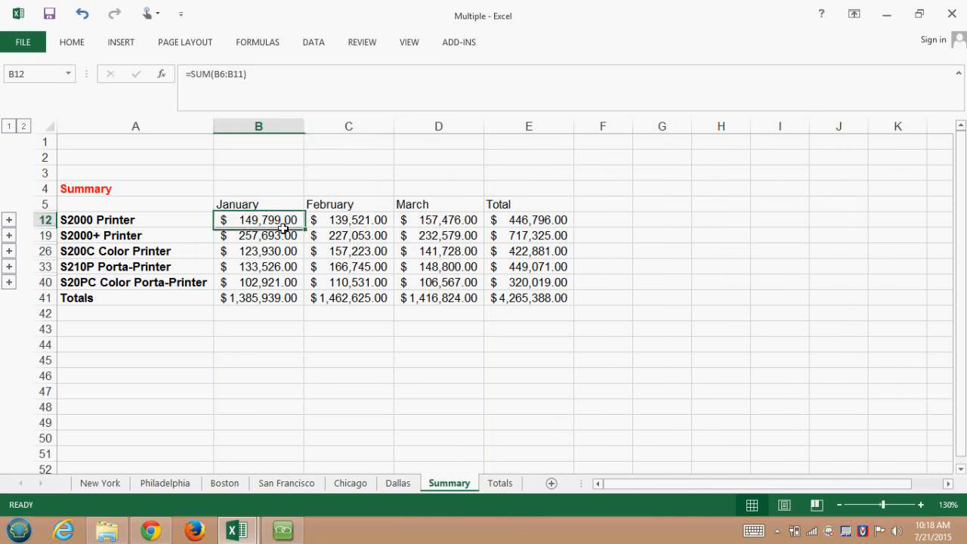
Step: Inspect the SUM formulas behind the consolidated February and March printer totals on the Summary sheet
{"action": "left_click", "coordinate": [352, 222]}
{"action": "left_click", "coordinate": [428, 224]}
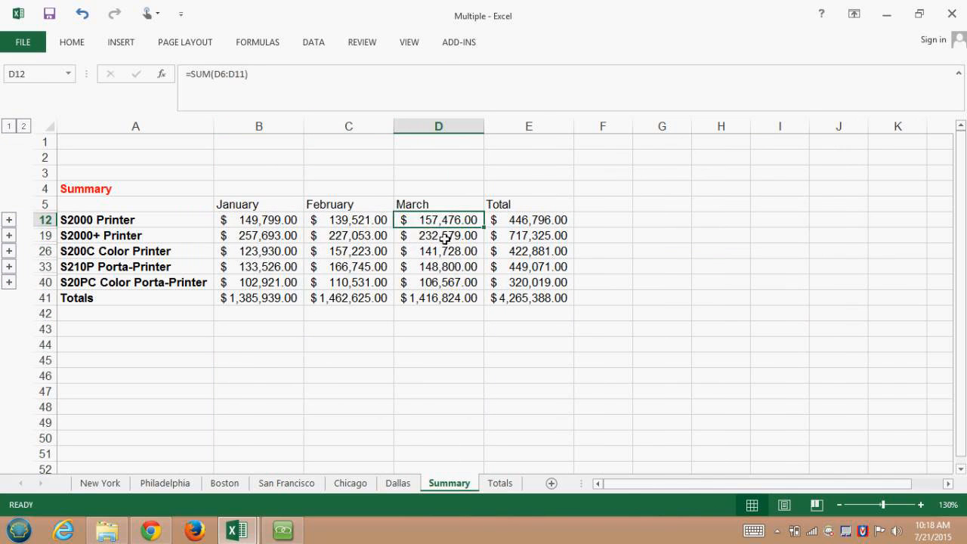
{"action": "left_click", "coordinate": [445, 238]}
{"action": "left_click", "coordinate": [444, 251]}
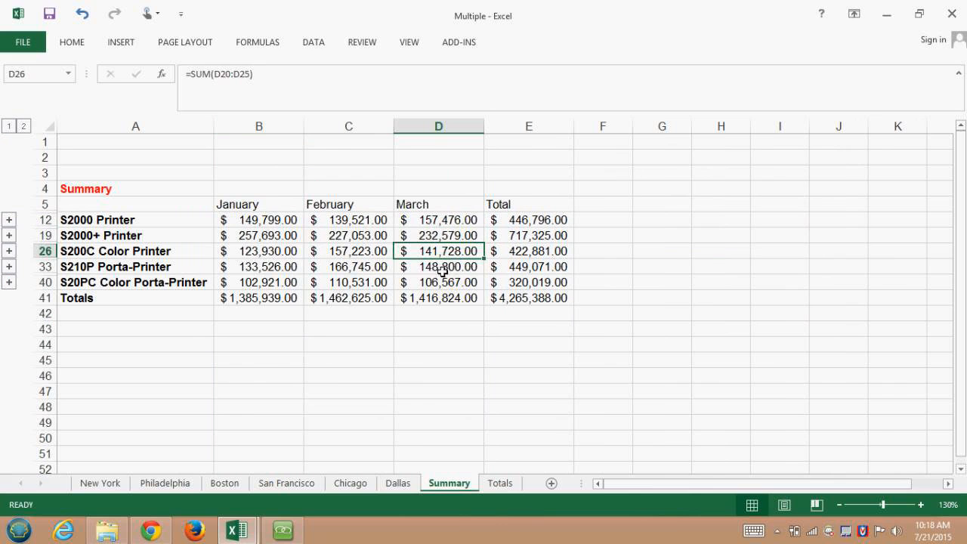
{"action": "left_click", "coordinate": [443, 270]}
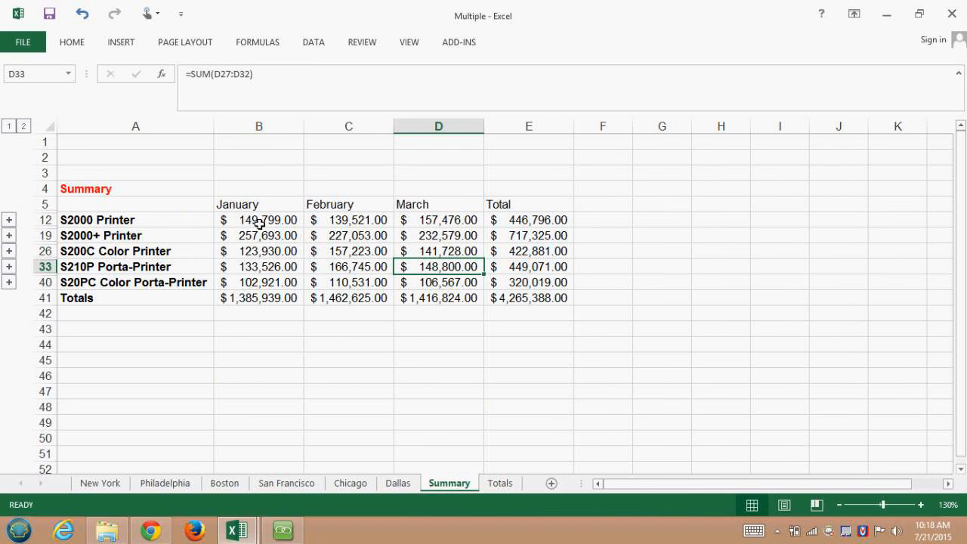
Step: Expand the S2000 Printer group on Summary, check the source links of its January detail cells, and collapse the group
{"action": "left_click", "coordinate": [9, 221]}
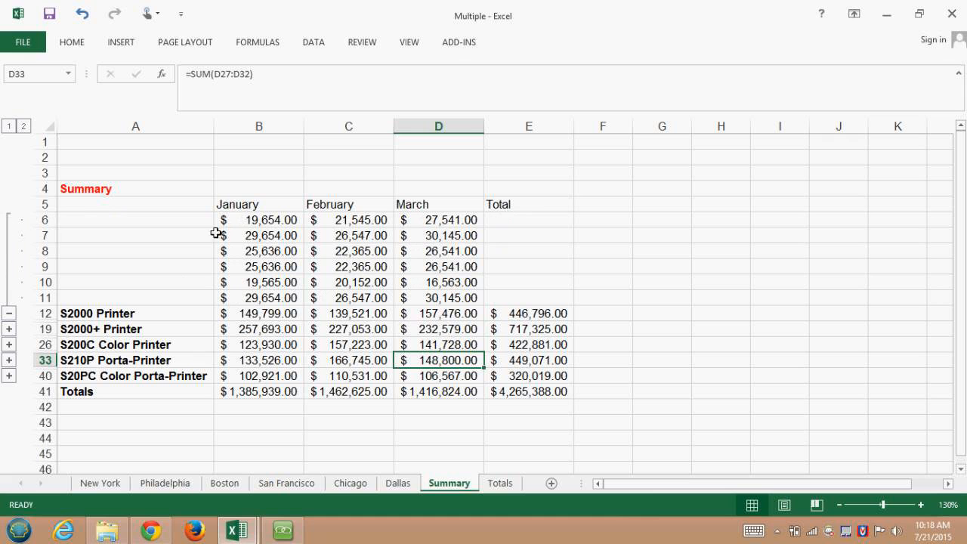
{"action": "left_click", "coordinate": [253, 227]}
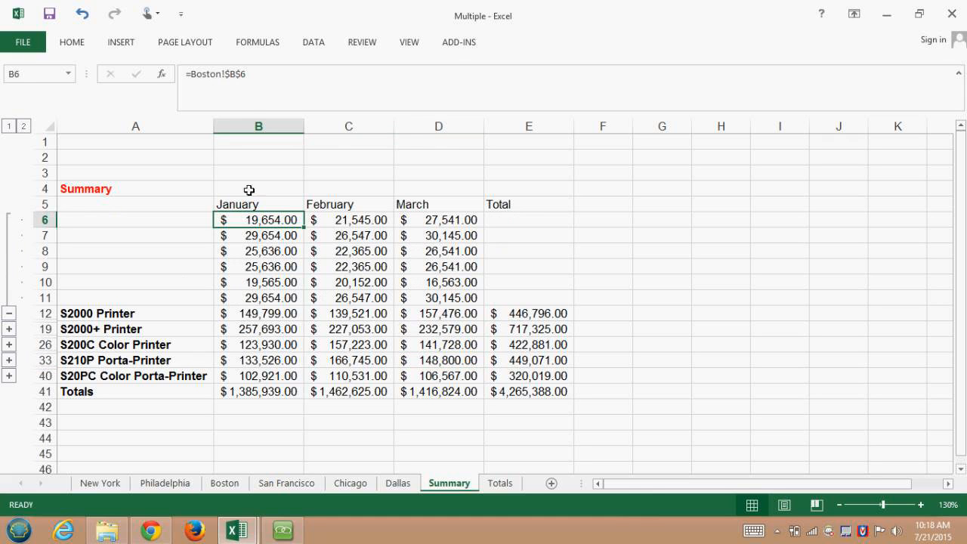
{"action": "left_click", "coordinate": [255, 237]}
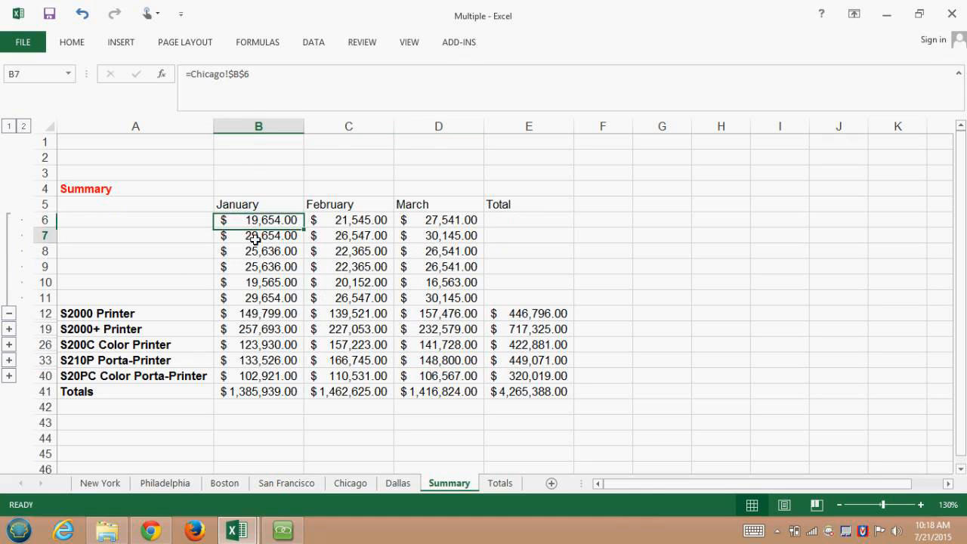
{"action": "left_click", "coordinate": [255, 254]}
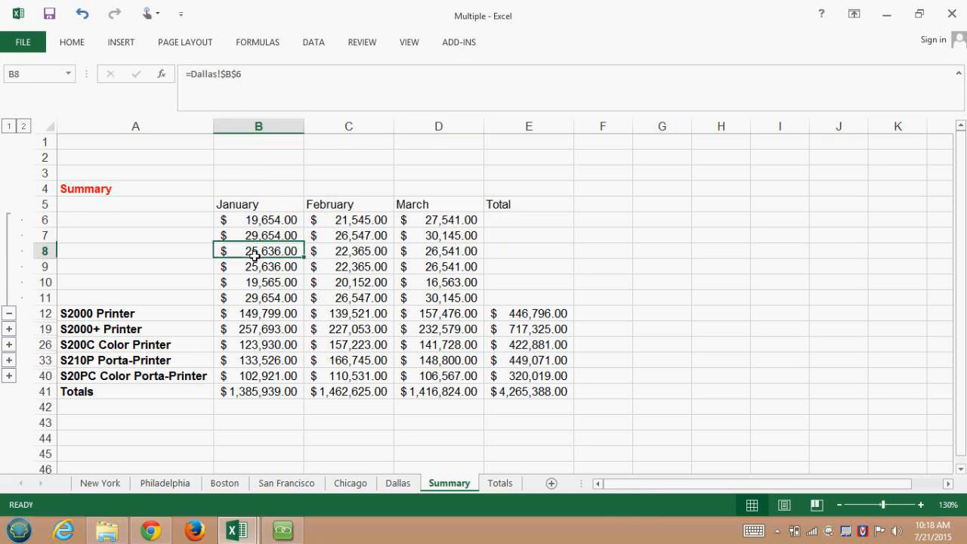
{"action": "left_click", "coordinate": [257, 269]}
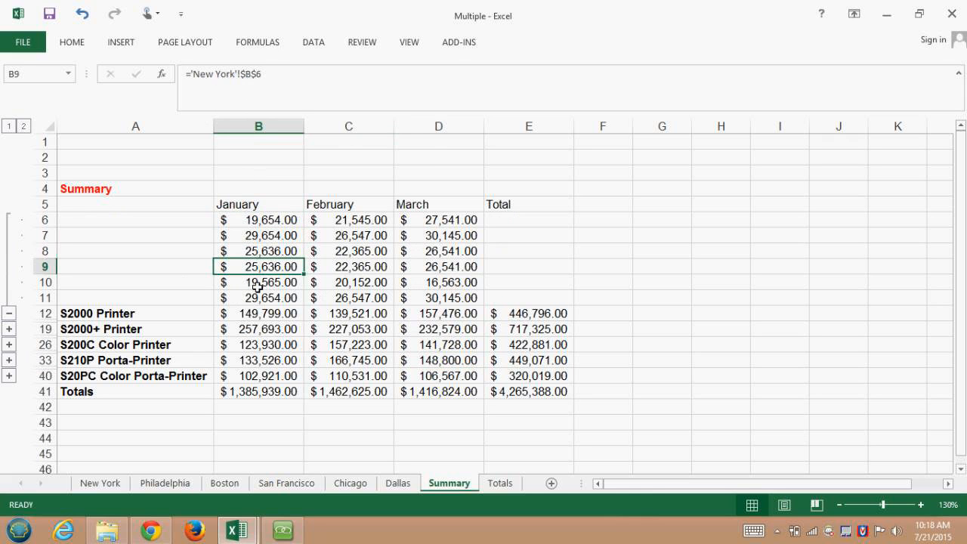
{"action": "left_click", "coordinate": [257, 284]}
{"action": "left_click", "coordinate": [254, 301]}
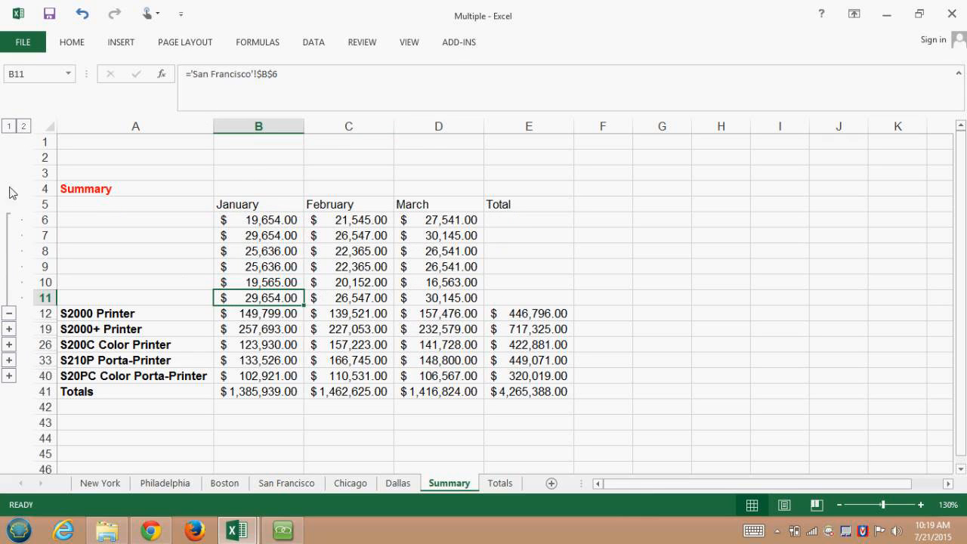
{"action": "left_click", "coordinate": [9, 316]}
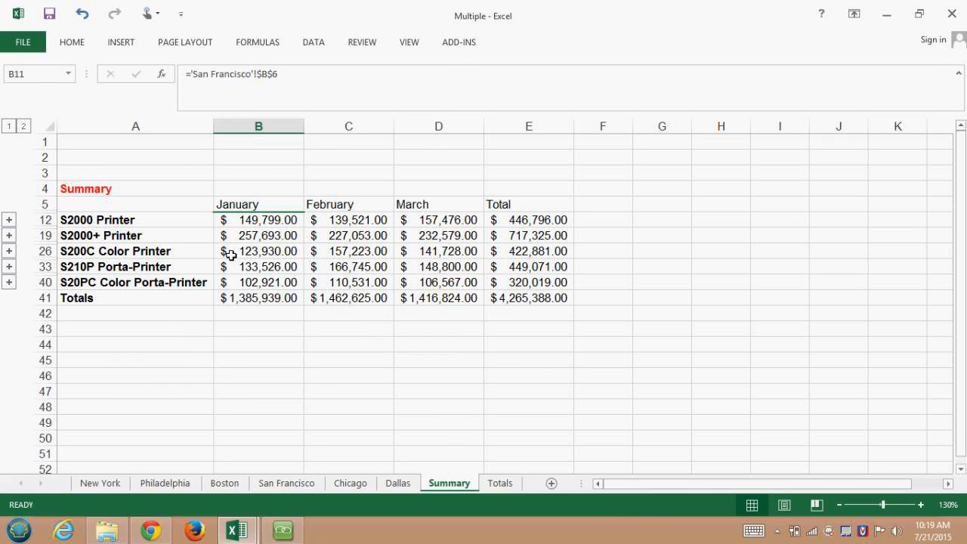
Step: Expand every outline group on Summary to review the linked detail rows, and collapse them all back to the totals
{"action": "left_click", "coordinate": [25, 127]}
{"action": "left_click_drag", "start_coordinate": [962, 146], "coordinate": [147, 112]}
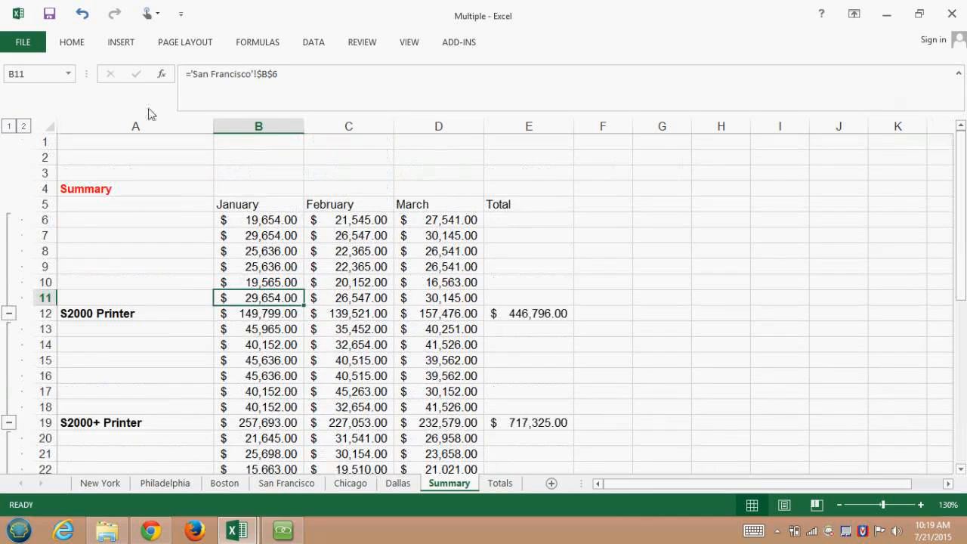
{"action": "left_click", "coordinate": [9, 127]}
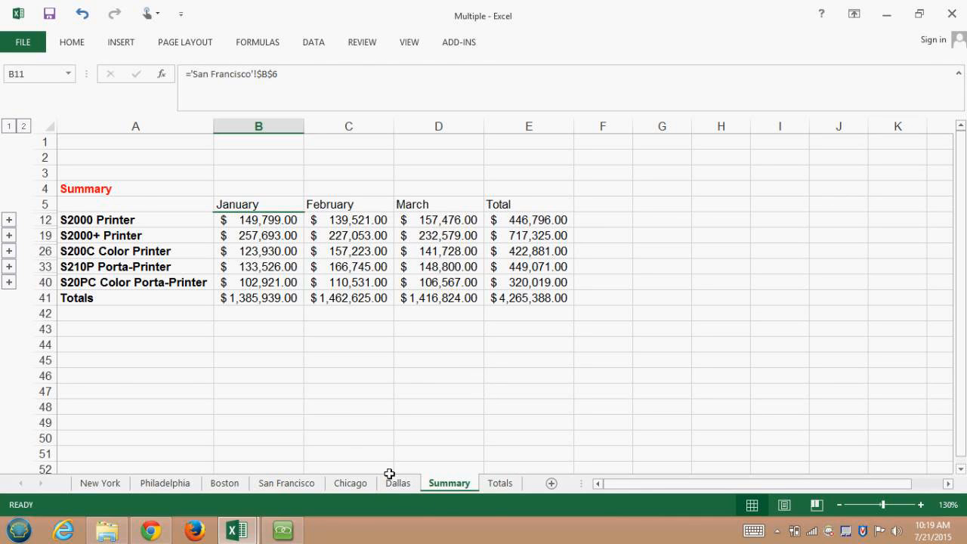
Step: Close the Multiple and Franklin 3D workbooks without saving their changes
{"action": "left_click", "coordinate": [31, 47]}
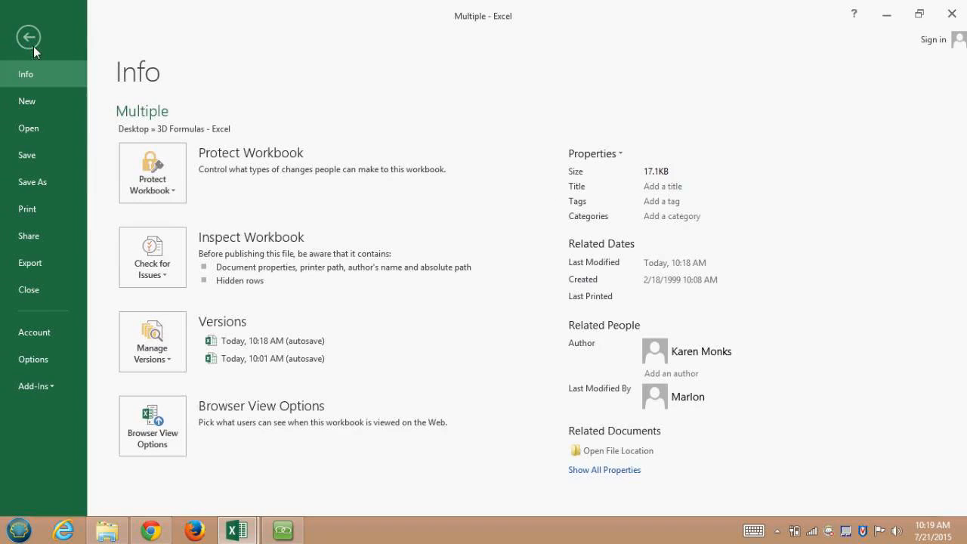
{"action": "left_click", "coordinate": [37, 289]}
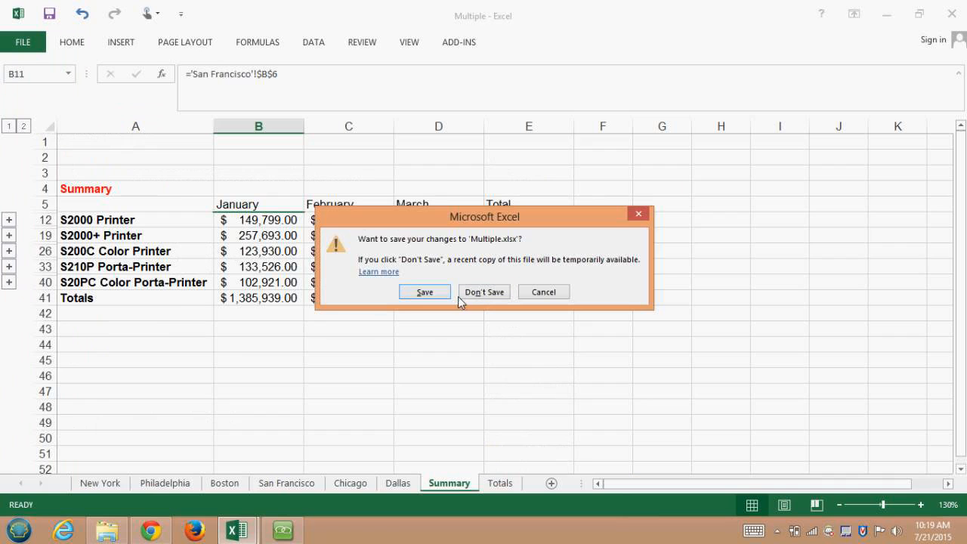
{"action": "left_click", "coordinate": [476, 293]}
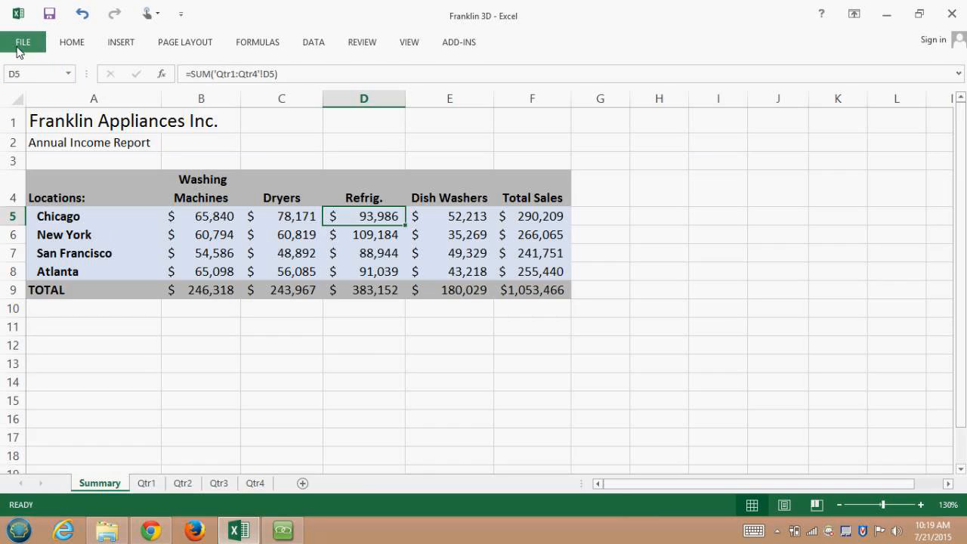
{"action": "left_click", "coordinate": [17, 47]}
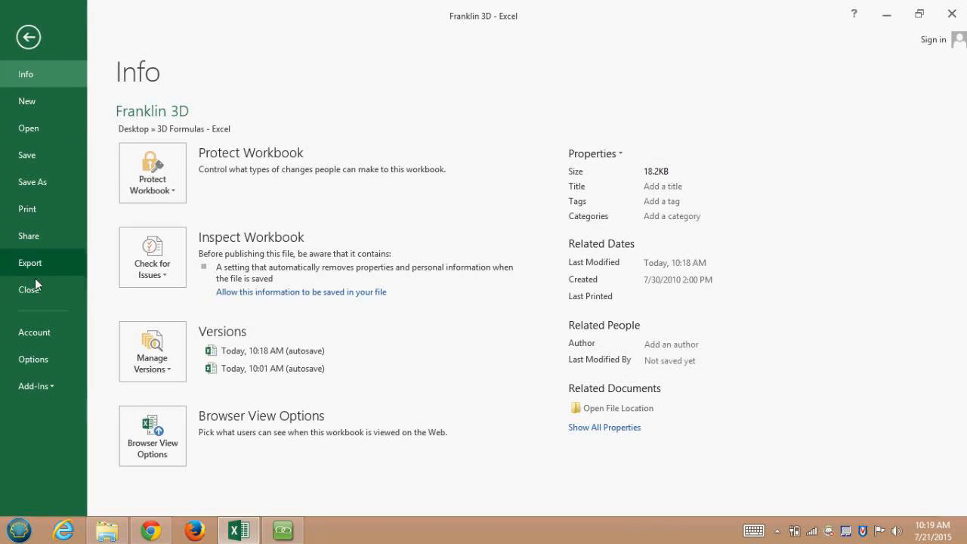
{"action": "left_click", "coordinate": [35, 291]}
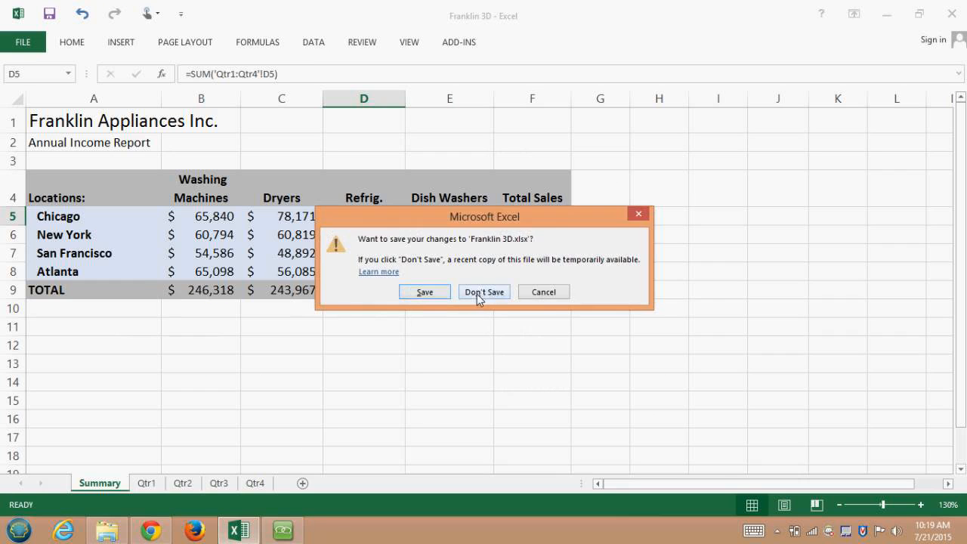
{"action": "left_click", "coordinate": [485, 293]}
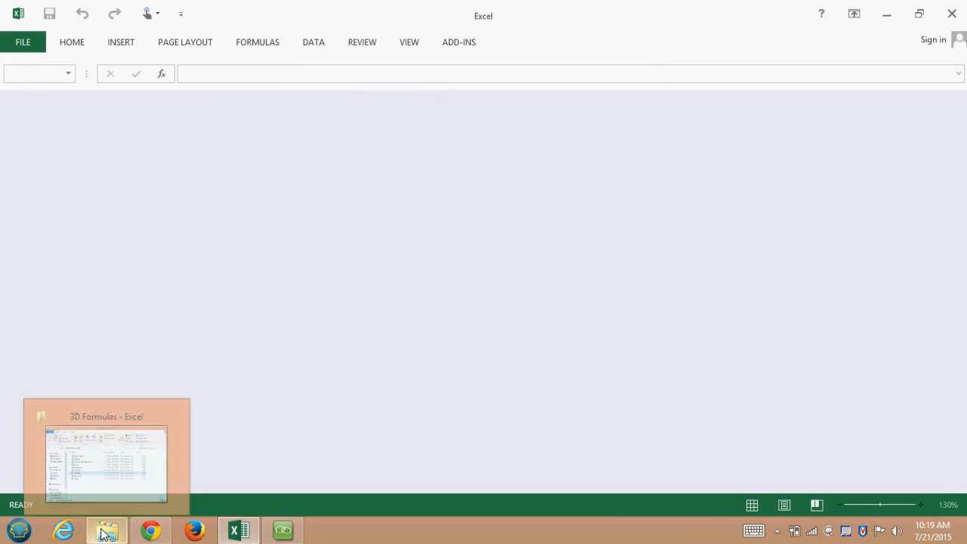
Step: Switch to File Explorer and open the Consolidation, Decker, Hanover and Finch workbooks together from the 3D Formulas - Excel folder
{"action": "left_click", "coordinate": [105, 533]}
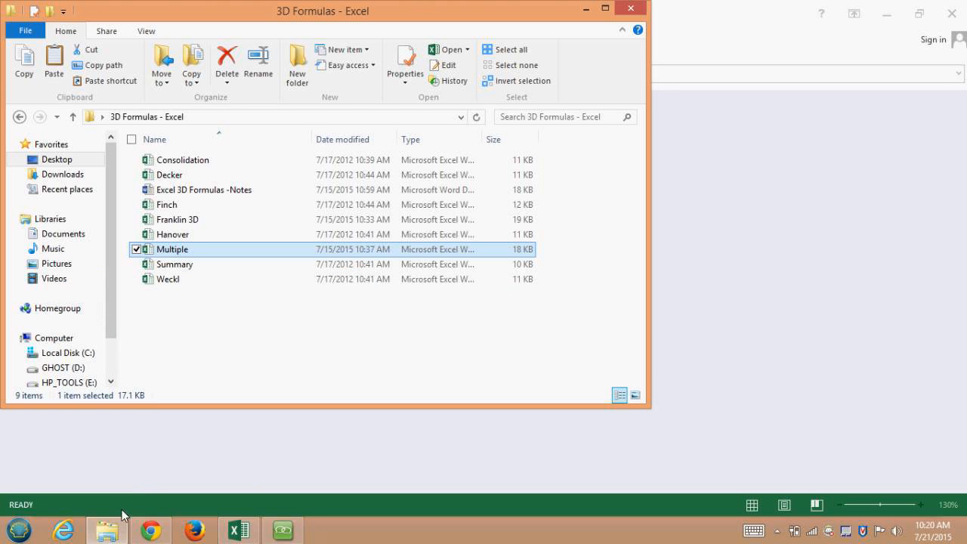
{"action": "left_click", "coordinate": [183, 162]}
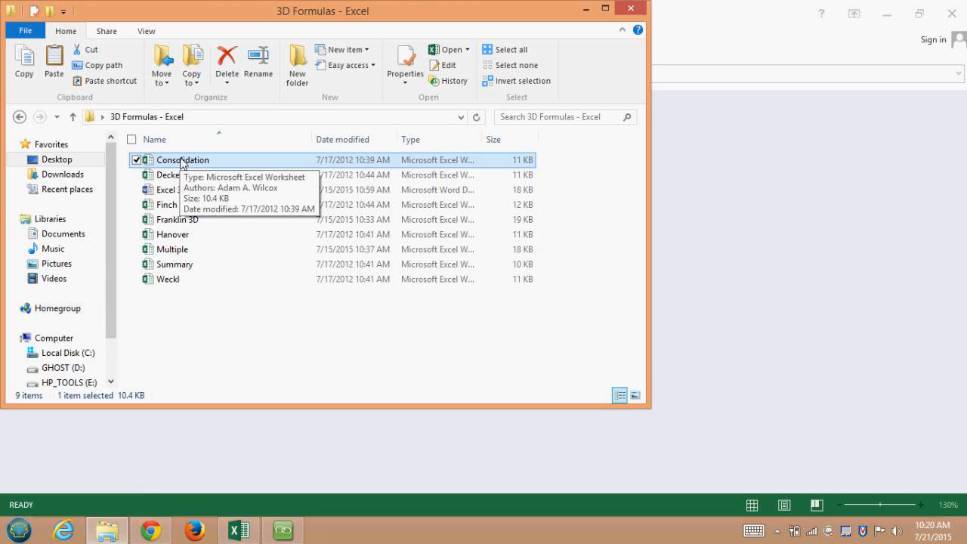
{"action": "left_click", "coordinate": [169, 177], "text": "ctrl"}
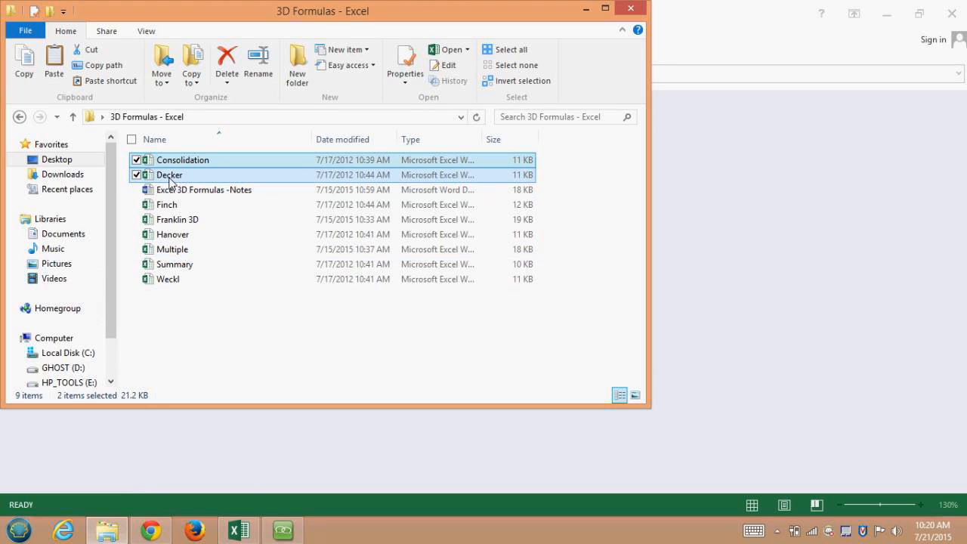
{"action": "left_click", "coordinate": [172, 238], "text": "ctrl"}
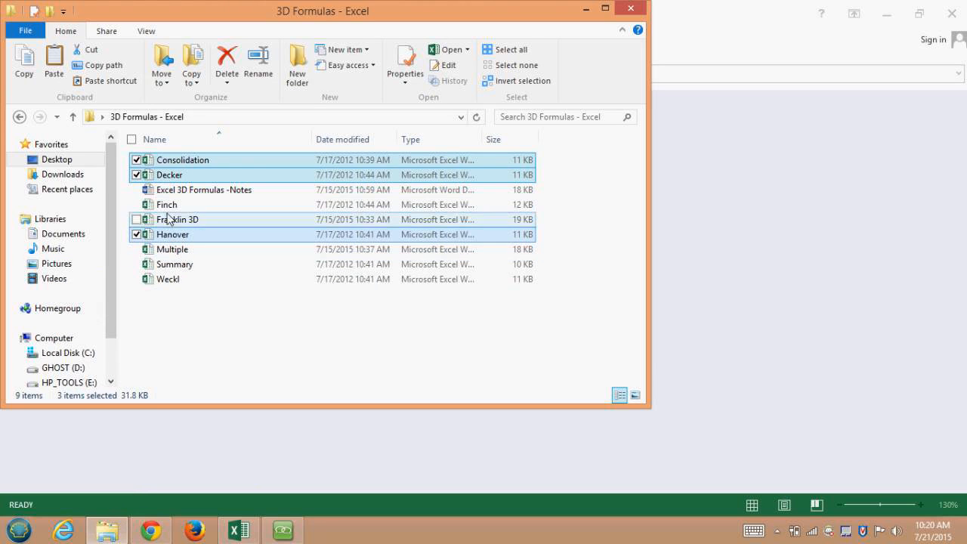
{"action": "left_click", "coordinate": [168, 205], "text": "ctrl"}
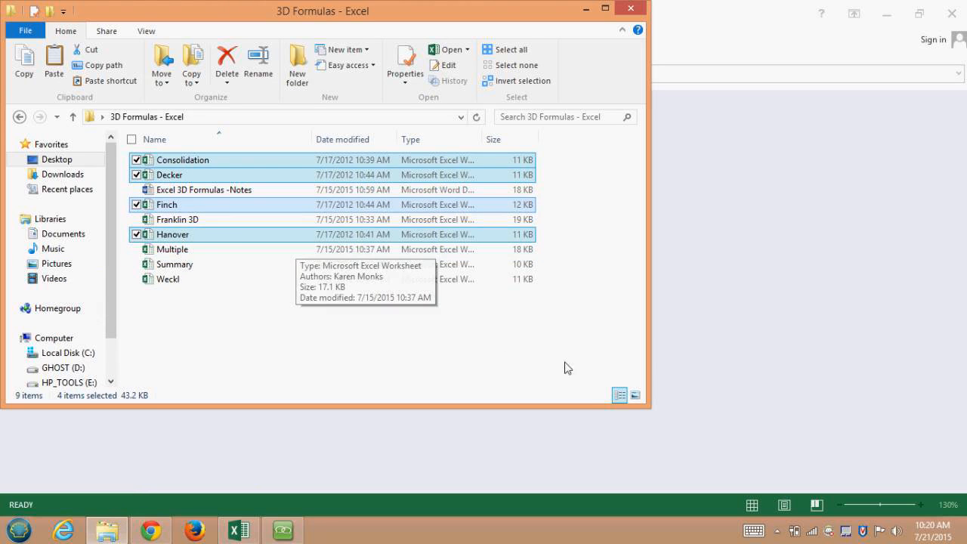
{"action": "key", "text": "Return"}
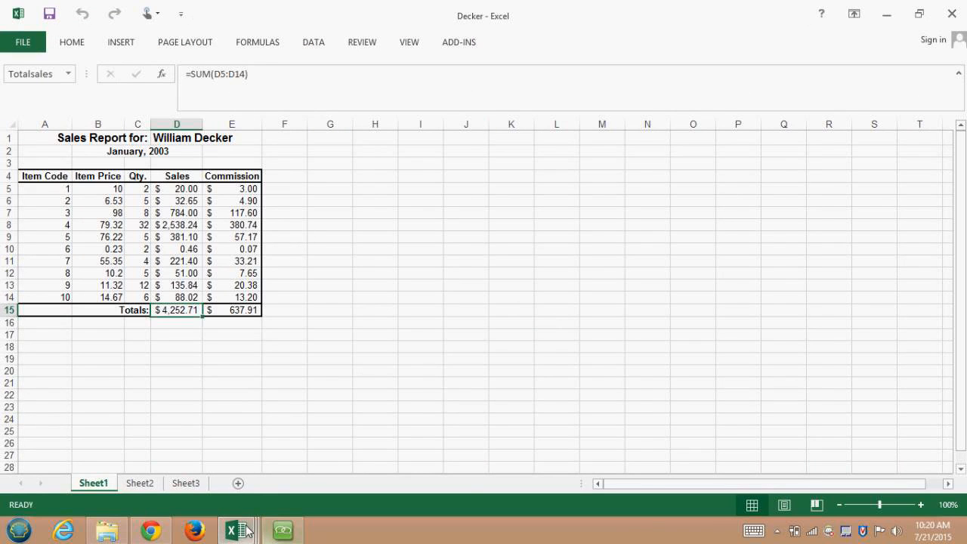
Step: Arrange all four open workbook windows in a tiled layout
{"action": "mouse_move", "coordinate": [248, 530]}
{"action": "left_click", "coordinate": [409, 42]}
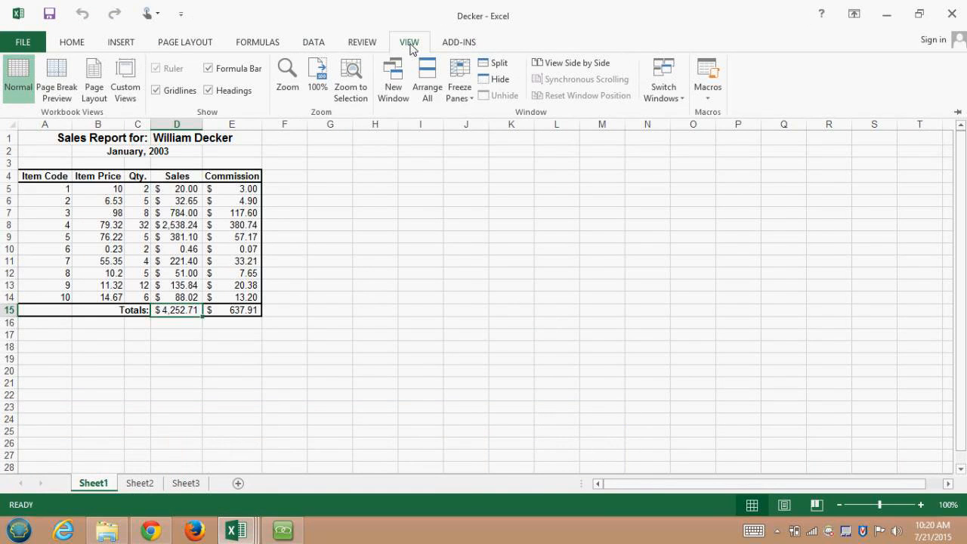
{"action": "left_click", "coordinate": [427, 81]}
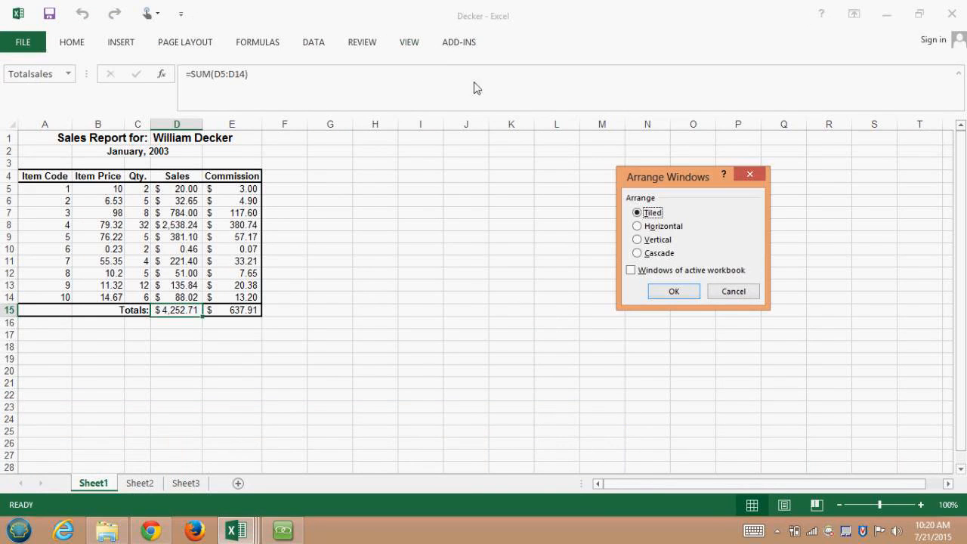
{"action": "left_click", "coordinate": [670, 294]}
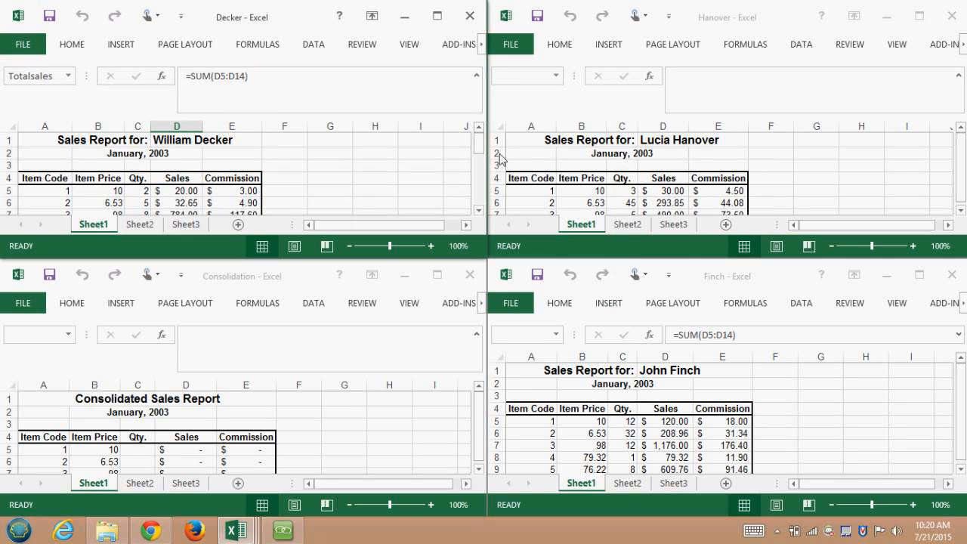
Step: Examine the item, quantity, sales and commission rows of the sales report in the Decker workbook
{"action": "left_click", "coordinate": [480, 212]}
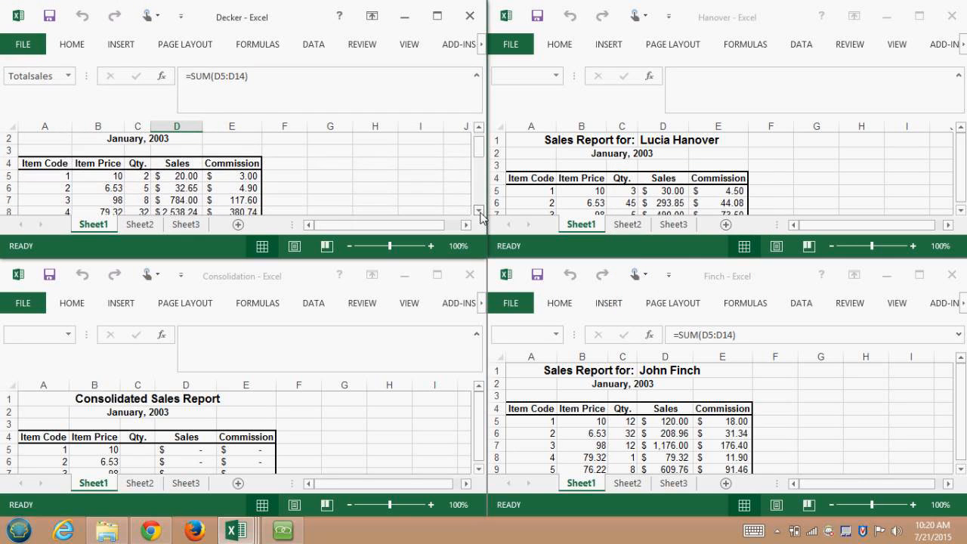
{"action": "left_click", "coordinate": [480, 212]}
{"action": "left_click", "coordinate": [479, 214]}
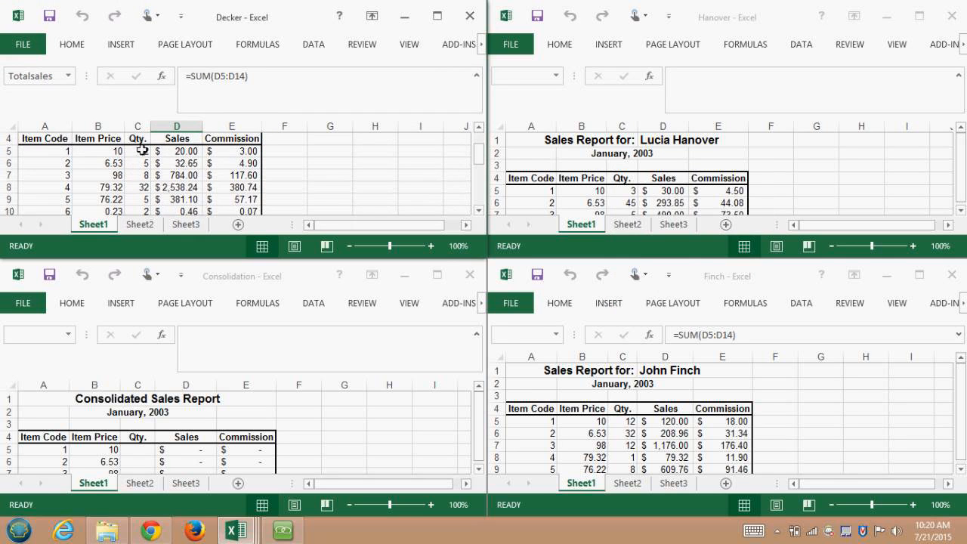
{"action": "left_click", "coordinate": [478, 211]}
{"action": "left_click", "coordinate": [478, 210]}
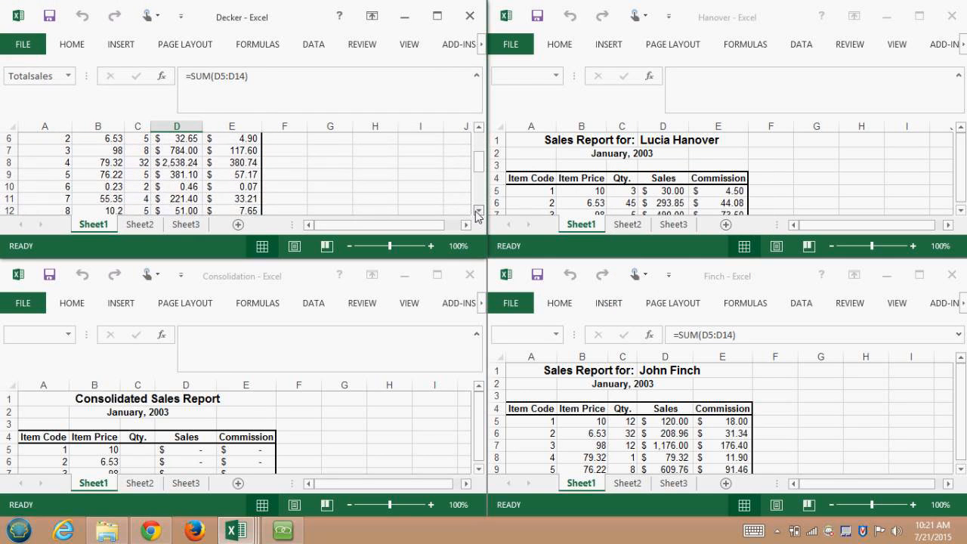
{"action": "left_click", "coordinate": [478, 211]}
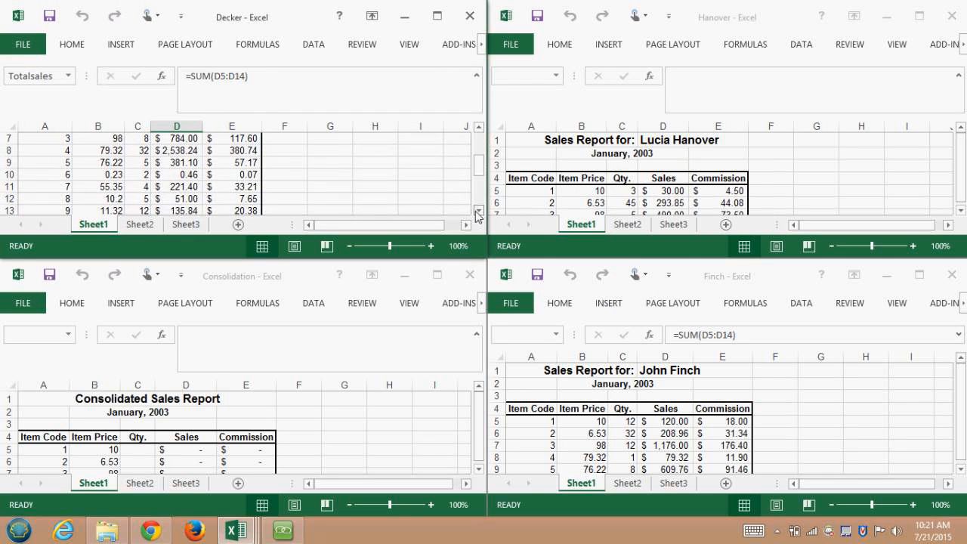
{"action": "left_click", "coordinate": [478, 127]}
{"action": "left_click", "coordinate": [478, 128]}
{"action": "left_click", "coordinate": [478, 128]}
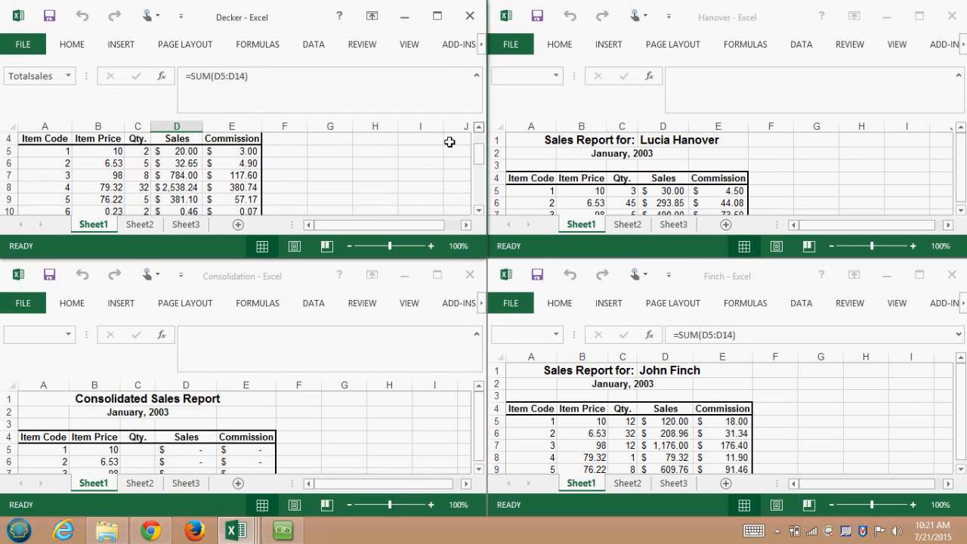
Step: Review the item rows of the sales report in the Hanover workbook, and make the Consolidation workbook active
{"action": "left_click", "coordinate": [961, 210]}
{"action": "left_click", "coordinate": [961, 210]}
{"action": "left_click", "coordinate": [961, 210]}
{"action": "left_click", "coordinate": [961, 210]}
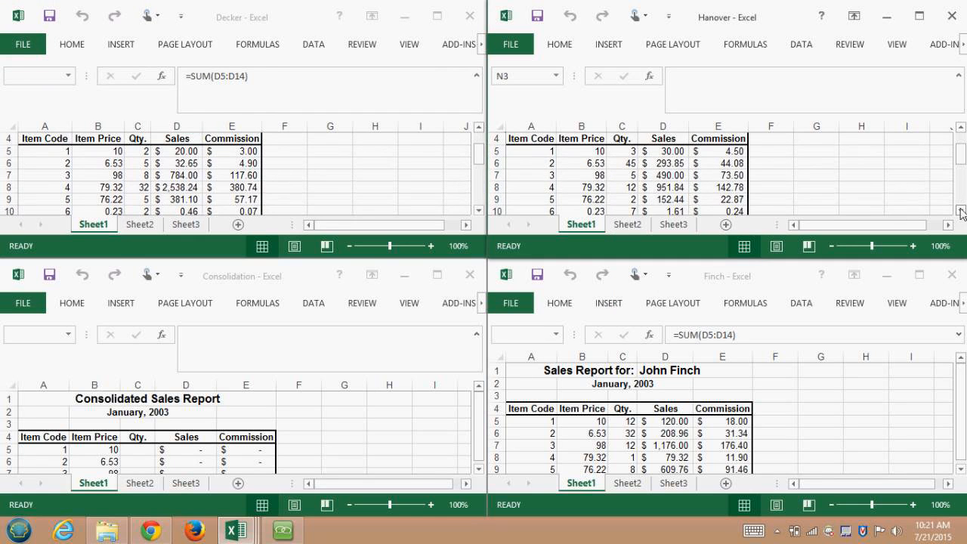
{"action": "left_click", "coordinate": [961, 210]}
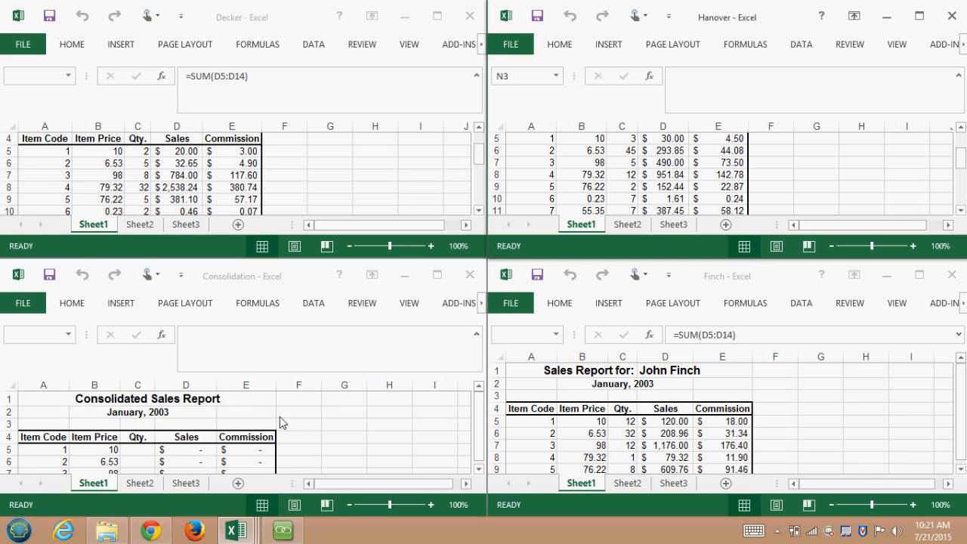
{"action": "left_click", "coordinate": [363, 401]}
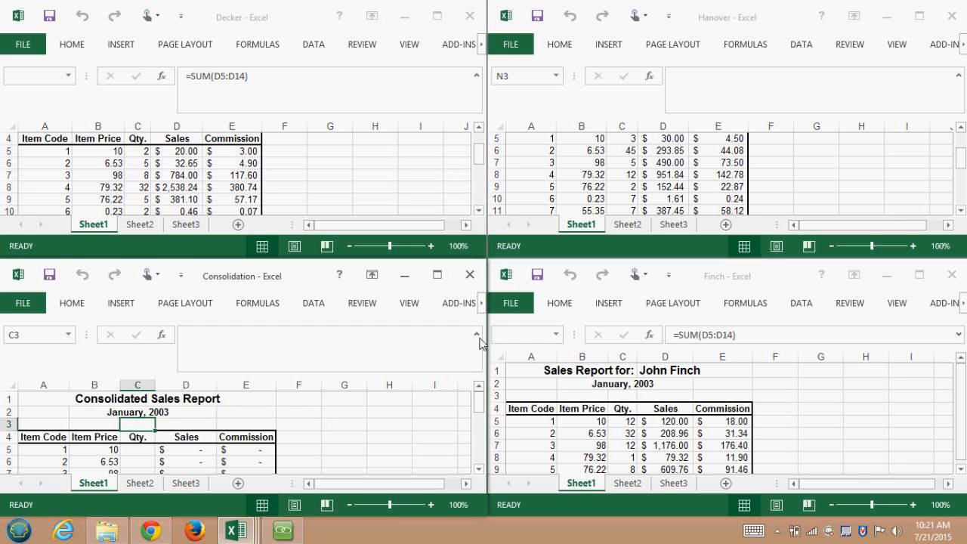
Step: Collapse the expanded formula bar in the Consolidation workbook and check the formulas behind the first item's Sales and Commission cells
{"action": "left_click", "coordinate": [477, 334]}
{"action": "left_click_drag", "start_coordinate": [479, 391], "coordinate": [480, 410]}
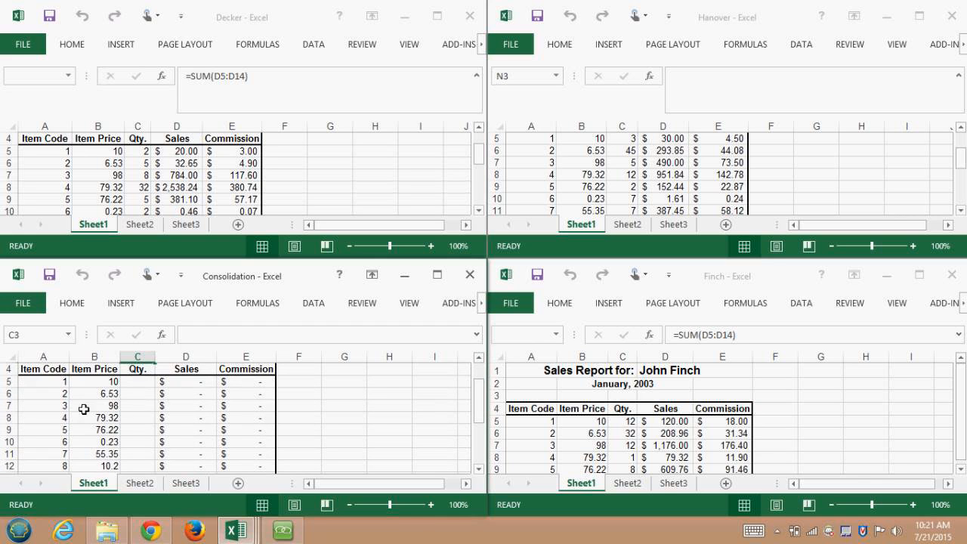
{"action": "left_click", "coordinate": [195, 386]}
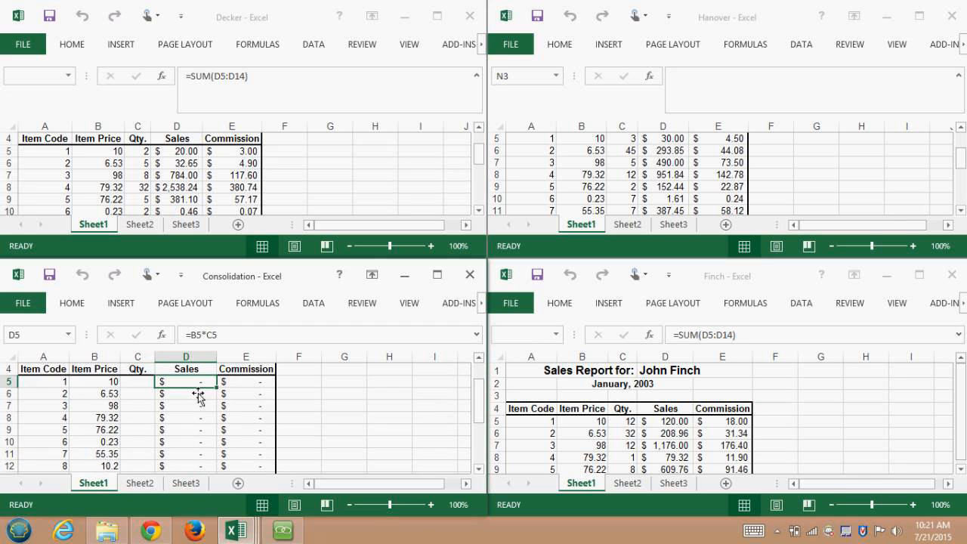
{"action": "left_click", "coordinate": [241, 386]}
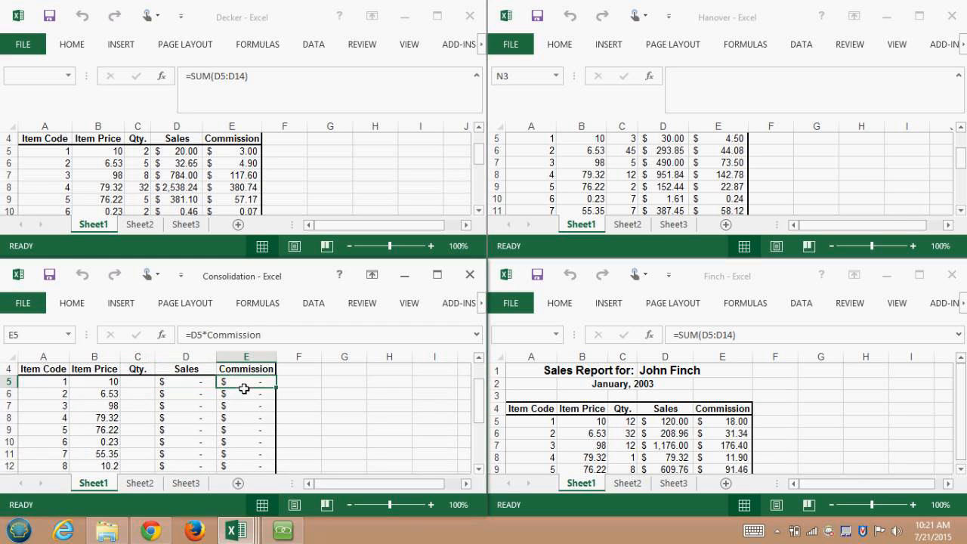
Step: Select the empty quantity cells C5:C14 in the Consolidation workbook and start the Consolidate tool
{"action": "left_click", "coordinate": [130, 382]}
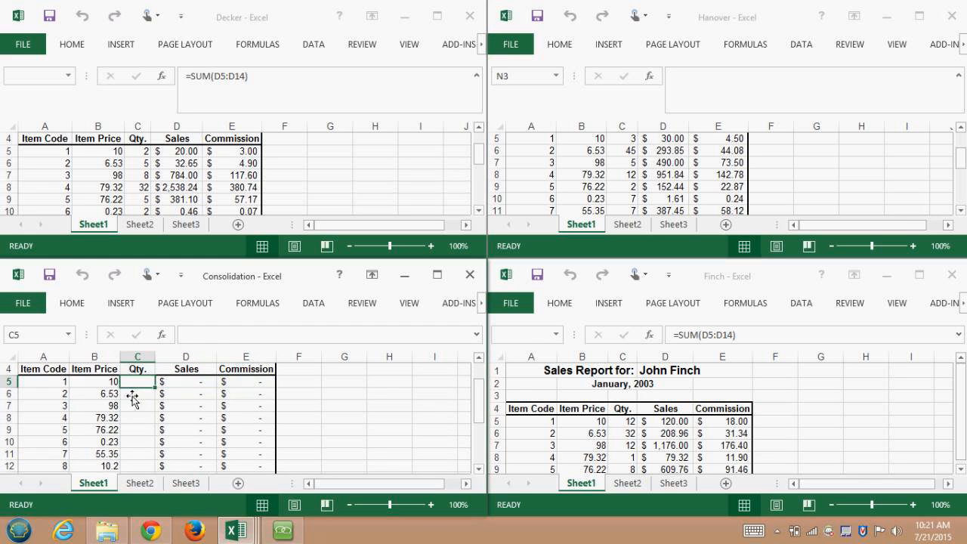
{"action": "left_click", "coordinate": [477, 469]}
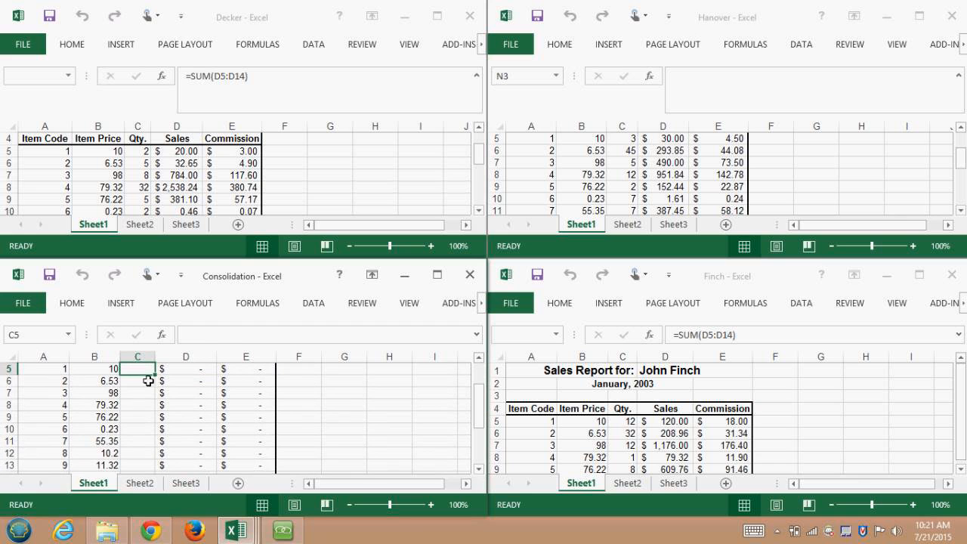
{"action": "left_click_drag", "start_coordinate": [149, 381], "coordinate": [151, 466]}
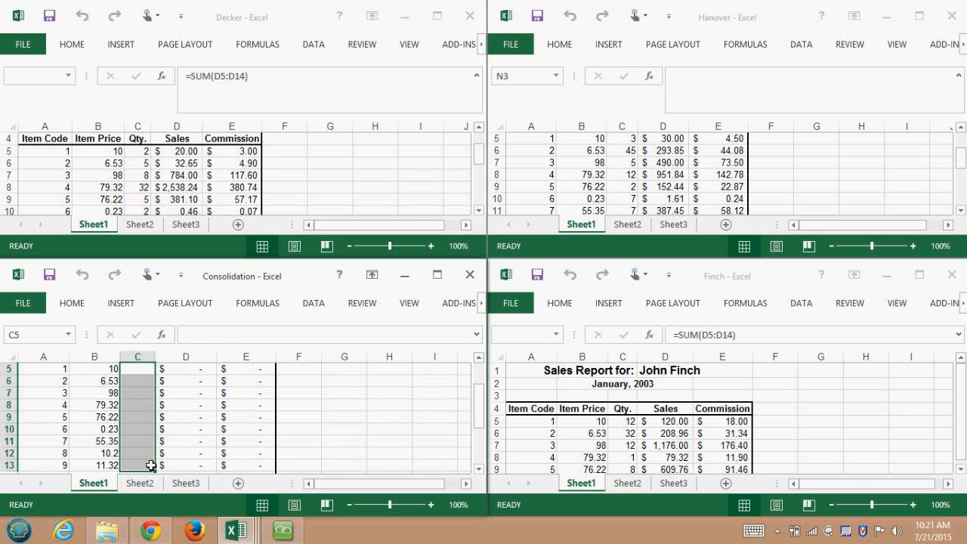
{"action": "left_click", "coordinate": [479, 470]}
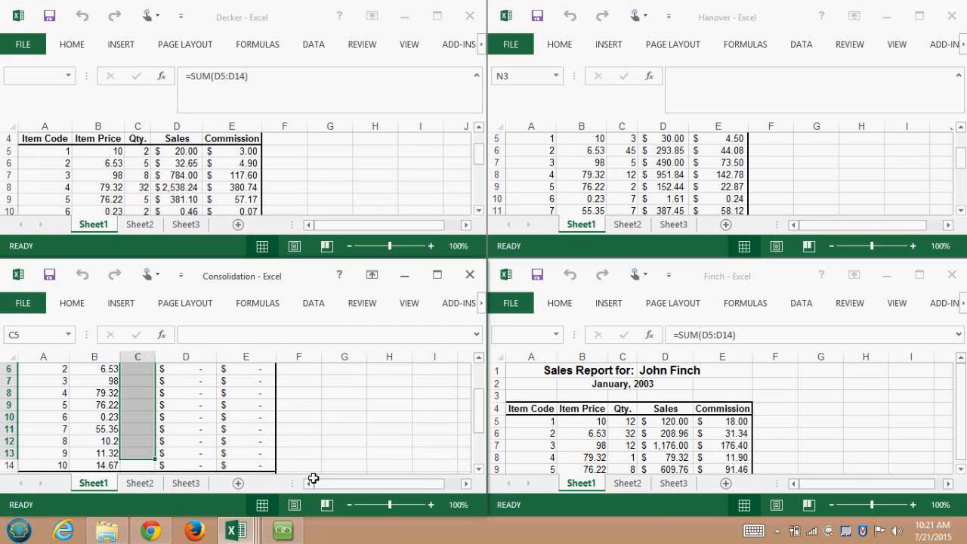
{"action": "left_click", "coordinate": [143, 468], "text": "shift"}
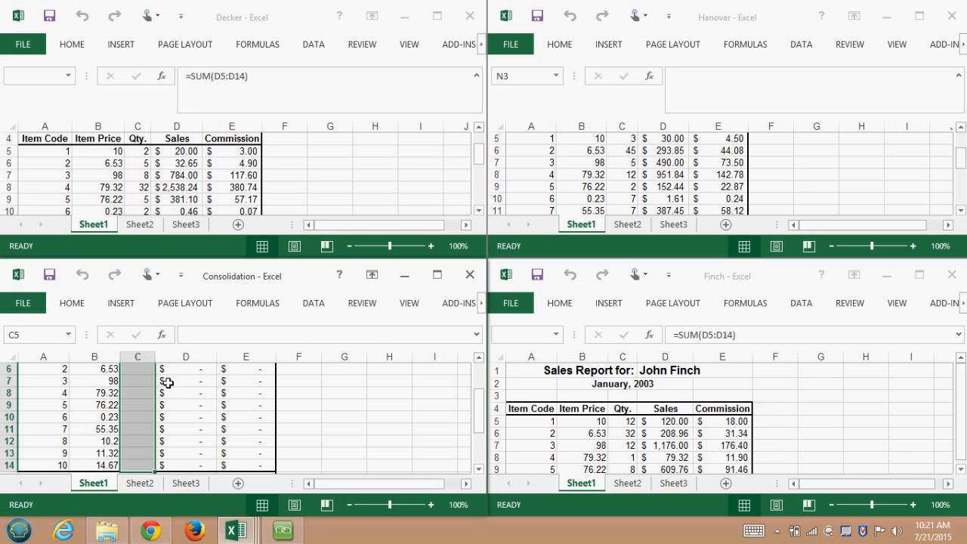
{"action": "left_click", "coordinate": [314, 305]}
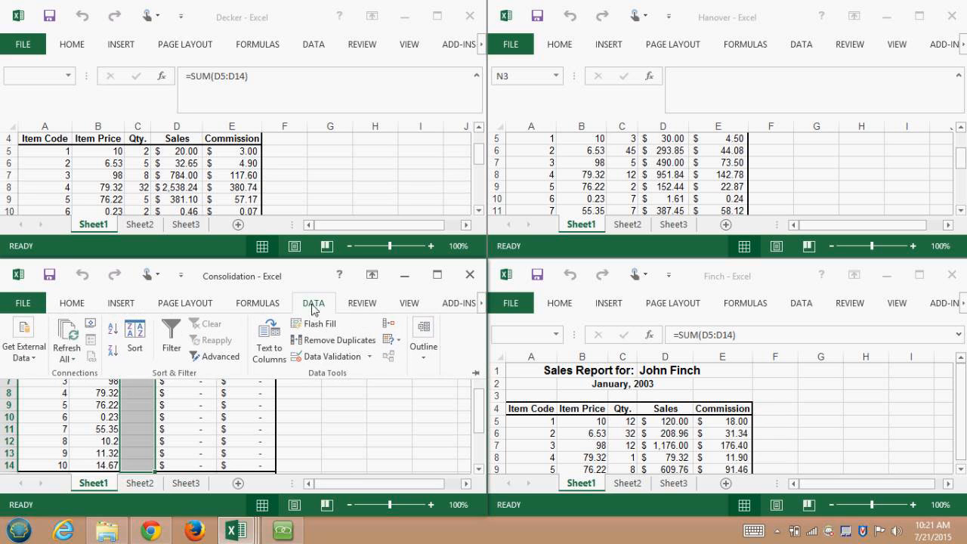
{"action": "left_click", "coordinate": [390, 329]}
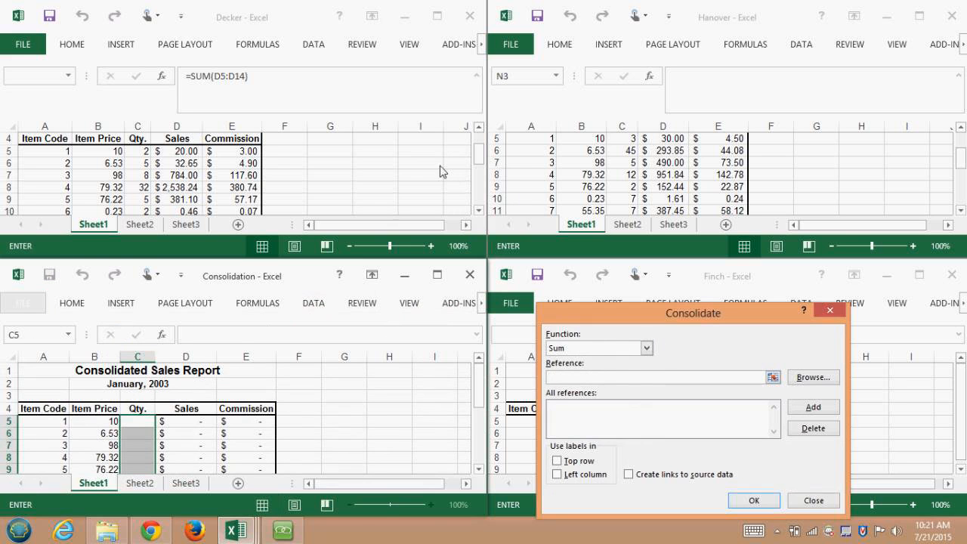
Step: Add the Decker workbook's quantity range Sheet1 C5:C14 to the consolidation references
{"action": "left_click", "coordinate": [144, 155]}
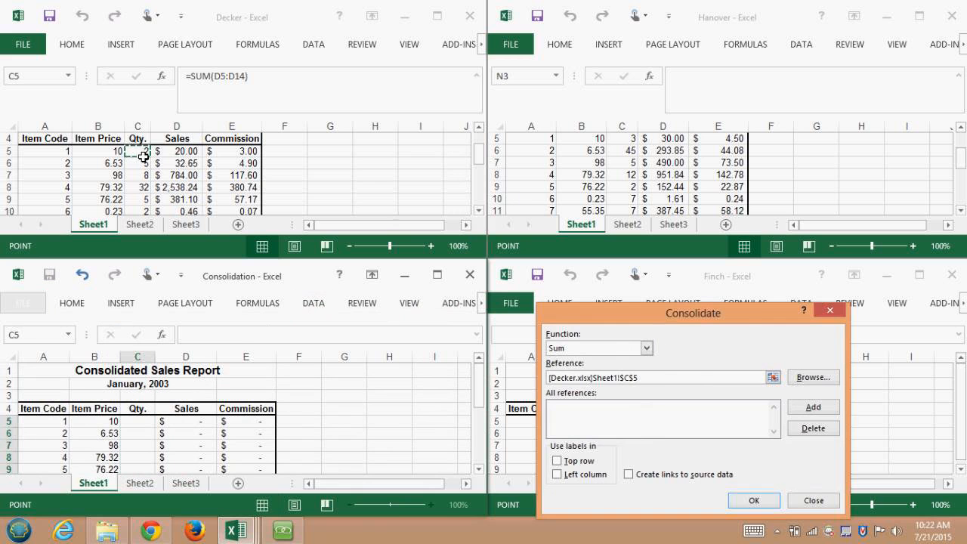
{"action": "left_click_drag", "start_coordinate": [144, 155], "coordinate": [144, 213]}
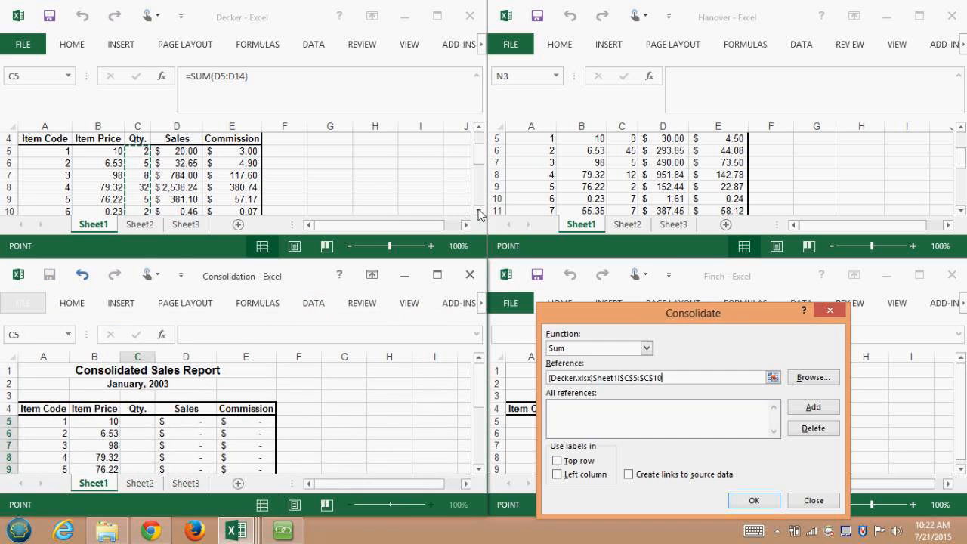
{"action": "left_click", "coordinate": [479, 211]}
{"action": "left_click", "coordinate": [479, 211]}
{"action": "left_click", "coordinate": [479, 212]}
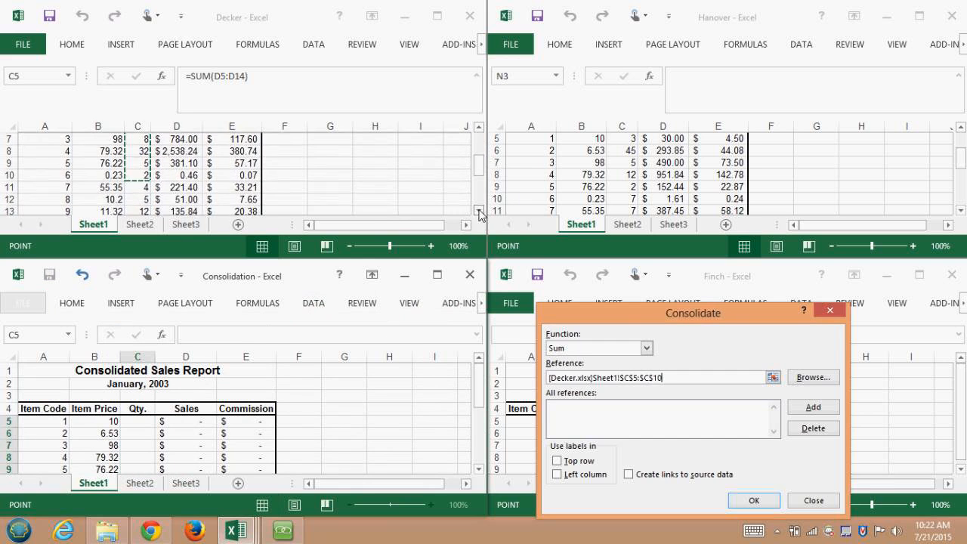
{"action": "left_click", "coordinate": [479, 211]}
{"action": "left_click", "coordinate": [479, 211]}
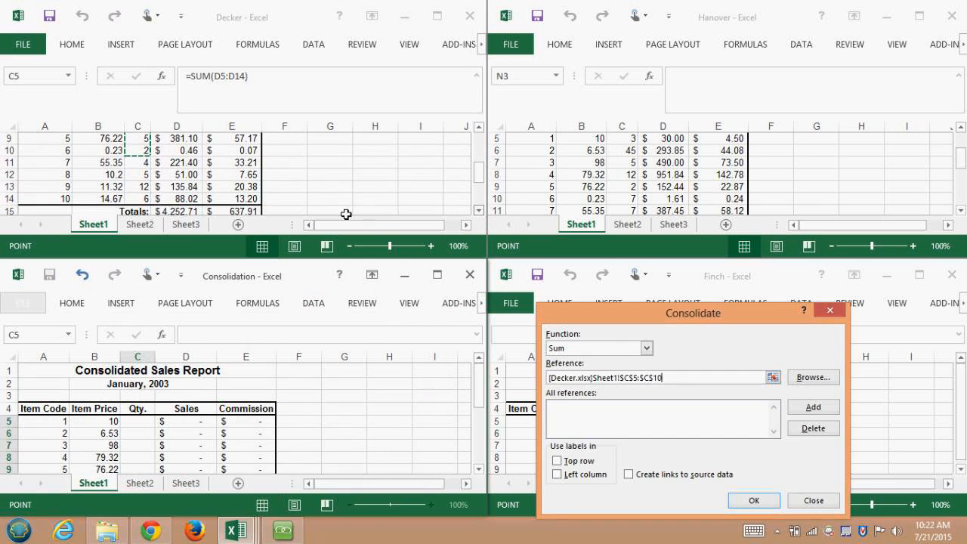
{"action": "left_click", "coordinate": [150, 202], "text": "shift"}
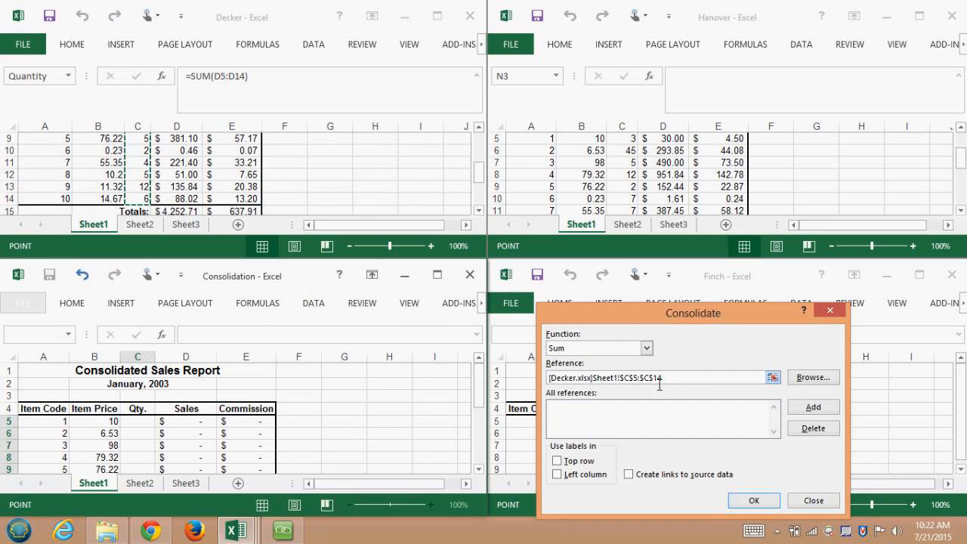
{"action": "left_click", "coordinate": [805, 410]}
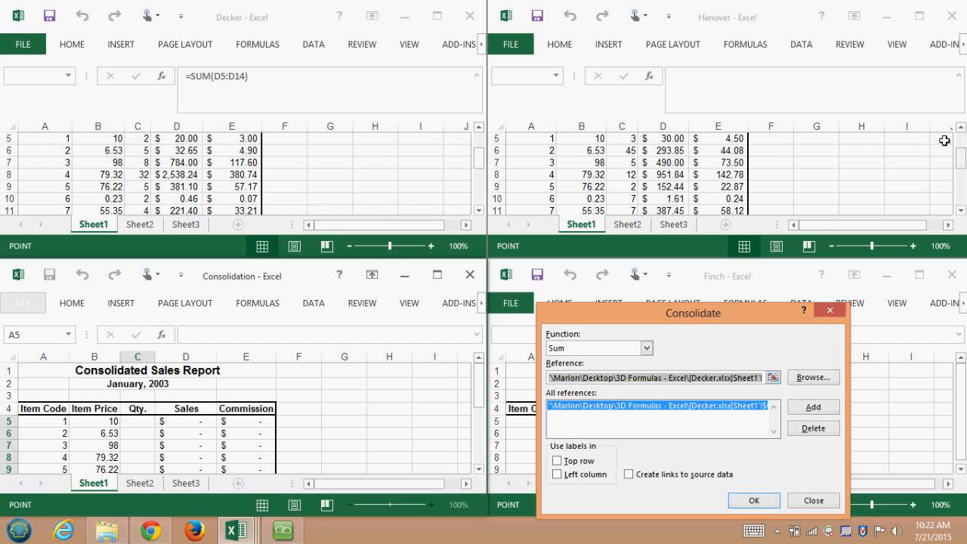
Step: Add the Hanover workbook's quantity range Sheet1 C5:C14 to the consolidation references
{"action": "left_click", "coordinate": [818, 149]}
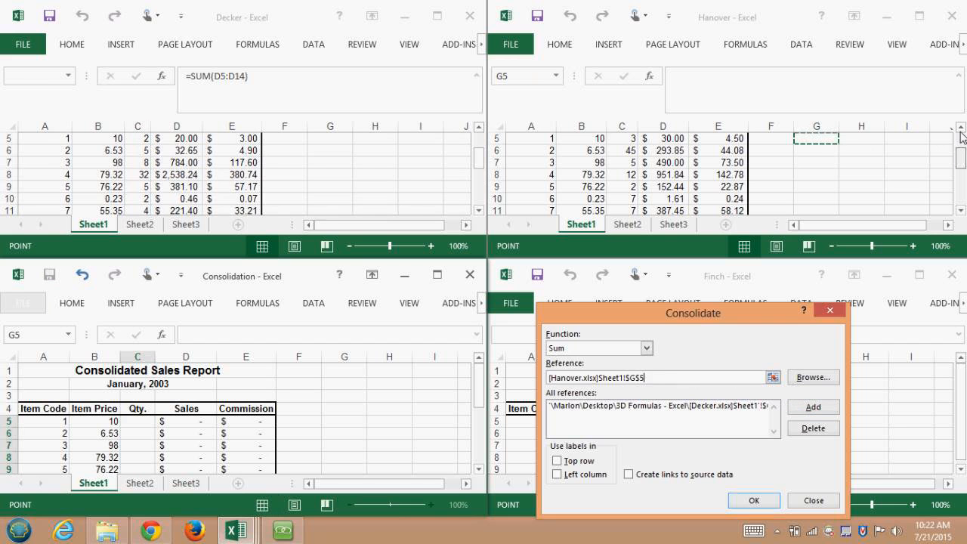
{"action": "scroll", "coordinate": [961, 140], "scroll_direction": "up", "scroll_amount": 2}
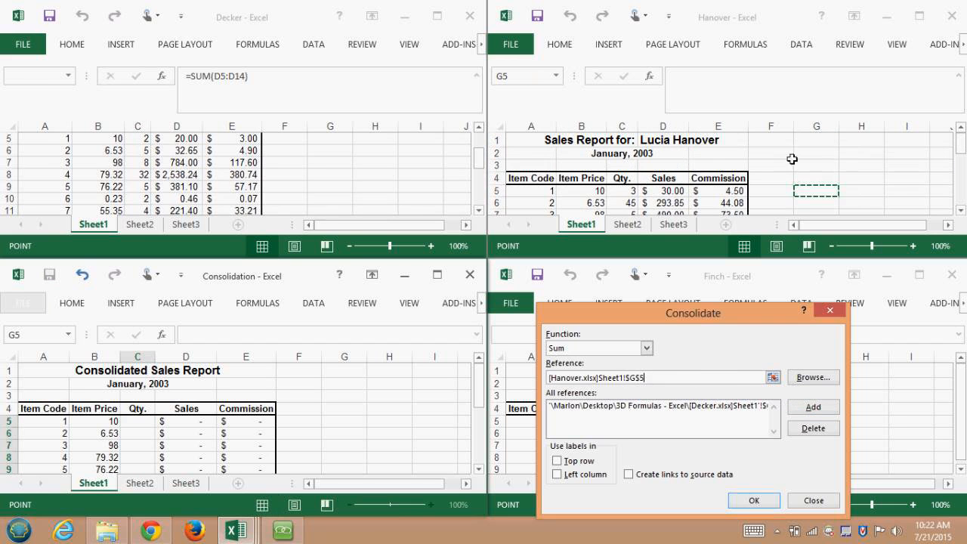
{"action": "left_click", "coordinate": [632, 192]}
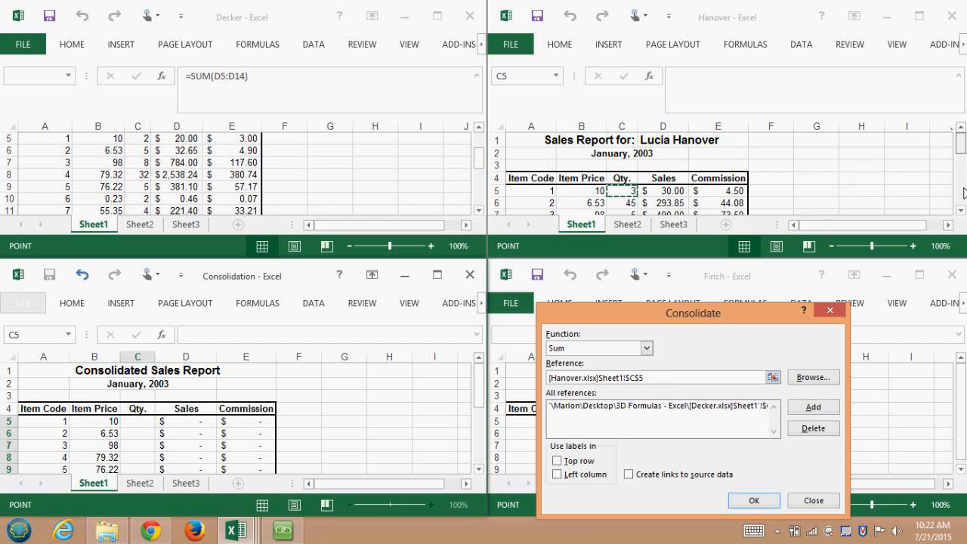
{"action": "scroll", "coordinate": [964, 185], "scroll_direction": "down", "scroll_amount": 2}
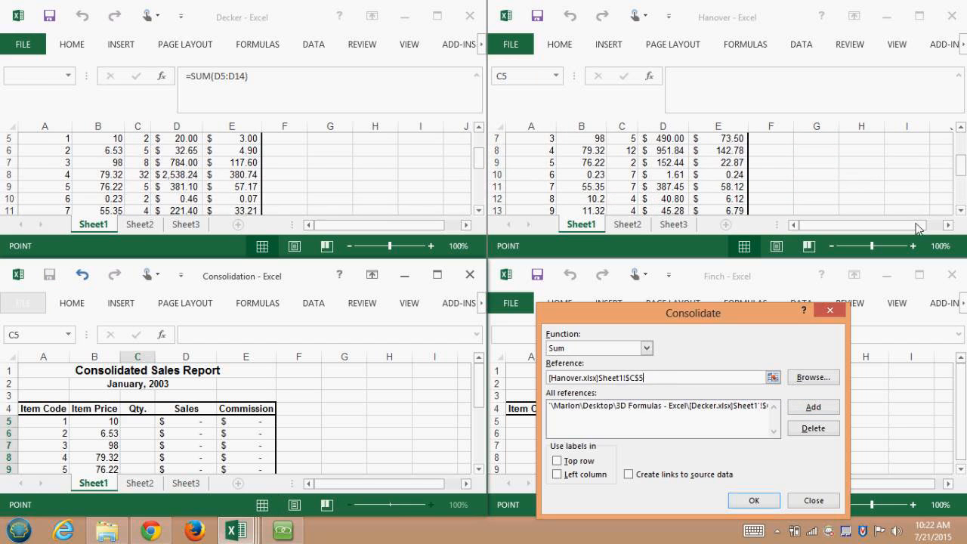
{"action": "left_click", "coordinate": [962, 211]}
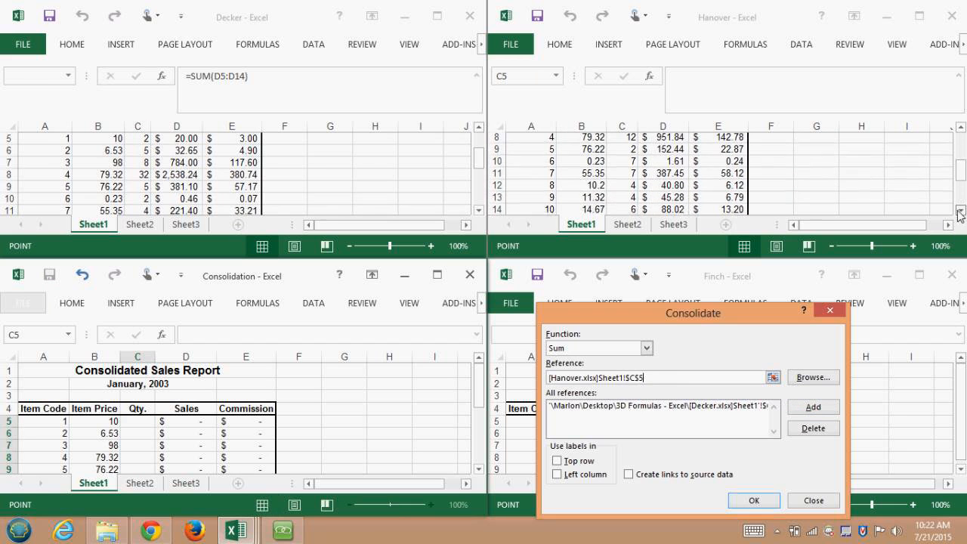
{"action": "left_click", "coordinate": [962, 212]}
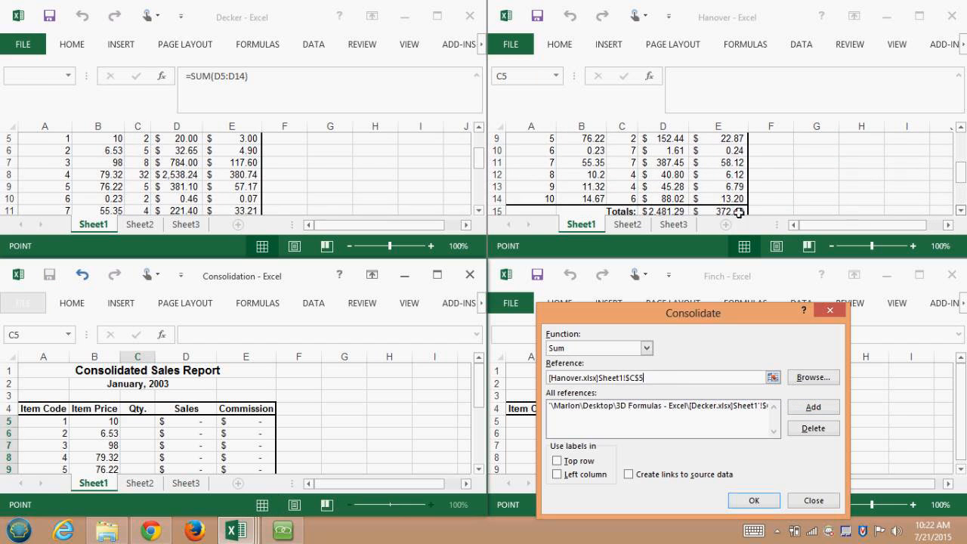
{"action": "left_click", "coordinate": [625, 203], "text": "shift"}
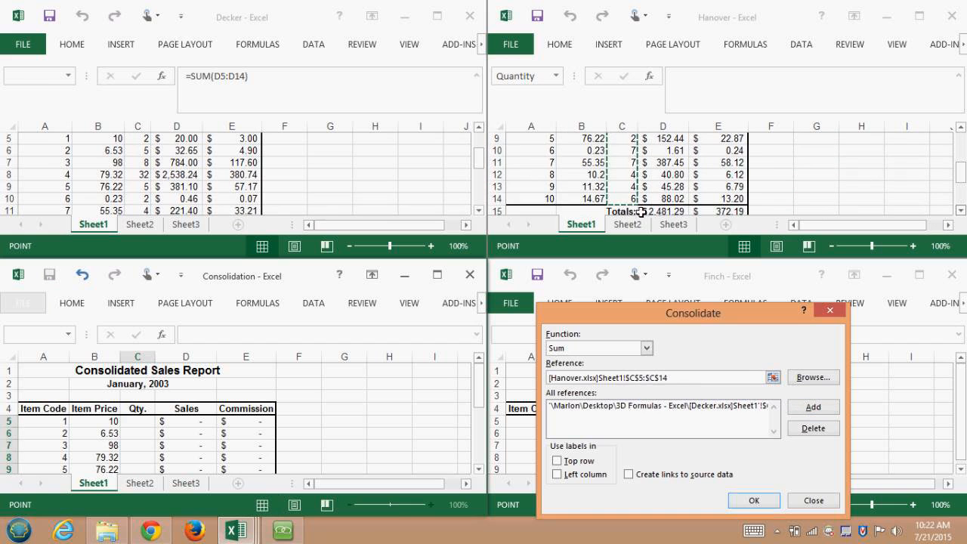
{"action": "left_click", "coordinate": [822, 413]}
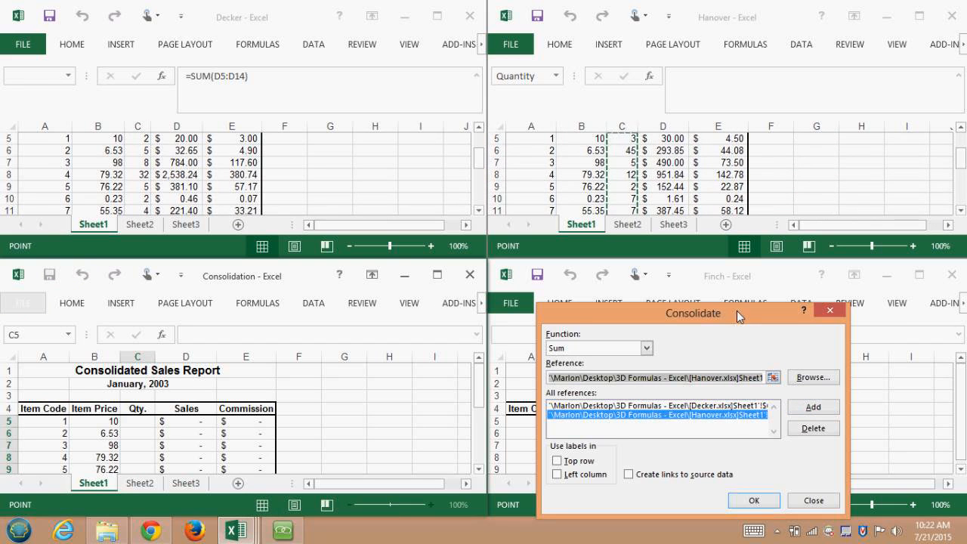
Step: Move the Consolidate dialog off the Finch workbook and add its quantity range Sheet1 C5:C14 to the references
{"action": "left_click_drag", "start_coordinate": [737, 311], "coordinate": [279, 272]}
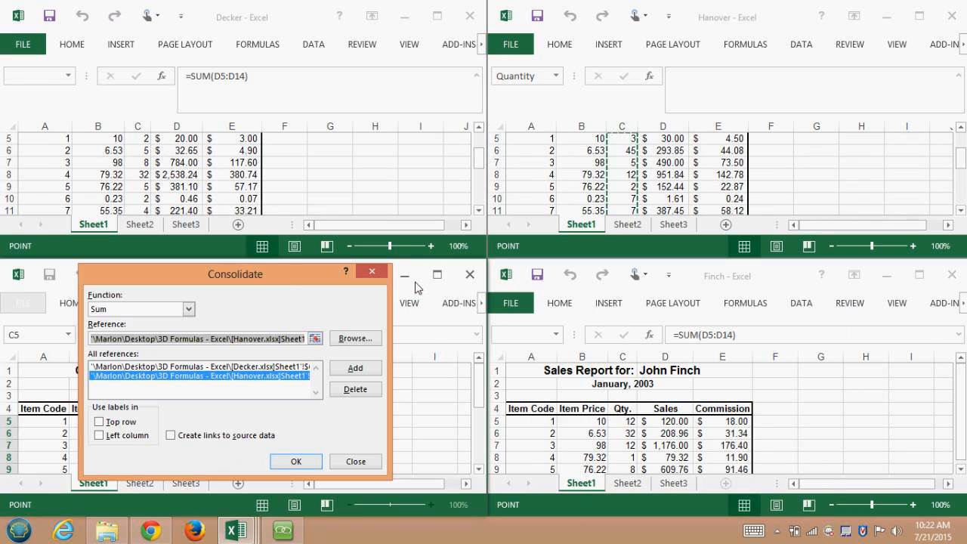
{"action": "left_click", "coordinate": [907, 377]}
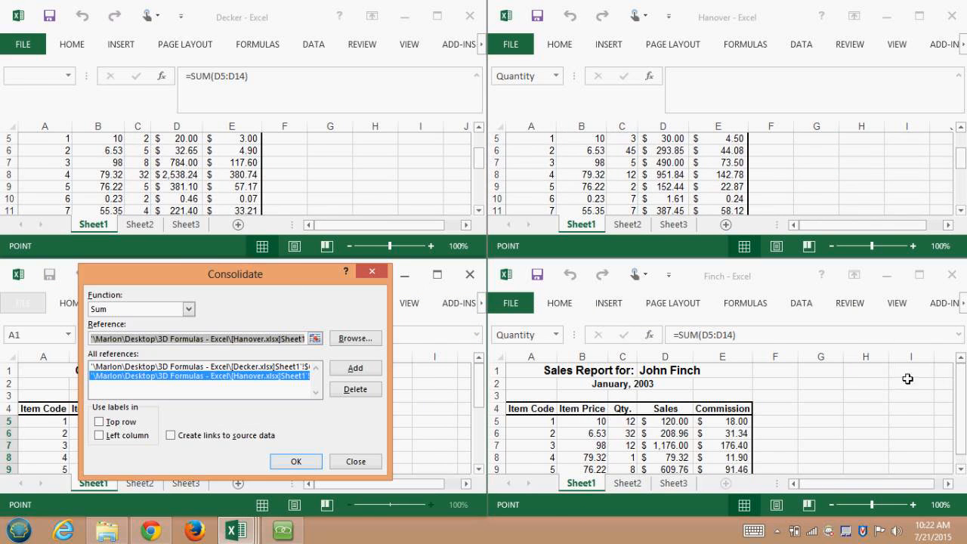
{"action": "left_click", "coordinate": [625, 426]}
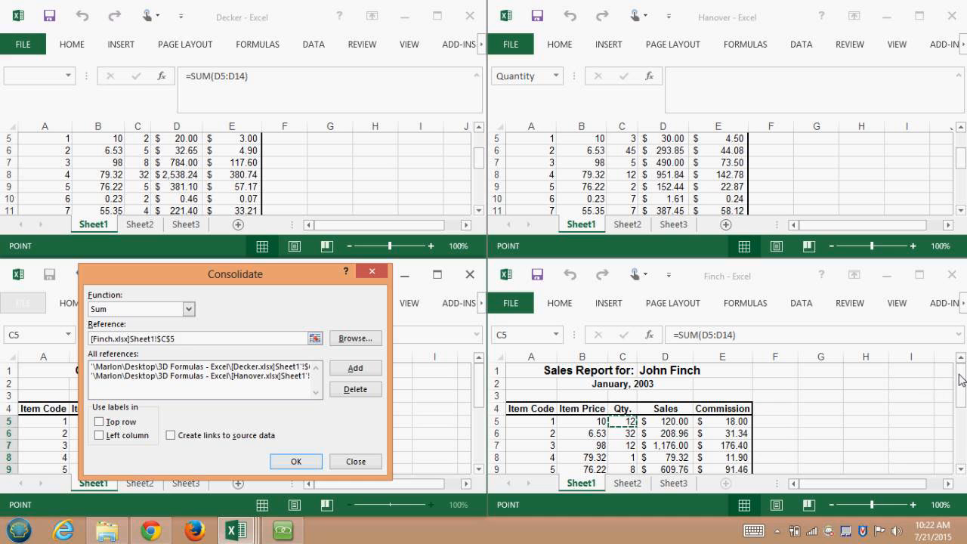
{"action": "left_click_drag", "start_coordinate": [961, 378], "coordinate": [961, 383]}
{"action": "left_click_drag", "start_coordinate": [965, 442], "coordinate": [899, 462]}
{"action": "left_click", "coordinate": [961, 471]}
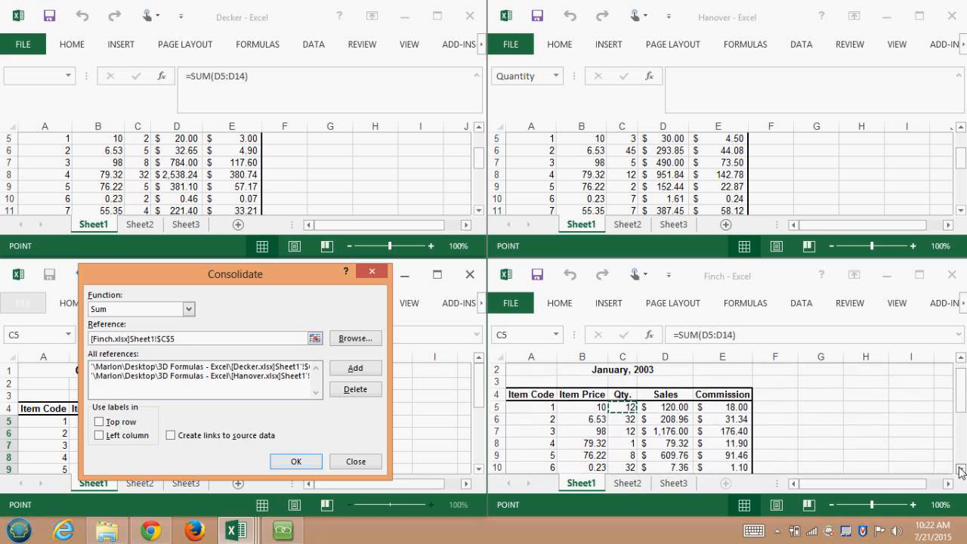
{"action": "left_click", "coordinate": [961, 471]}
{"action": "left_click", "coordinate": [961, 471]}
{"action": "left_click", "coordinate": [961, 471]}
{"action": "left_click", "coordinate": [961, 471]}
{"action": "left_click", "coordinate": [962, 471]}
{"action": "left_click", "coordinate": [961, 471]}
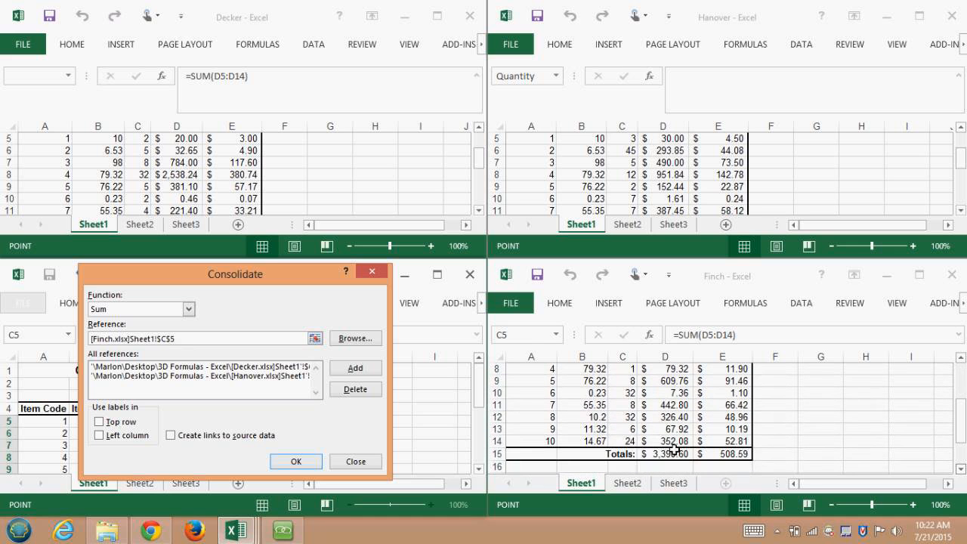
{"action": "left_click", "coordinate": [631, 442], "text": "shift"}
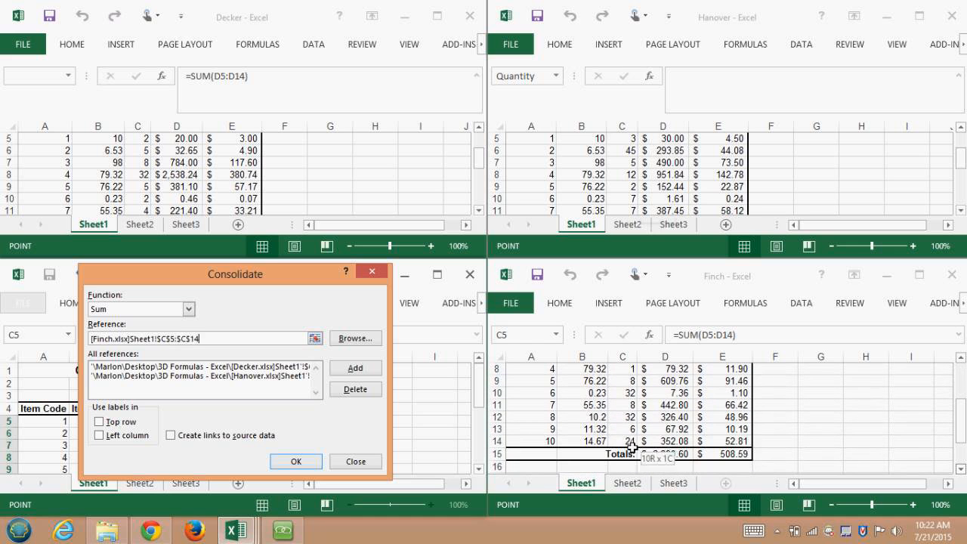
{"action": "left_click", "coordinate": [357, 369]}
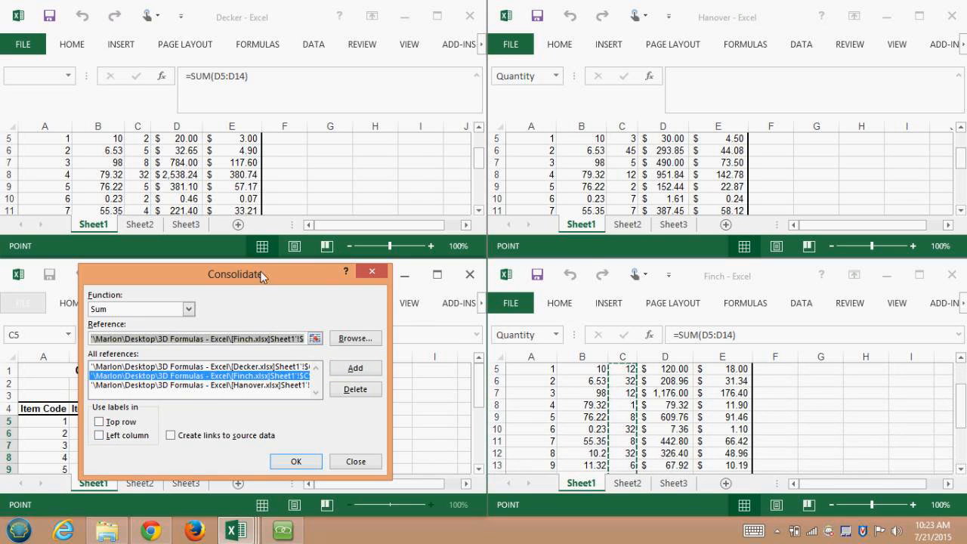
Step: Enable creating links to source data and run the Sum consolidation into the quantity column
{"action": "left_click_drag", "start_coordinate": [319, 277], "coordinate": [532, 212]}
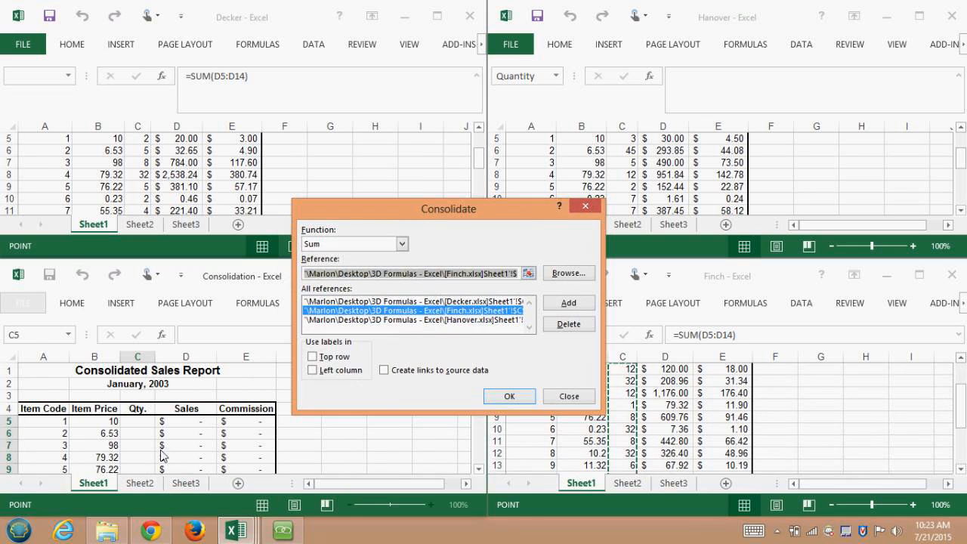
{"action": "left_click", "coordinate": [386, 371]}
{"action": "left_click", "coordinate": [511, 399]}
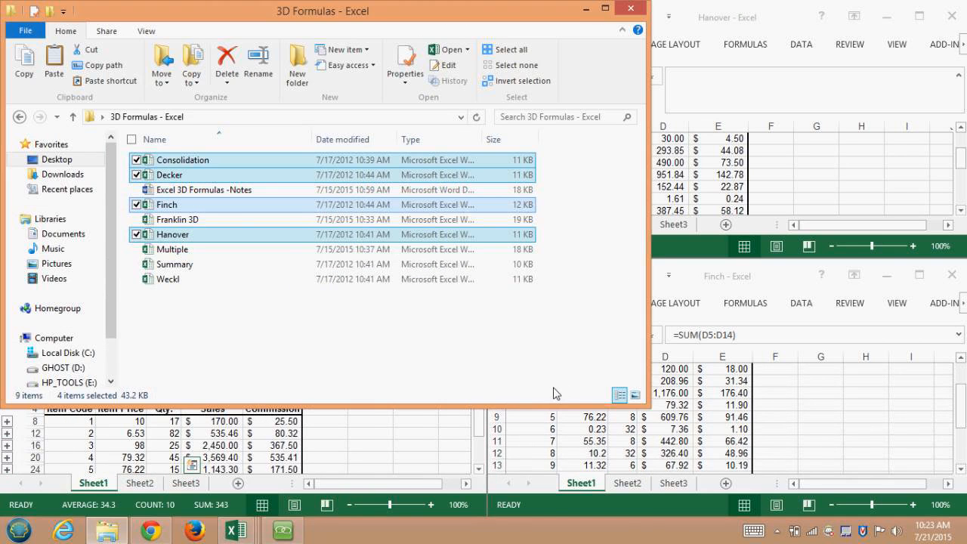
Step: Minimize the File Explorer window covering the workbooks and maximize the Consolidation workbook
{"action": "left_click", "coordinate": [586, 11]}
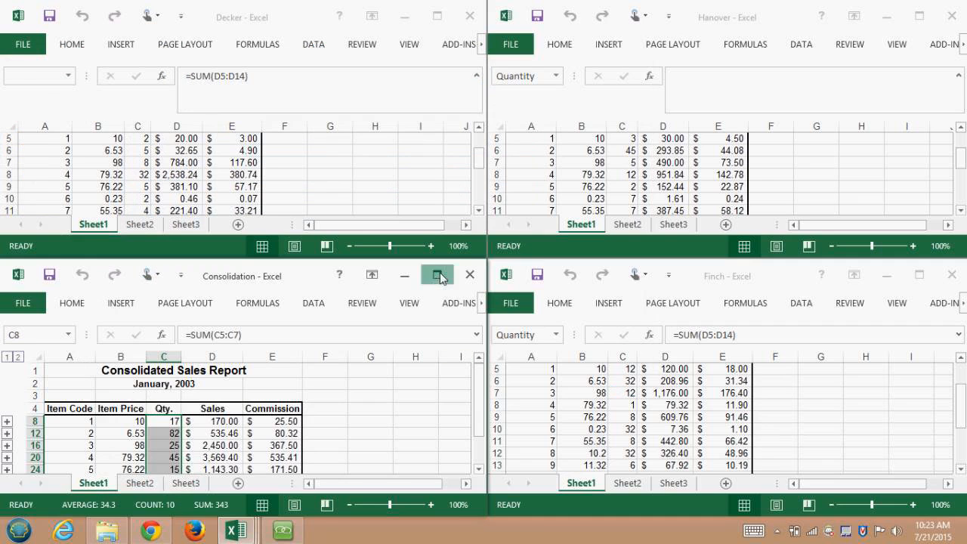
{"action": "left_click", "coordinate": [438, 276]}
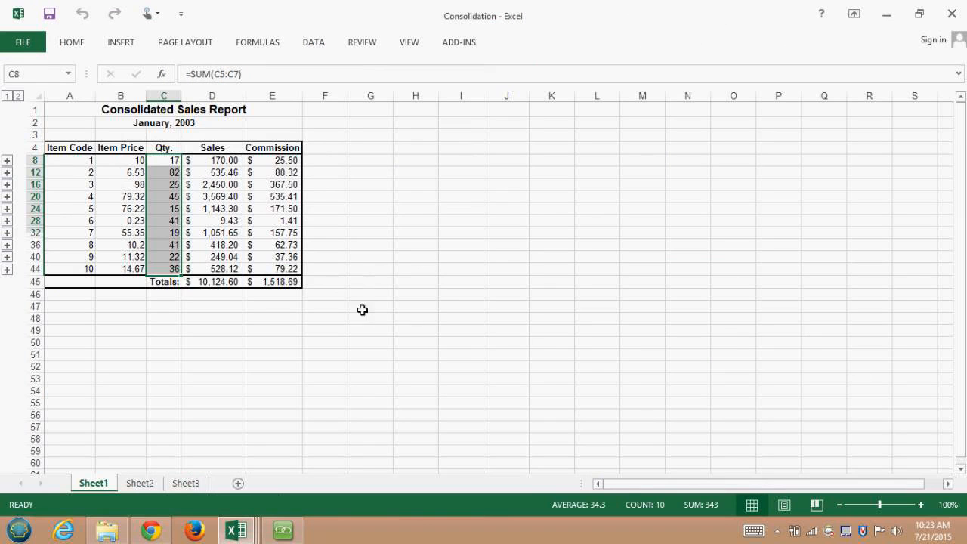
Step: Examine the SUM formulas in the consolidated quantity cells for item codes 1 to 5
{"action": "left_click", "coordinate": [173, 165]}
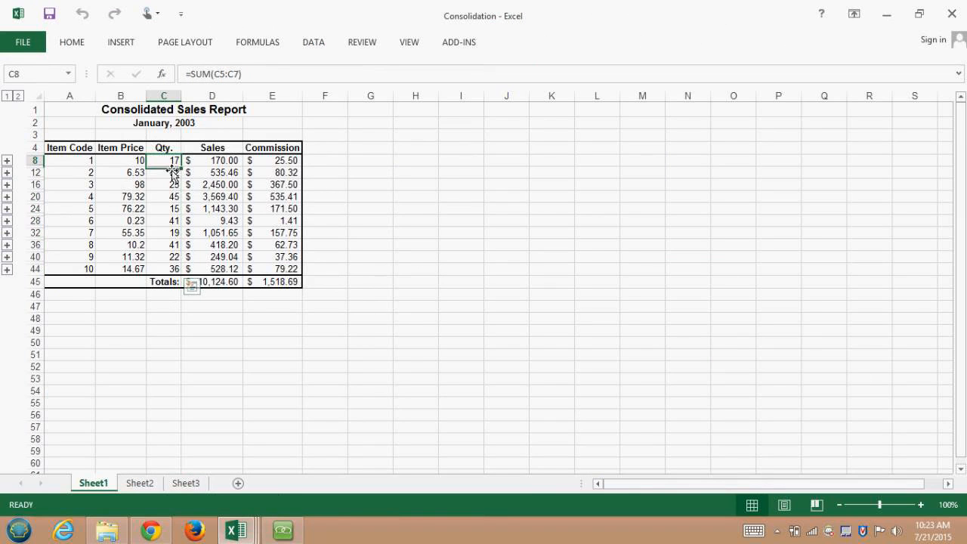
{"action": "left_click", "coordinate": [172, 175]}
{"action": "left_click", "coordinate": [168, 187]}
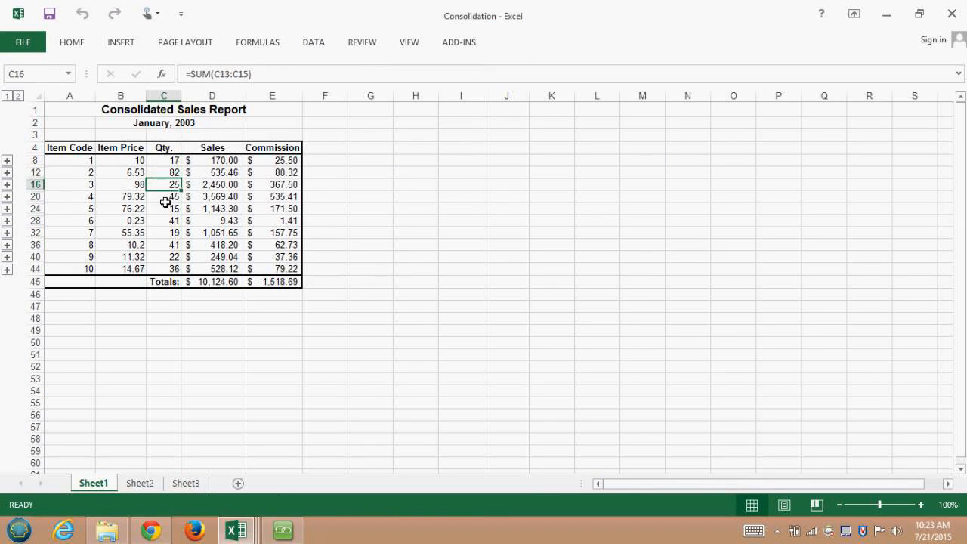
{"action": "left_click", "coordinate": [166, 200]}
{"action": "left_click", "coordinate": [166, 212]}
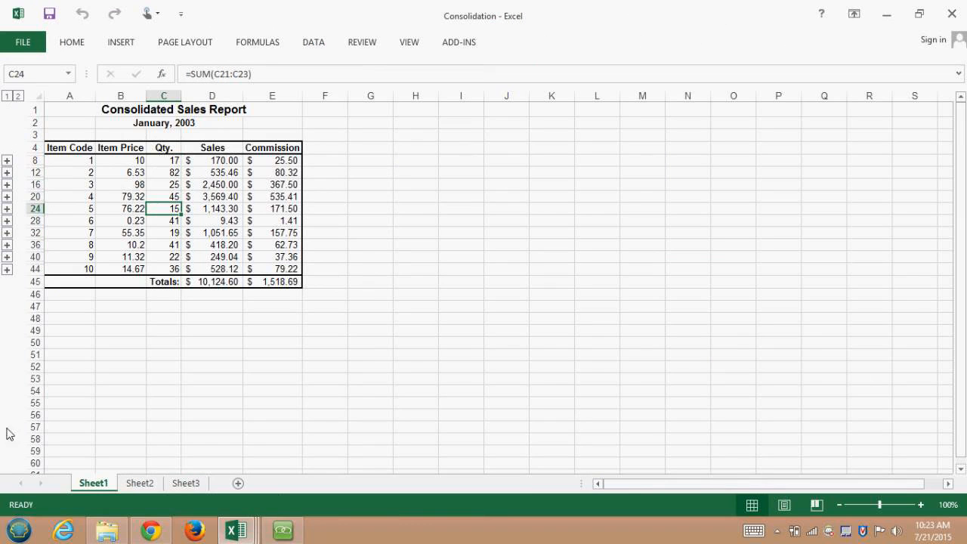
Step: Expand the outline to show all source rows, inspect the linked quantity references for items 2 and 3, and collapse it again
{"action": "left_click", "coordinate": [19, 96]}
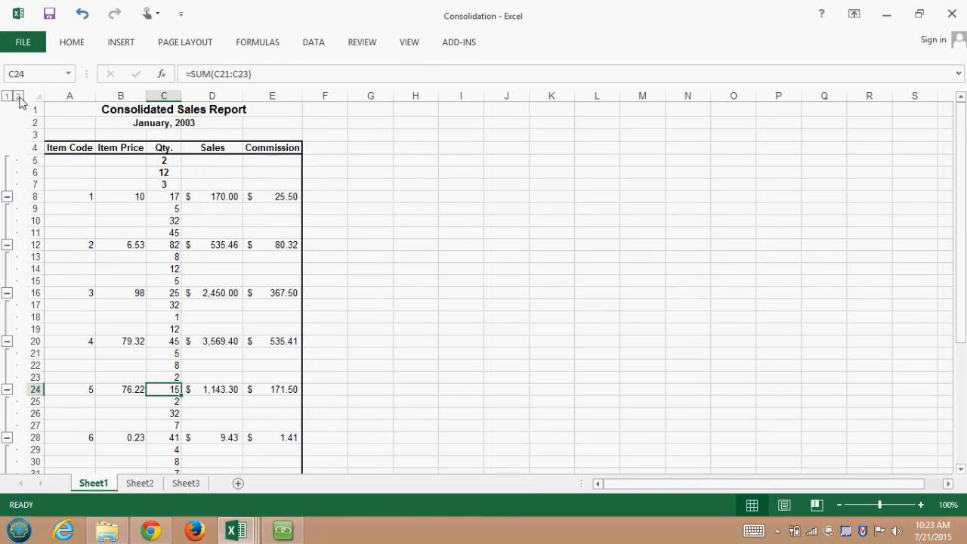
{"action": "left_click", "coordinate": [174, 210]}
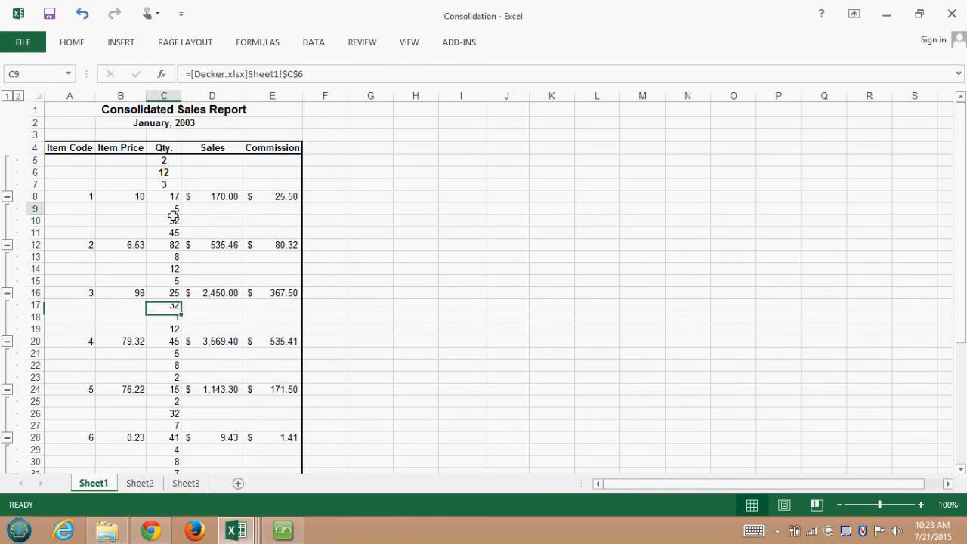
{"action": "left_click", "coordinate": [168, 226]}
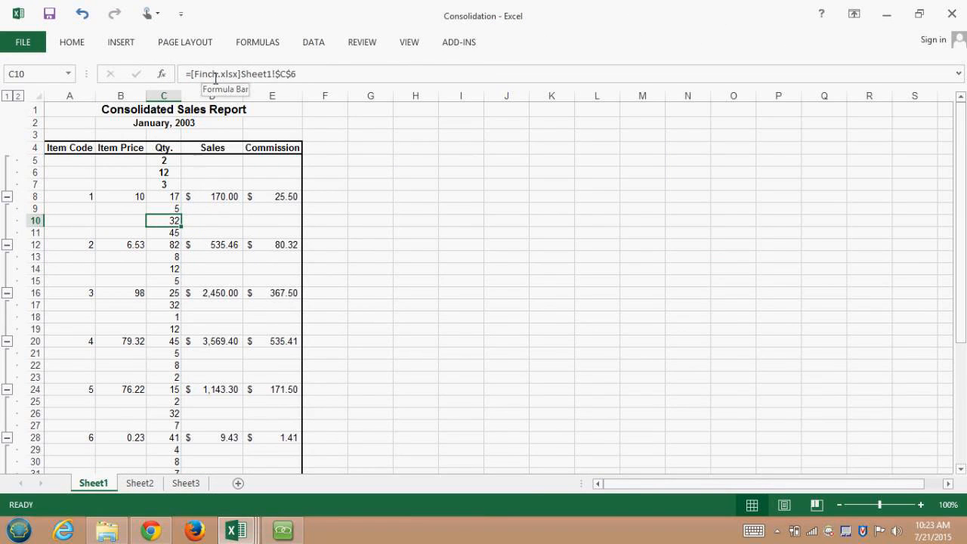
{"action": "left_click", "coordinate": [175, 232]}
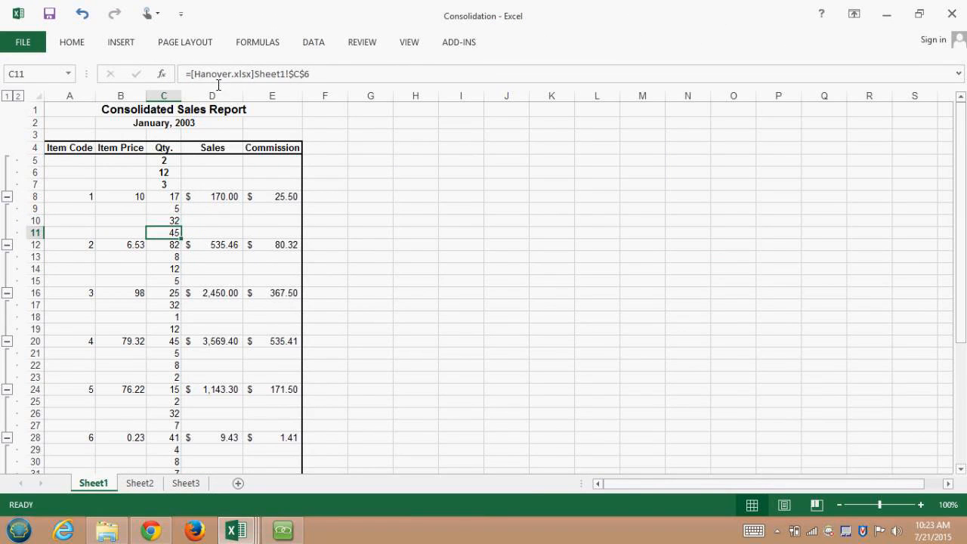
{"action": "left_click", "coordinate": [169, 211]}
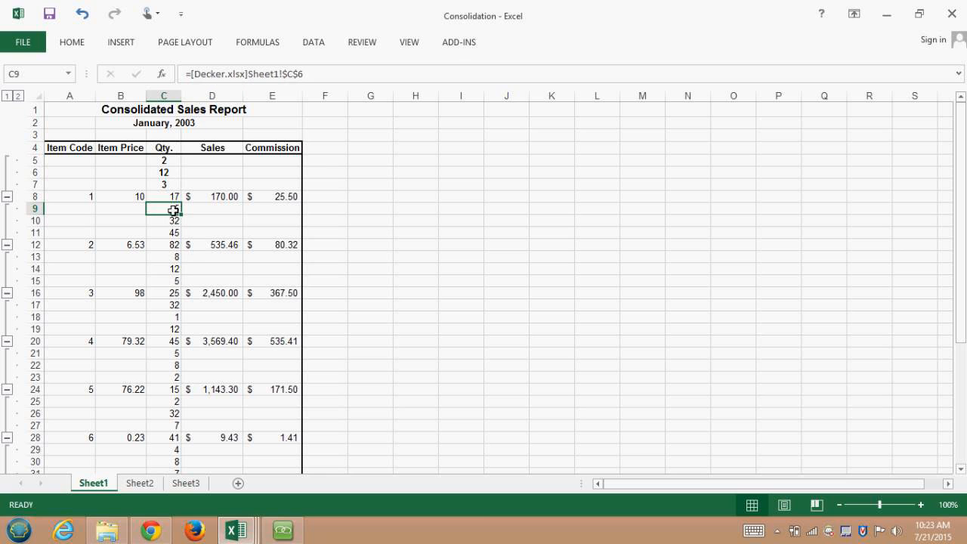
{"action": "left_click", "coordinate": [174, 258]}
{"action": "left_click", "coordinate": [174, 270]}
{"action": "left_click", "coordinate": [173, 281]}
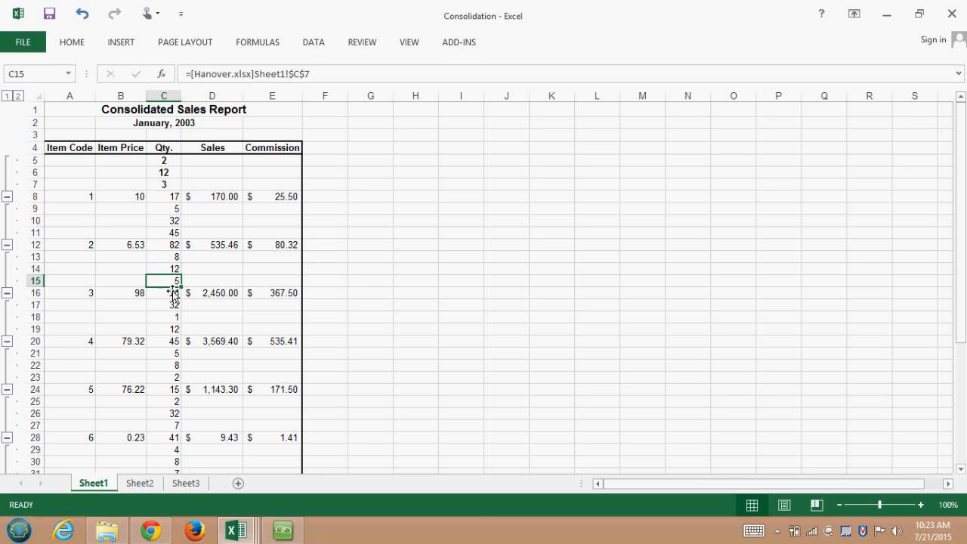
{"action": "left_click", "coordinate": [7, 96]}
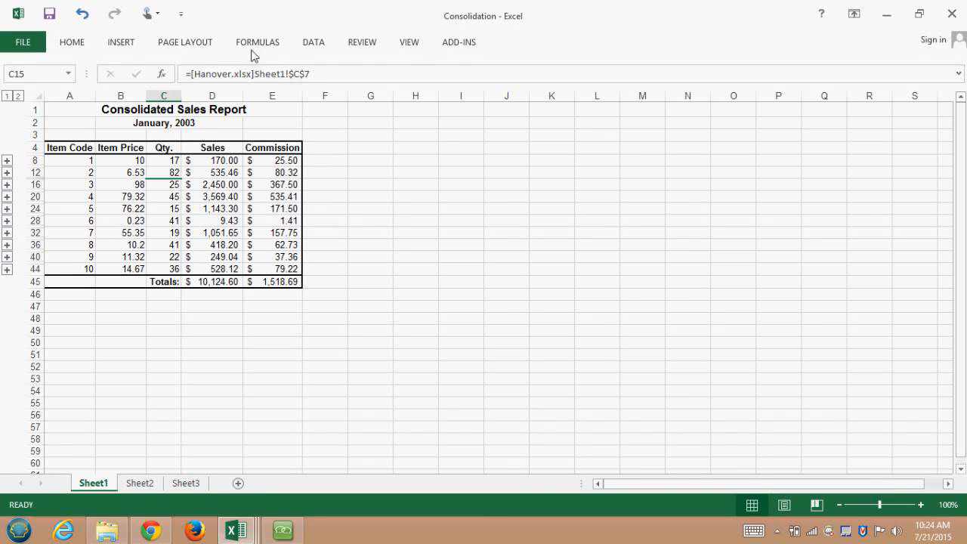
Step: Check the status of the workbook's external source links and update the values from Decker.xlsx
{"action": "left_click", "coordinate": [324, 47]}
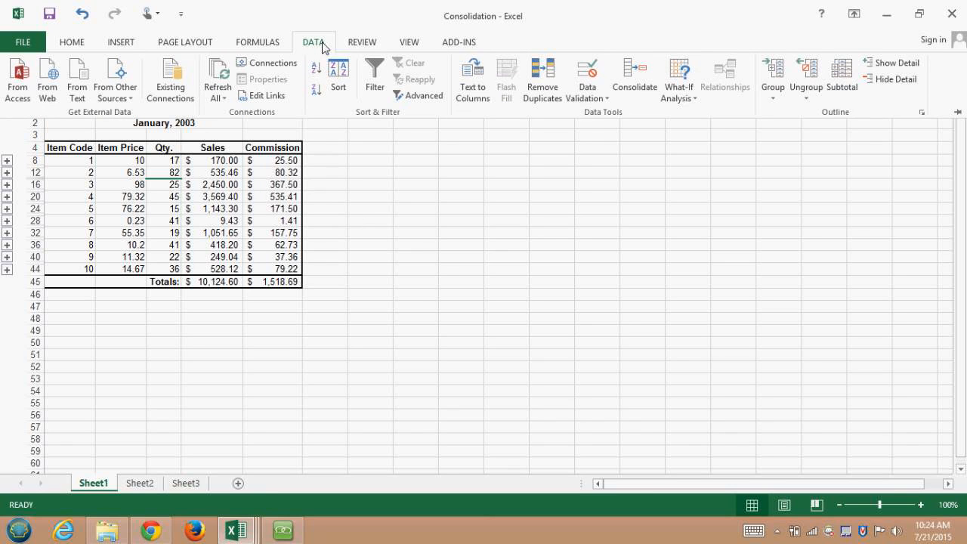
{"action": "left_click", "coordinate": [266, 97]}
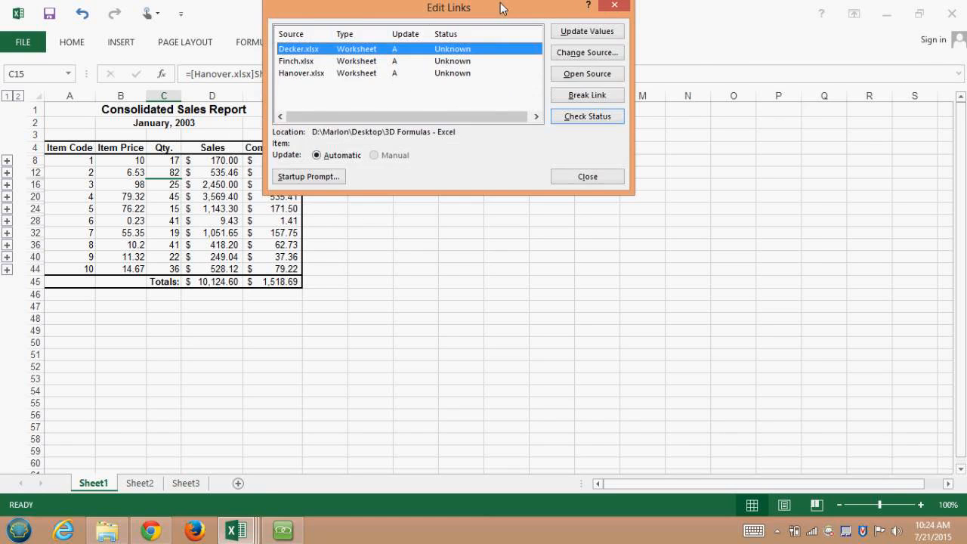
{"action": "left_click_drag", "start_coordinate": [500, 2], "coordinate": [676, 109]}
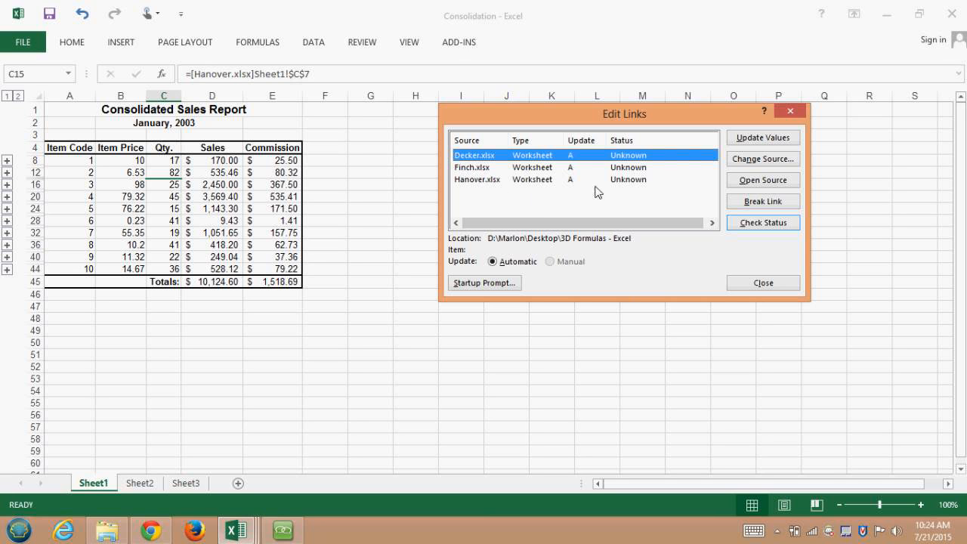
{"action": "left_click", "coordinate": [763, 226]}
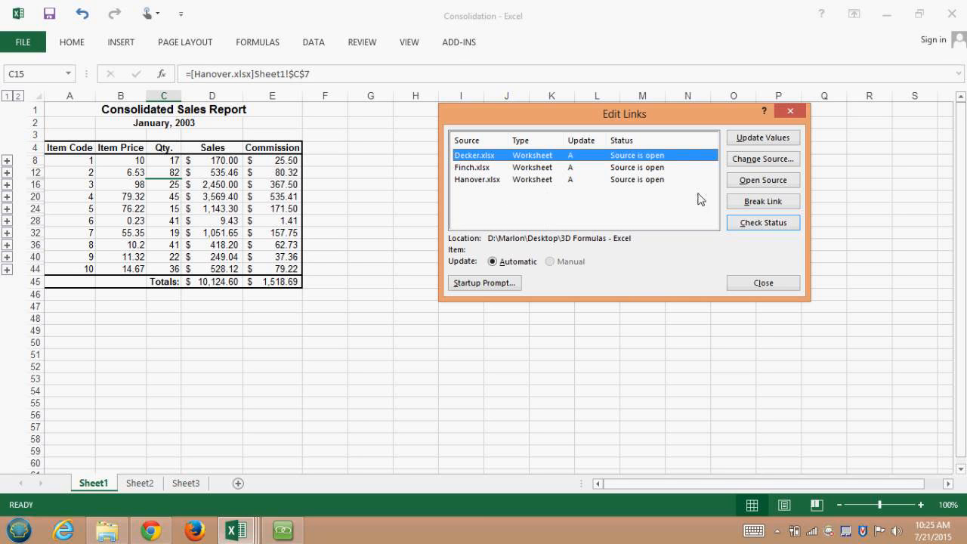
{"action": "left_click", "coordinate": [770, 139]}
Step: Review the startup prompt options for updating the links, leaving the choice as it is
{"action": "left_click", "coordinate": [478, 284]}
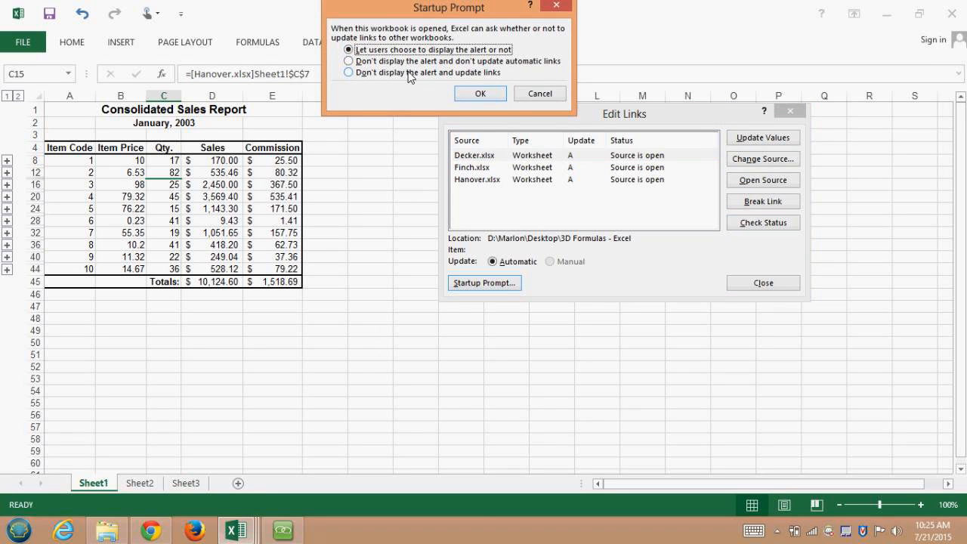
{"action": "left_click", "coordinate": [528, 97]}
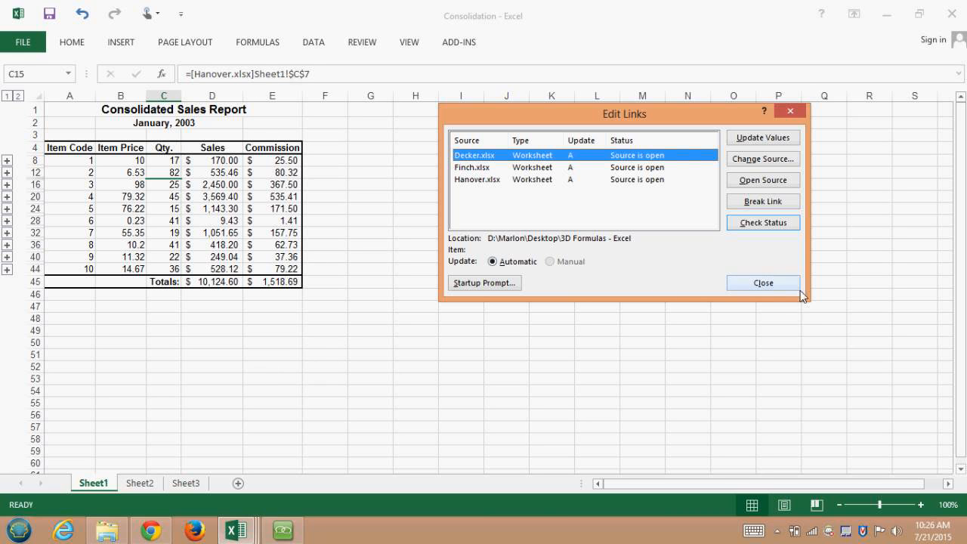
Step: Break the link to Decker.xlsx, accepting the permanent conversion to values, and finish editing the links
{"action": "left_click", "coordinate": [759, 204]}
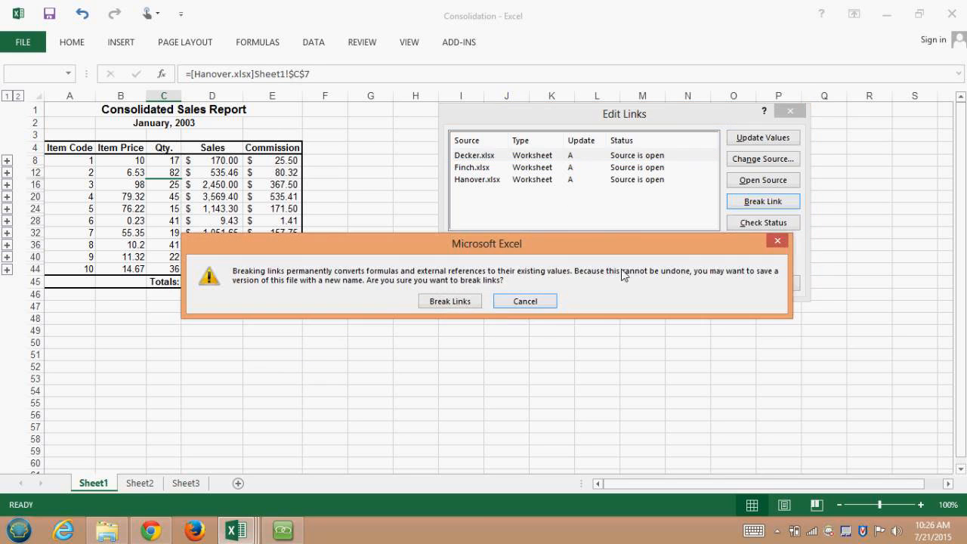
{"action": "left_click", "coordinate": [450, 302]}
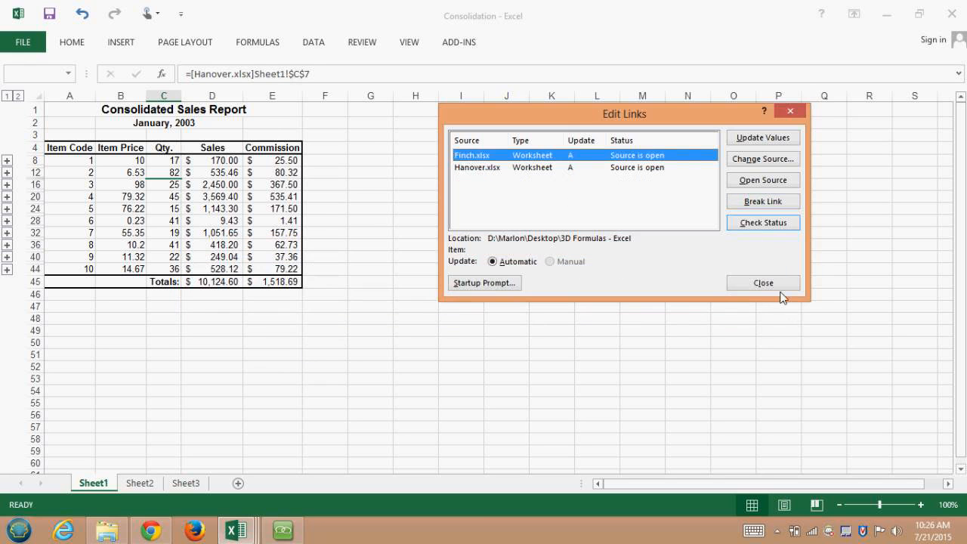
{"action": "left_click", "coordinate": [758, 284]}
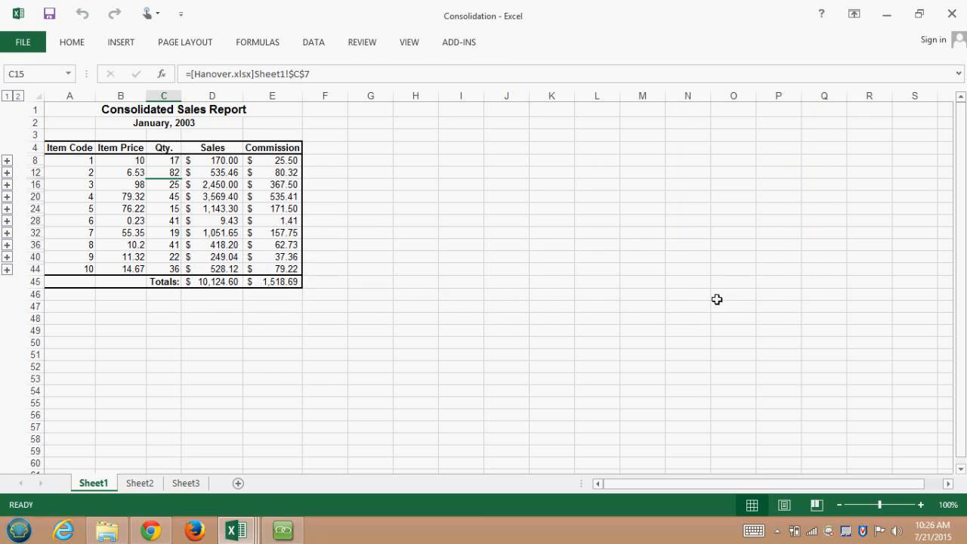
Step: Inspect quantity cells C20 and C32 and sales cell D32, and expand and collapse the outline to review the source rows
{"action": "left_click", "coordinate": [180, 198]}
{"action": "left_click", "coordinate": [182, 234]}
{"action": "left_click", "coordinate": [221, 233]}
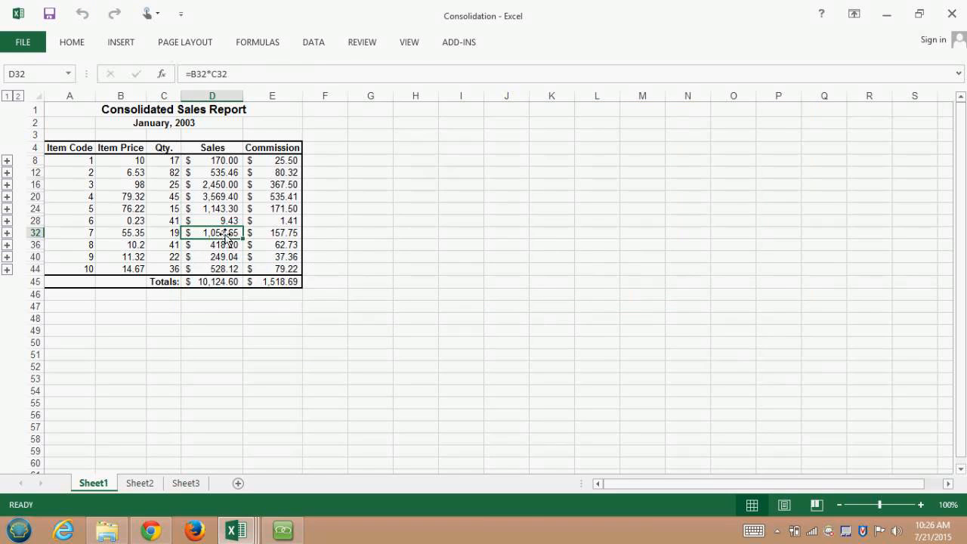
{"action": "left_click", "coordinate": [18, 96]}
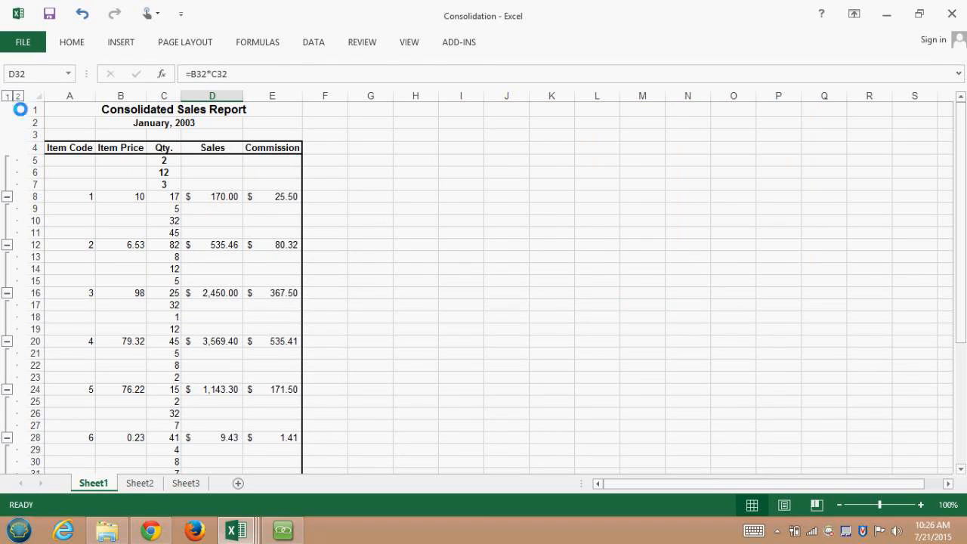
{"action": "left_click", "coordinate": [7, 97]}
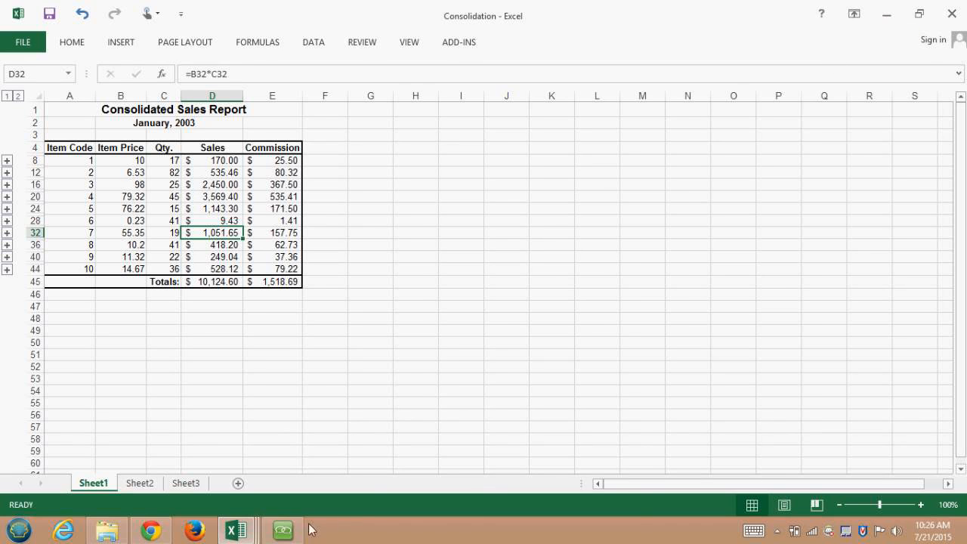
Step: Look at the AnyMeeting control panel and return to the Consolidation workbook
{"action": "mouse_move", "coordinate": [238, 532]}
{"action": "left_click", "coordinate": [283, 533]}
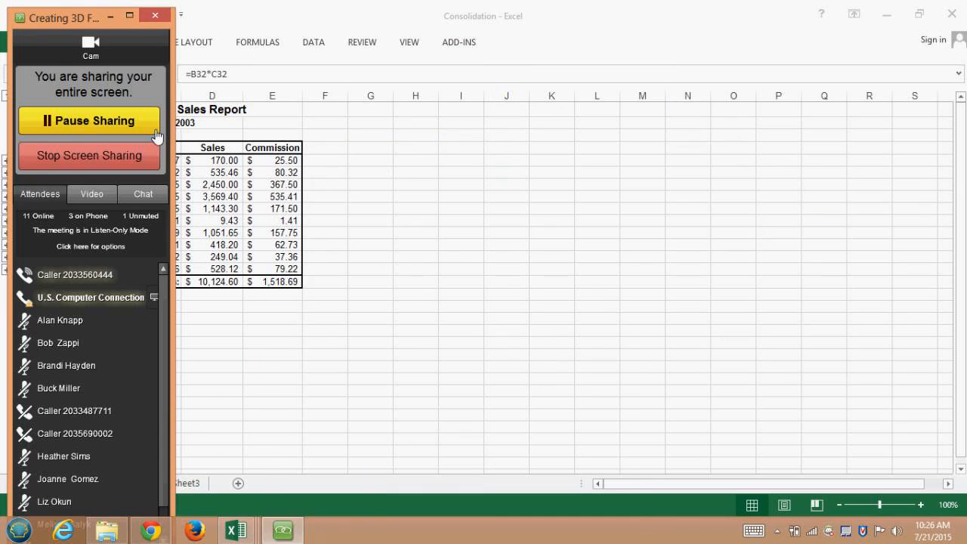
{"action": "mouse_move", "coordinate": [144, 542]}
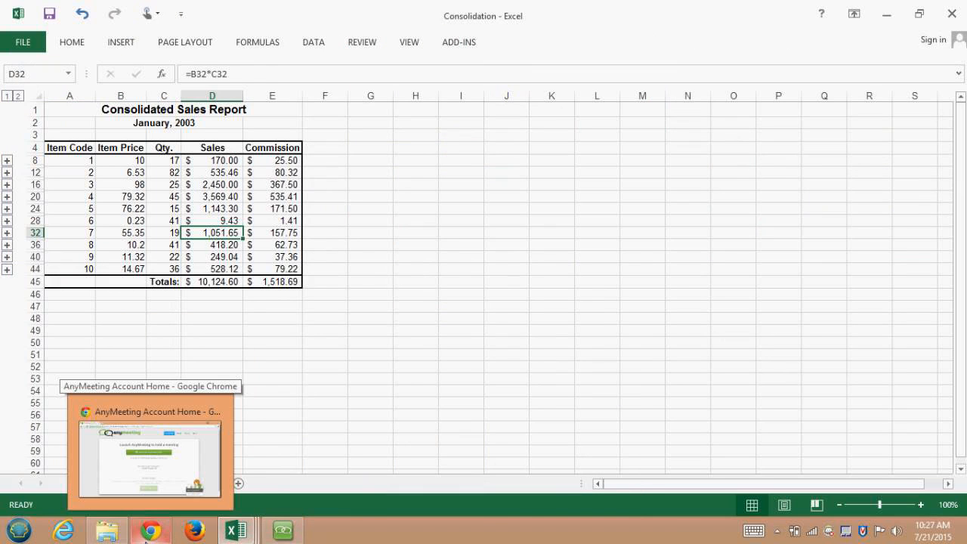
{"action": "left_click", "coordinate": [145, 539]}
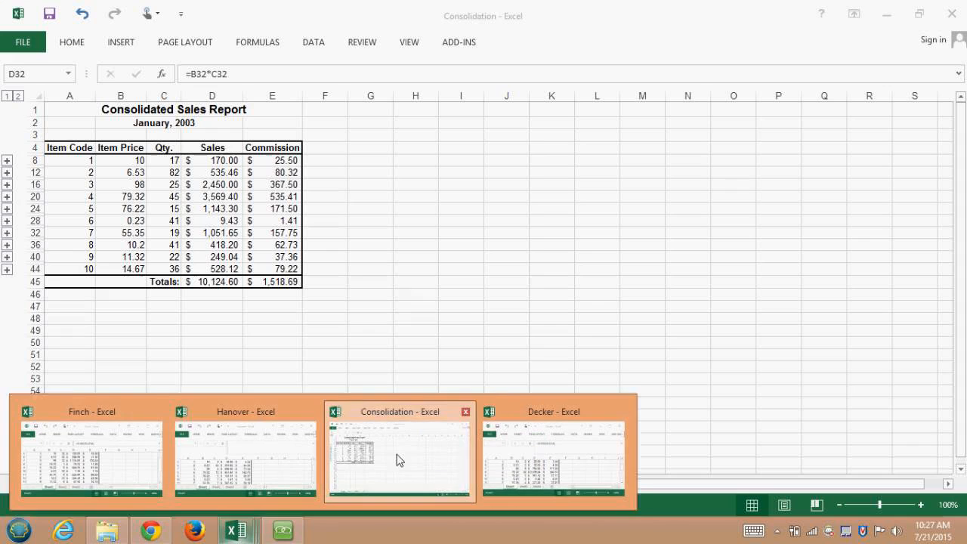
{"action": "left_click", "coordinate": [400, 460]}
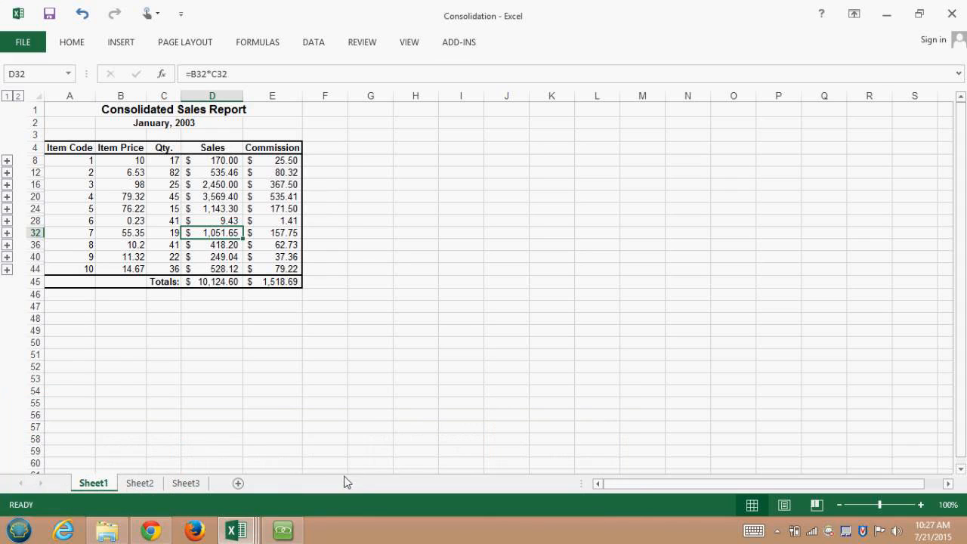
Step: Switch to the AnyMeeting control panel and stop sharing the screen
{"action": "mouse_move", "coordinate": [277, 534]}
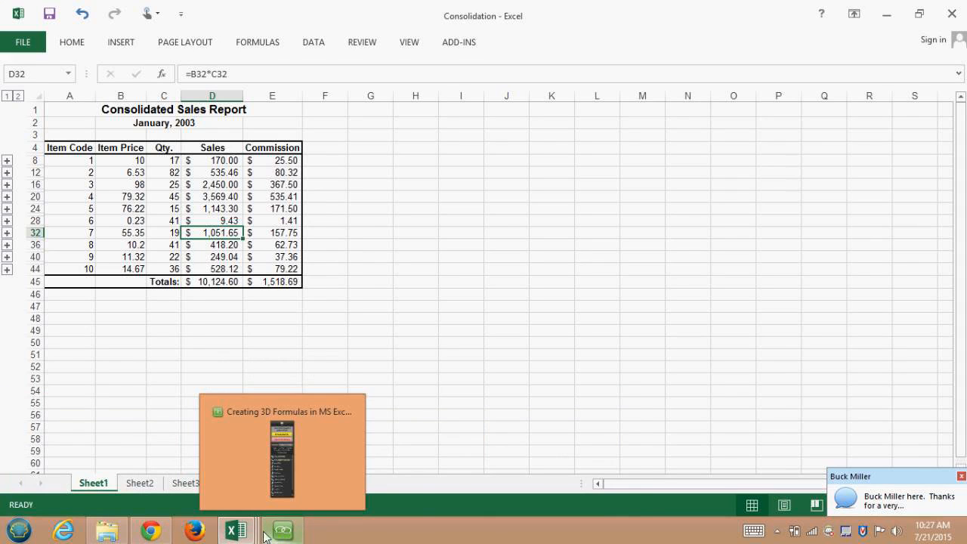
{"action": "mouse_move", "coordinate": [249, 539]}
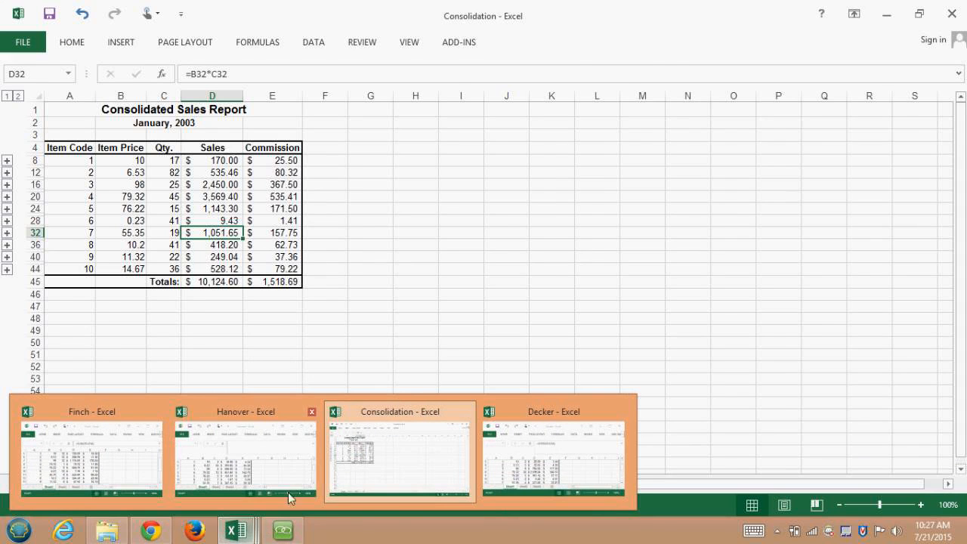
{"action": "mouse_move", "coordinate": [296, 442]}
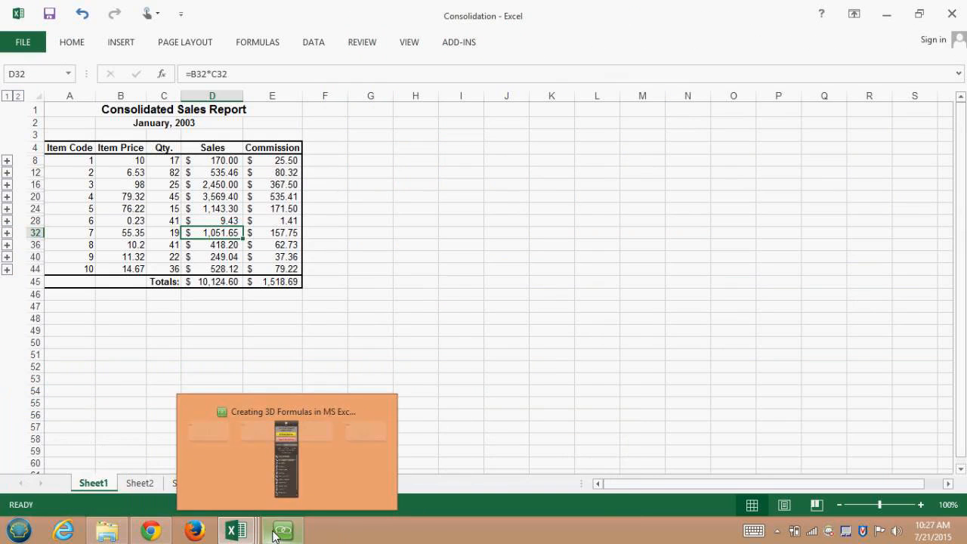
{"action": "left_click", "coordinate": [282, 453]}
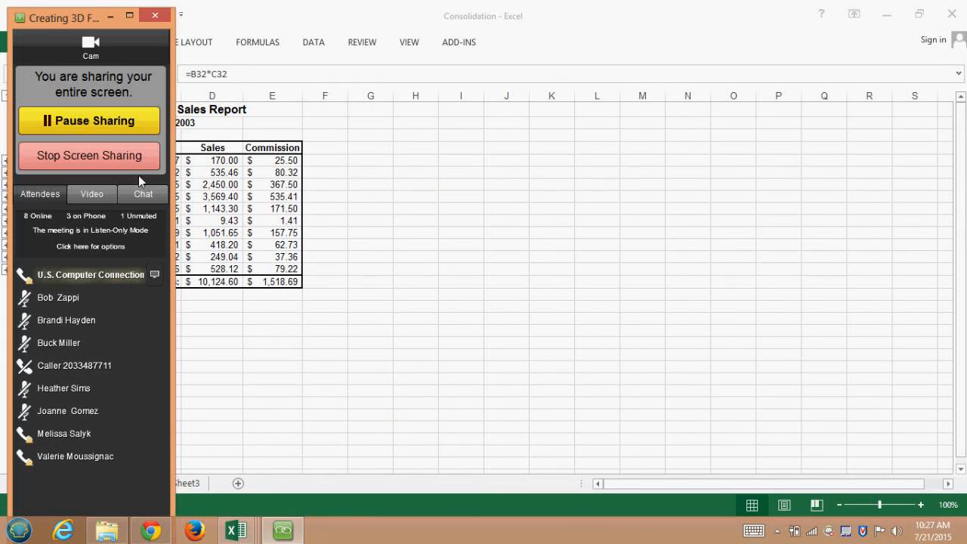
{"action": "left_click", "coordinate": [133, 156]}
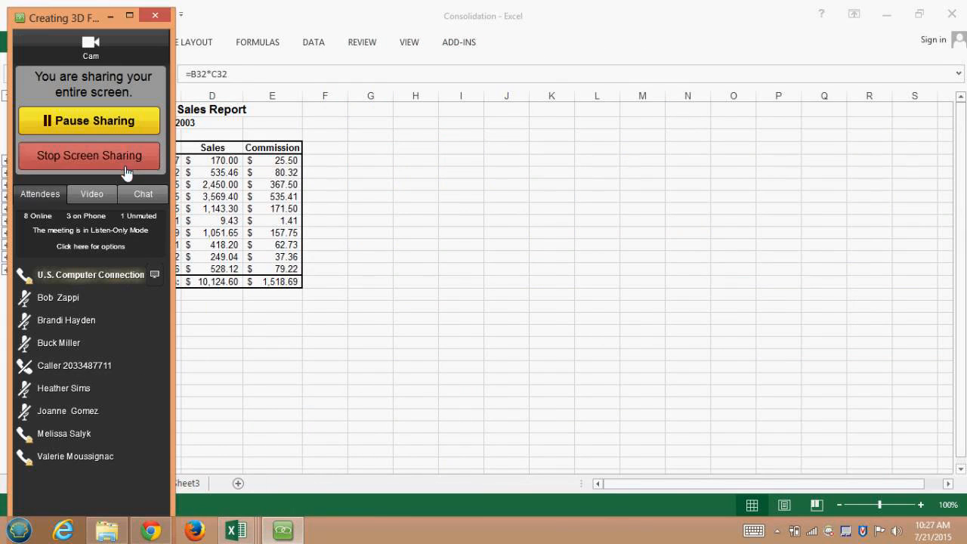